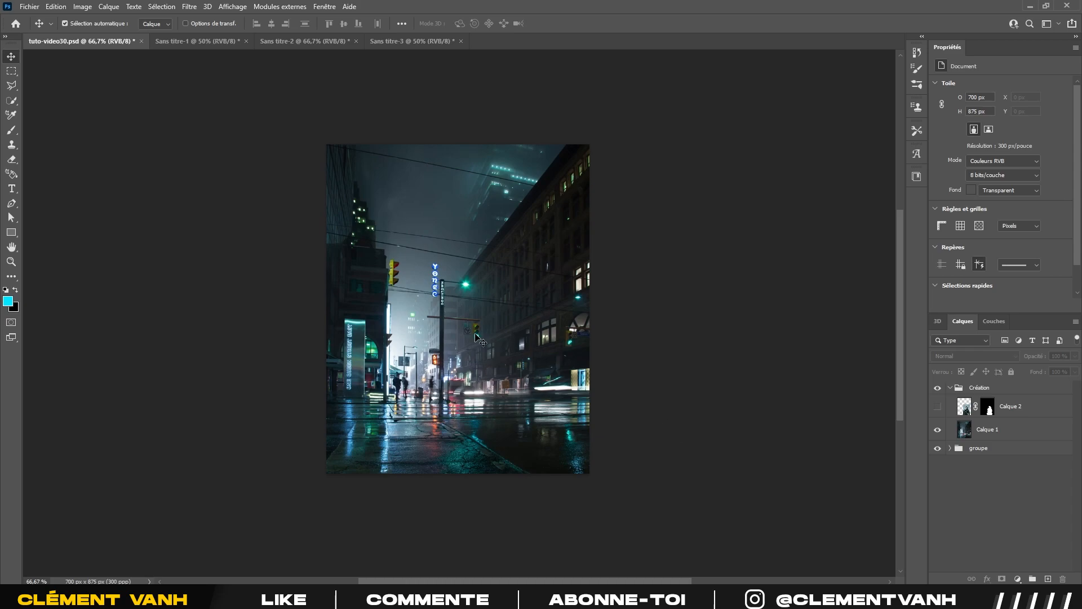
- Collapse the Création group and add a new empty layer above it
{"action": "left_click", "coordinate": [961, 389]}
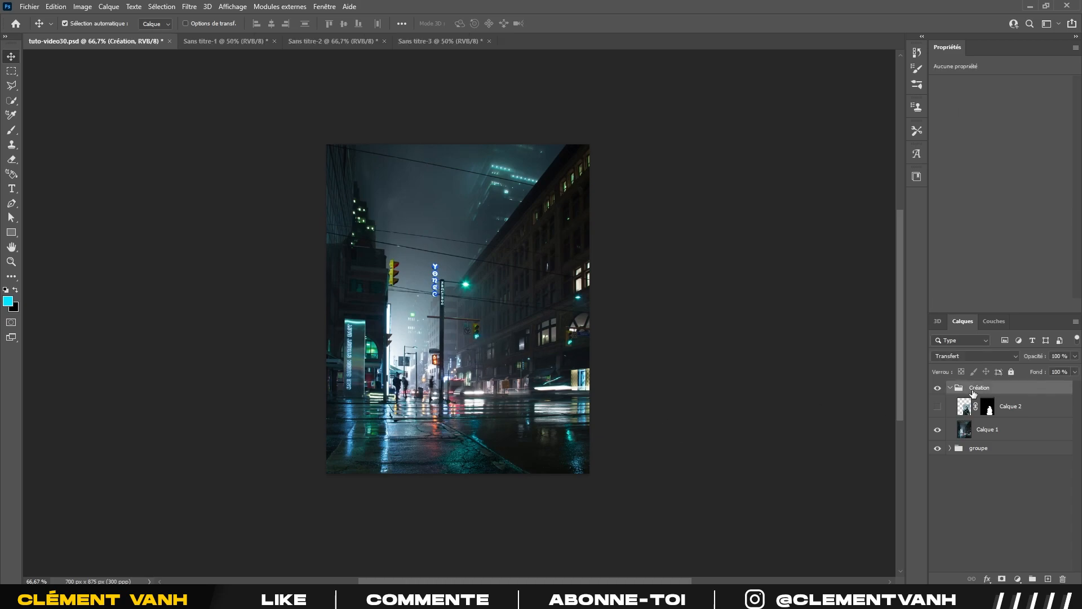
{"action": "left_click", "coordinate": [950, 387]}
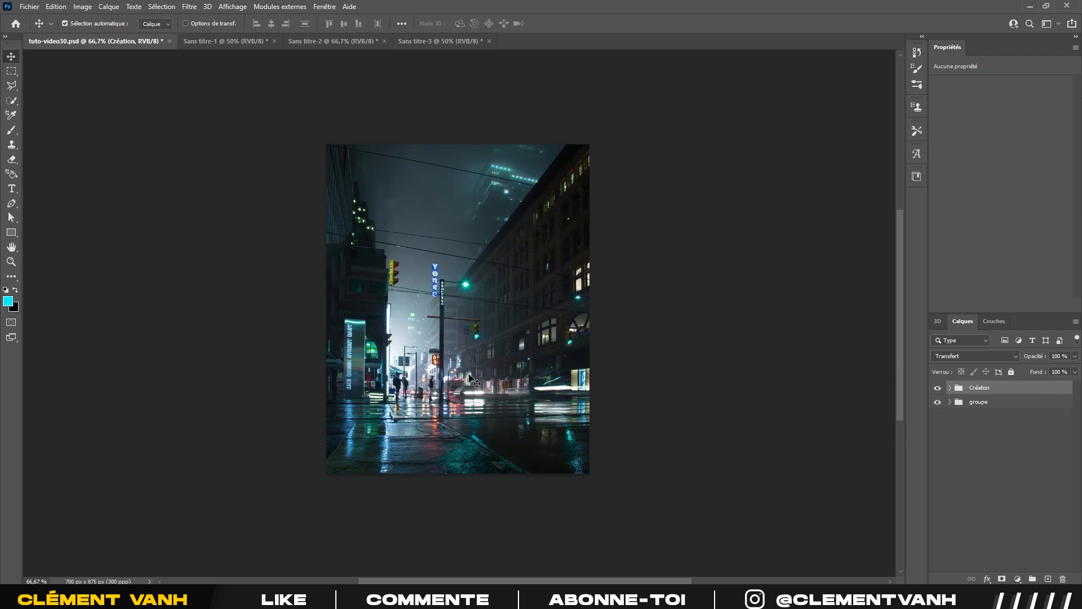
{"action": "left_click", "coordinate": [1009, 475]}
{"action": "left_click", "coordinate": [1001, 387]}
{"action": "left_click", "coordinate": [1046, 579]}
- Try painting a large soft cyan glow down the street's left side with the 1000 px brush, and undo it
{"action": "left_click", "coordinate": [9, 133]}
{"action": "left_click", "coordinate": [10, 133]}
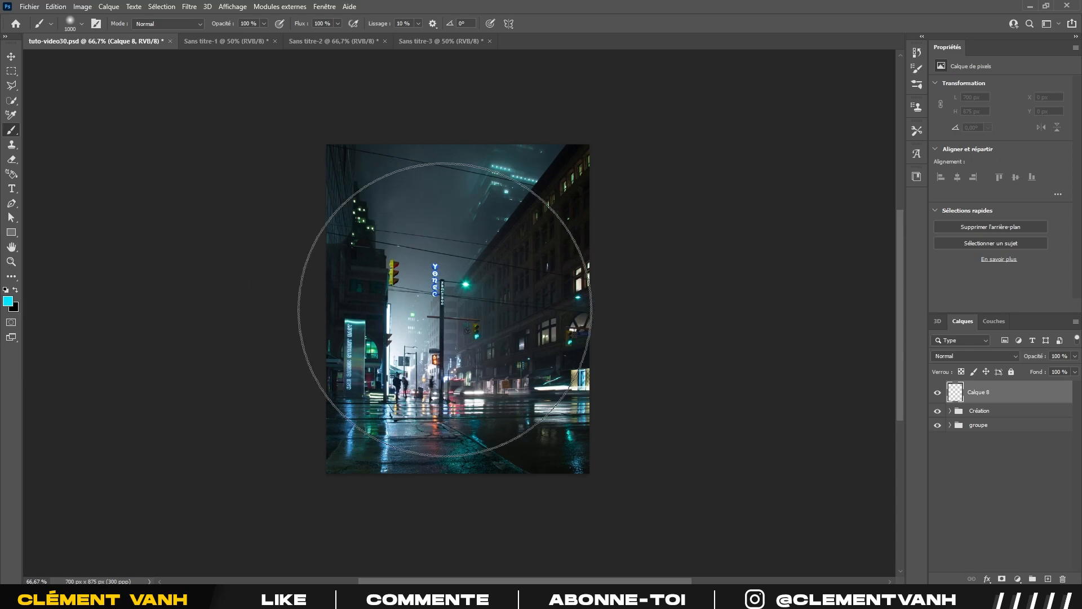
{"action": "mouse_move", "coordinate": [338, 314]}
{"action": "left_mouse_down"}
{"action": "mouse_move", "coordinate": [375, 373]}
{"action": "mouse_move", "coordinate": [338, 387]}
{"action": "left_mouse_up"}
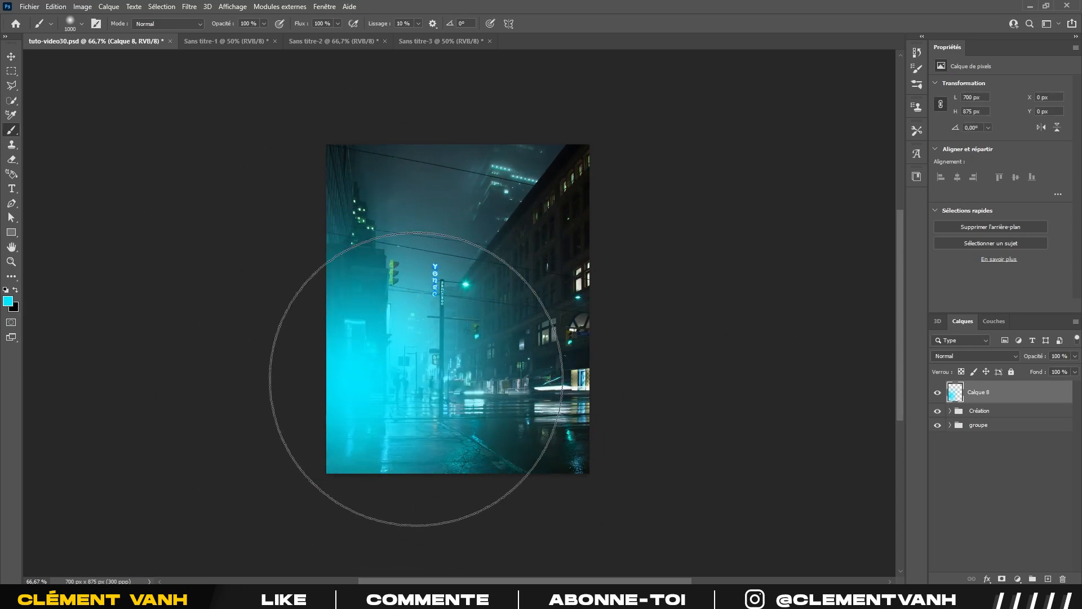
{"action": "key", "text": "ctrl+z"}
- Review the cyan foreground colour in the colour picker, keep it, and return to the Brush tool
{"action": "key", "text": "i"}
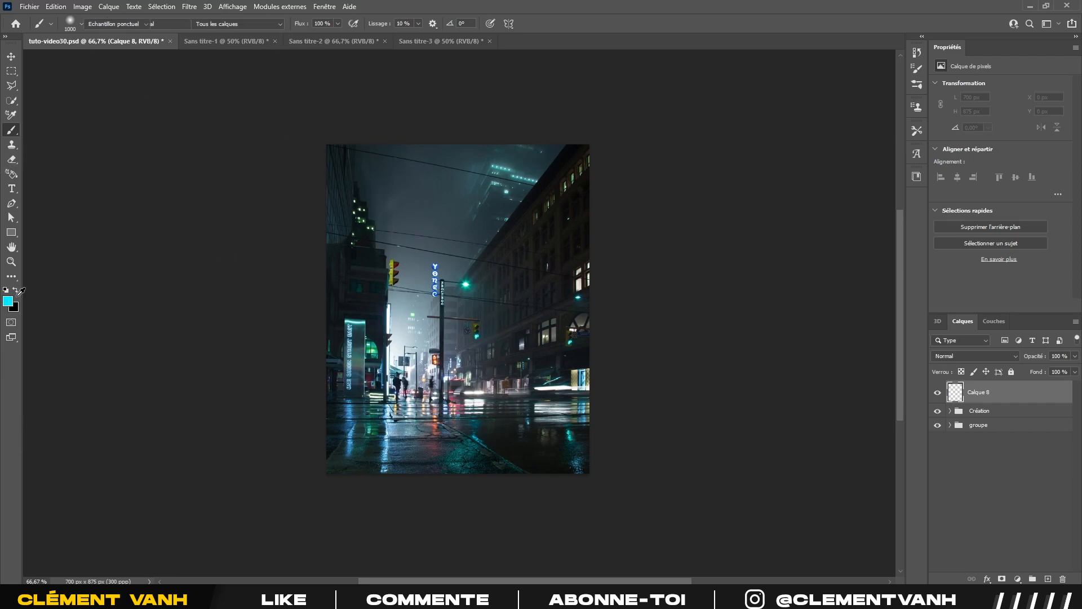
{"action": "left_click", "coordinate": [7, 301]}
{"action": "left_click", "coordinate": [1025, 251]}
{"action": "key", "text": "b"}
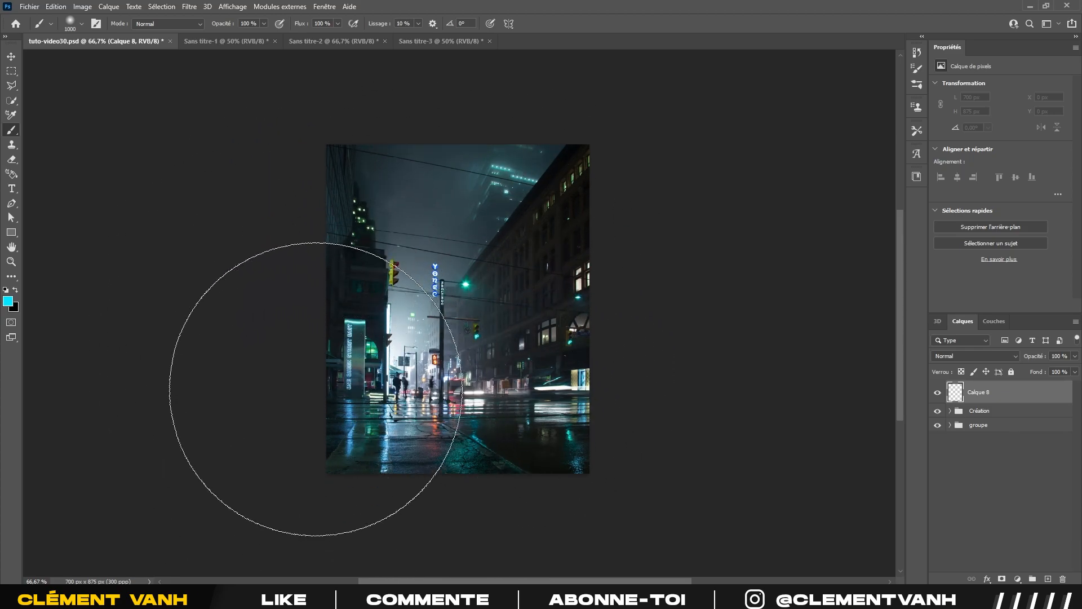
- Set the brush size to 600 px and paint one soft cyan dab in the photo's lower-left corner
{"action": "left_click", "coordinate": [69, 23]}
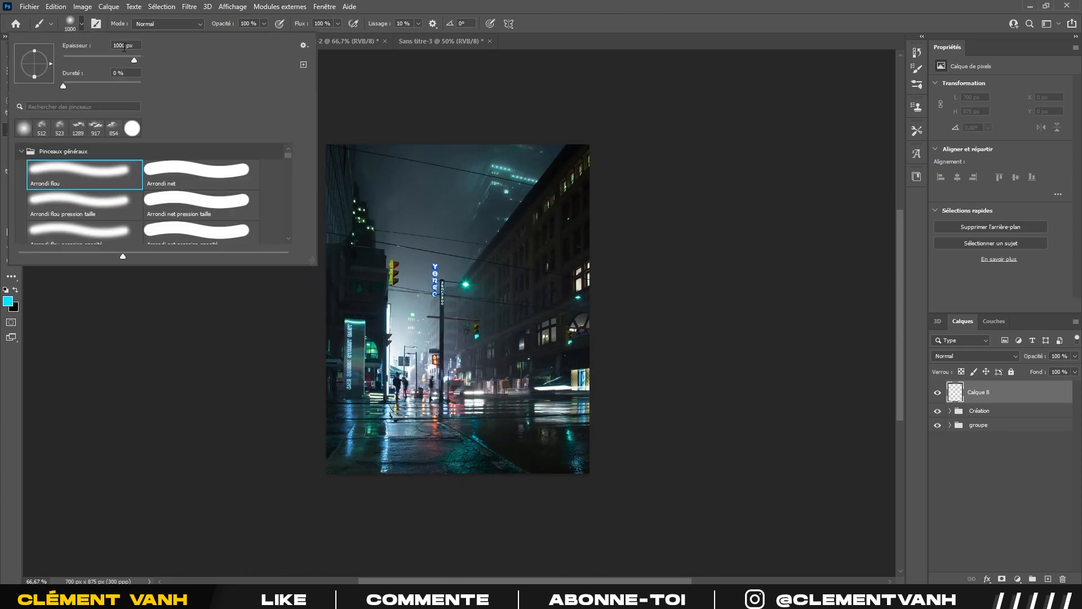
{"action": "left_click", "coordinate": [131, 58]}
{"action": "type", "text": "600"}
{"action": "key", "text": "Return"}
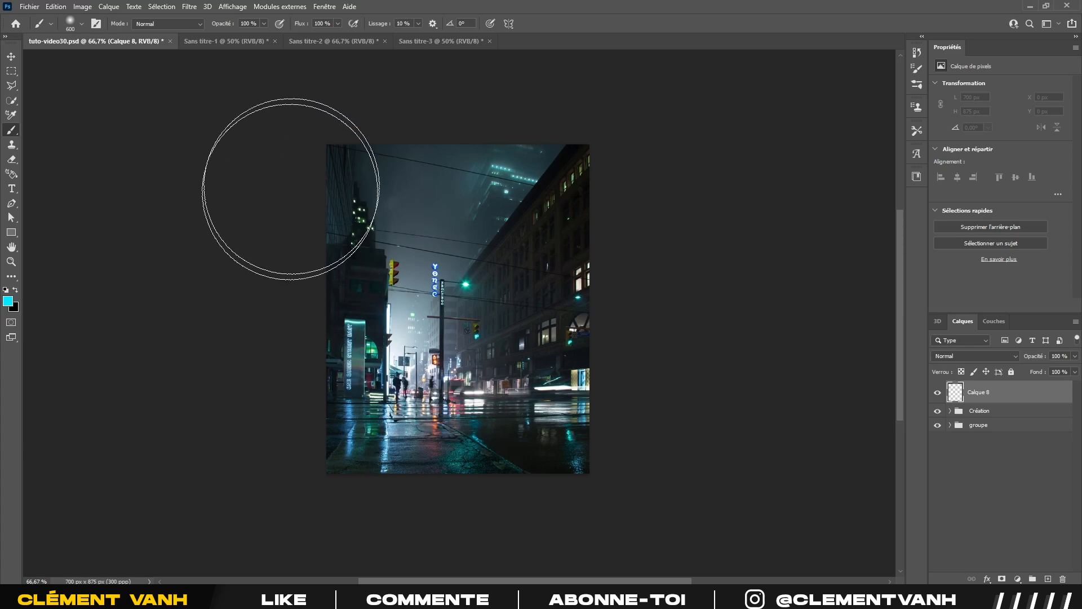
{"action": "left_click", "coordinate": [338, 435]}
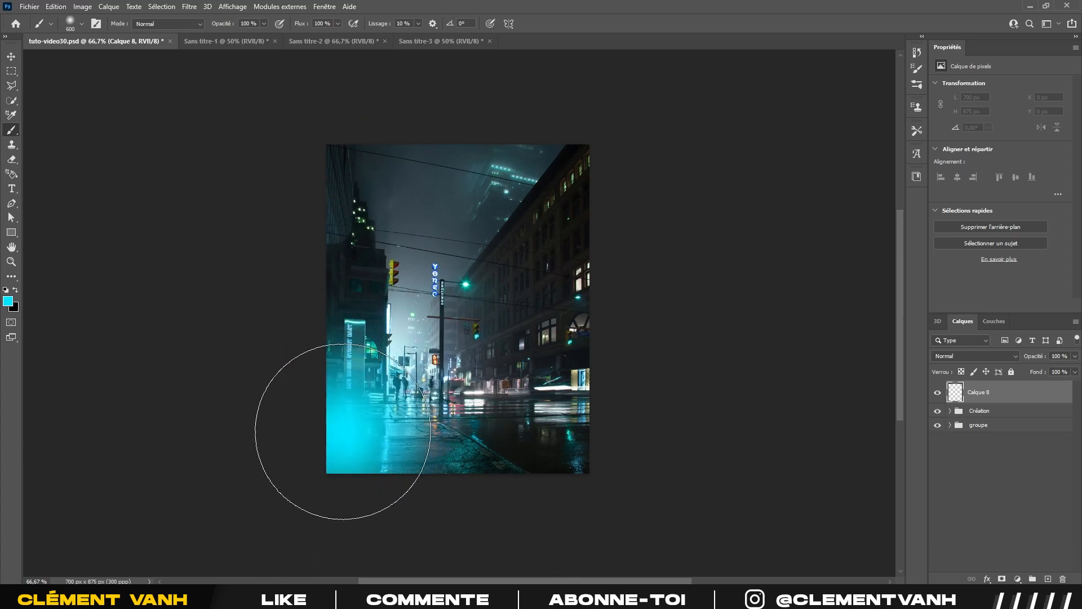
- Set the blend mode of the cyan glow layer Calque 8 to Incrustation
{"action": "key", "text": "v"}
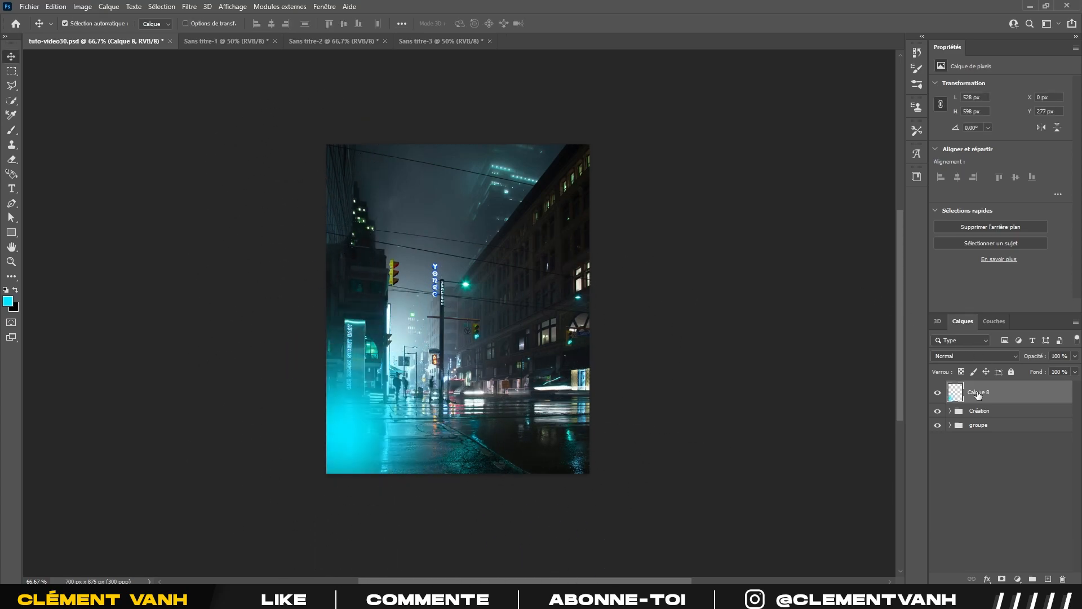
{"action": "left_click", "coordinate": [958, 357]}
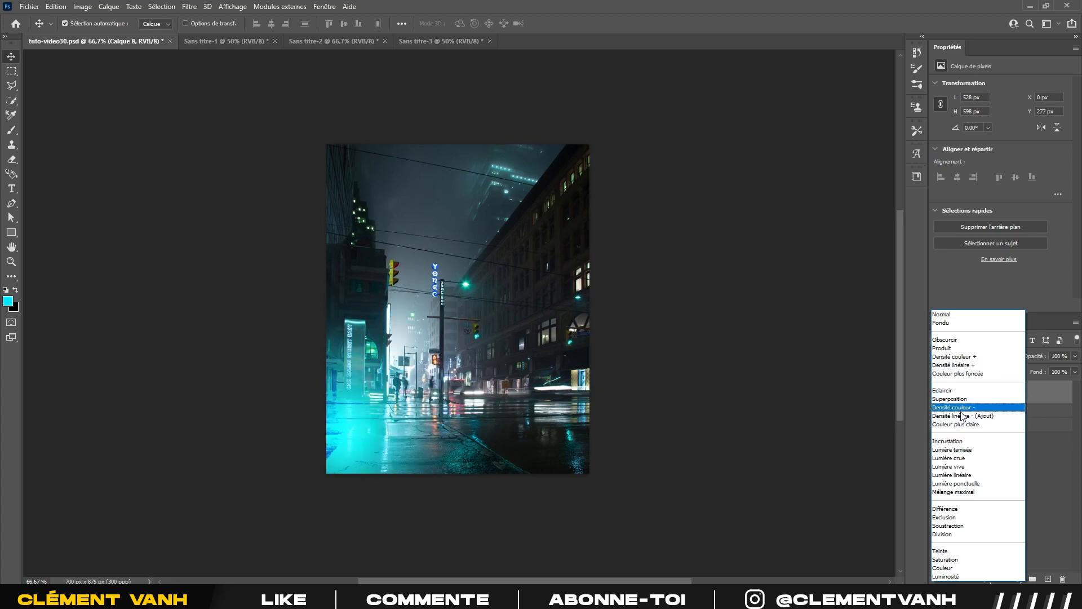
{"action": "left_click", "coordinate": [951, 441]}
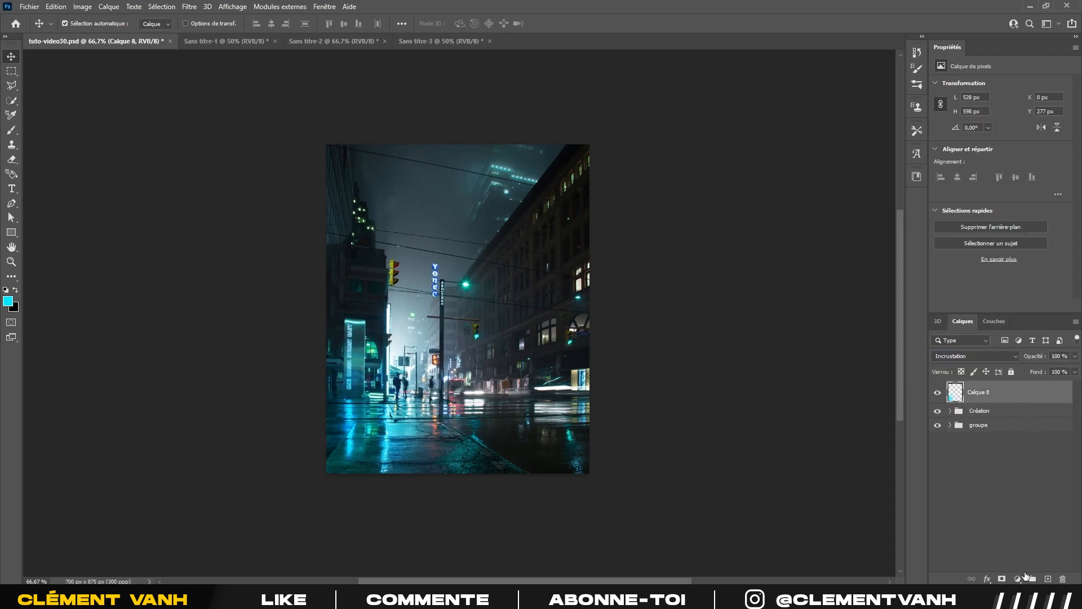
- Add a new layer beneath Calque 8 and paint a larger cyan glow over the lower-left street with a 1000 px brush
{"action": "left_click", "coordinate": [1048, 579]}
{"action": "left_click_drag", "start_coordinate": [1012, 415], "coordinate": [1010, 427]}
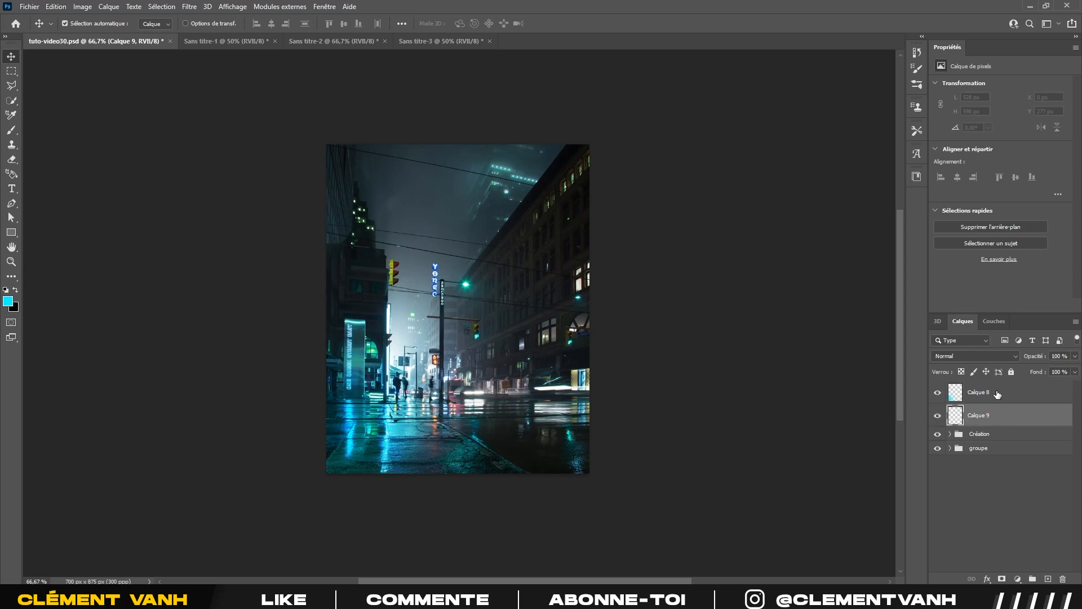
{"action": "left_click", "coordinate": [13, 130]}
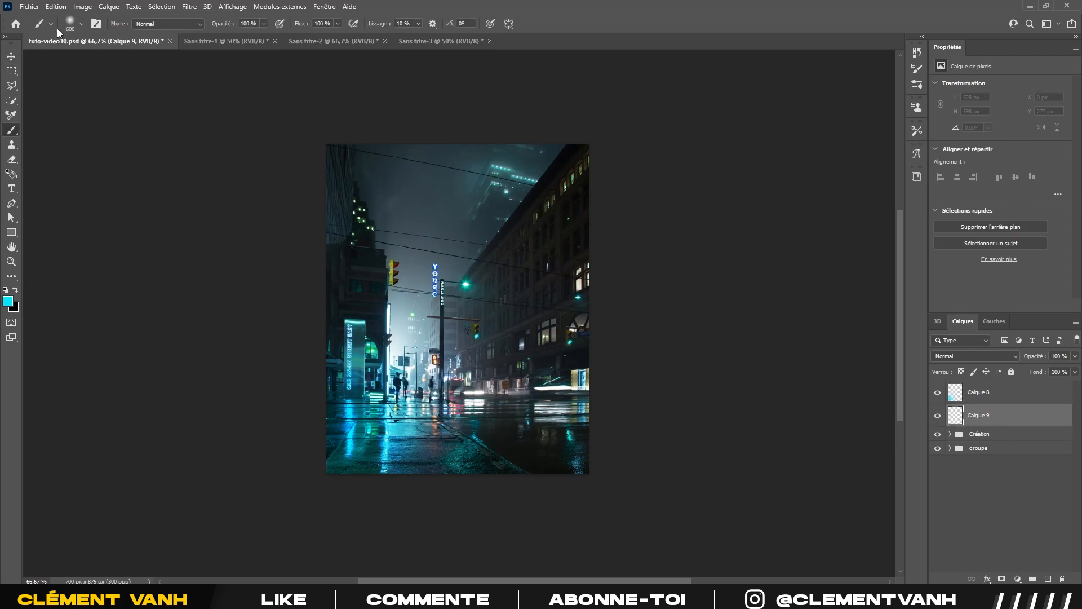
{"action": "left_click", "coordinate": [70, 23]}
{"action": "type", "text": "1000"}
{"action": "key", "text": "Return"}
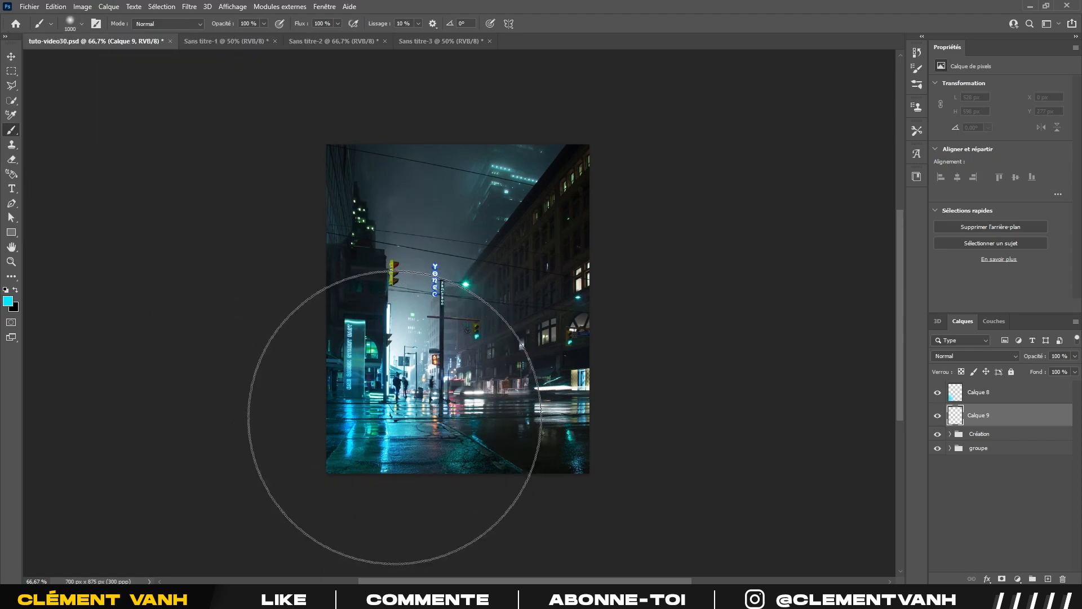
{"action": "left_click", "coordinate": [379, 454]}
- Set the blend mode of the larger glow layer, Calque 9, to Incrustation
{"action": "left_click", "coordinate": [945, 359]}
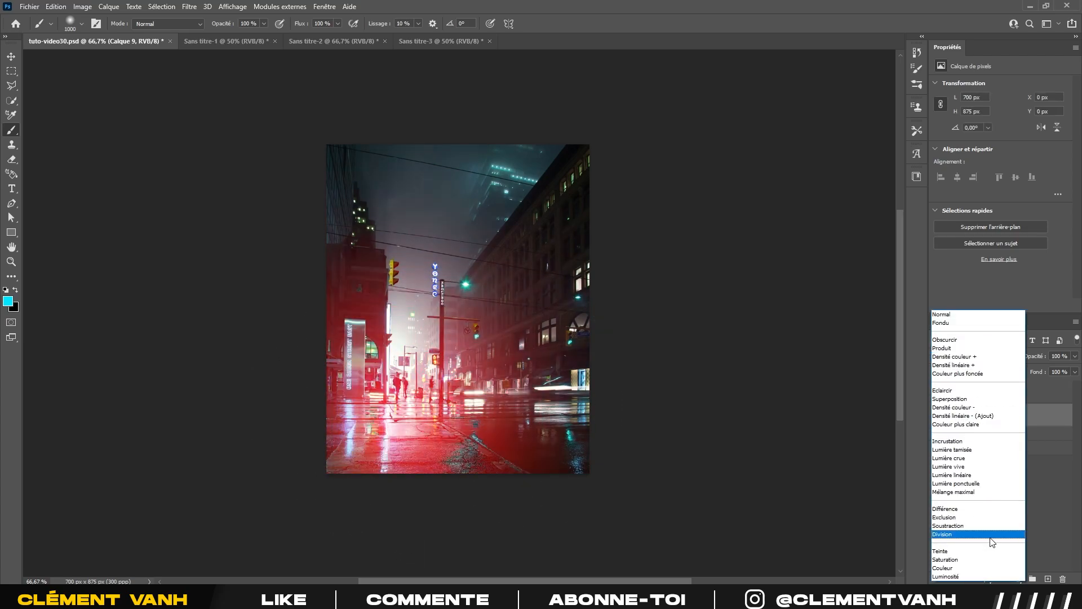
{"action": "key", "text": "Escape"}
{"action": "left_click", "coordinate": [1011, 512]}
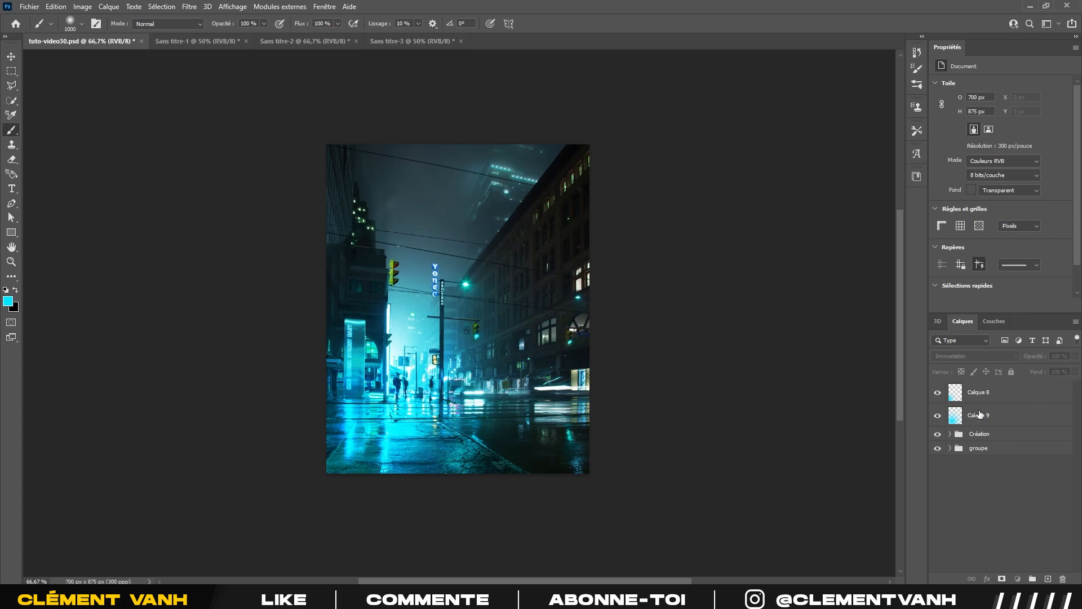
- Lower the opacity of Calque 9 to about half and compare the image with that glow hidden and shown
{"action": "left_click", "coordinate": [972, 417]}
{"action": "left_click", "coordinate": [1075, 356]}
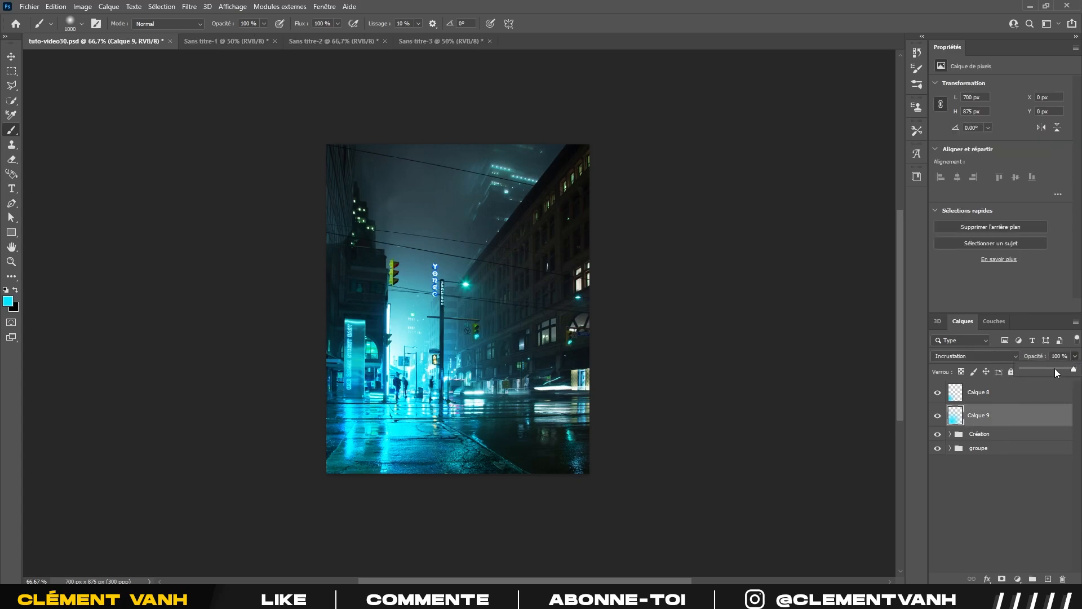
{"action": "left_click", "coordinate": [1055, 369]}
{"action": "left_click", "coordinate": [937, 416]}
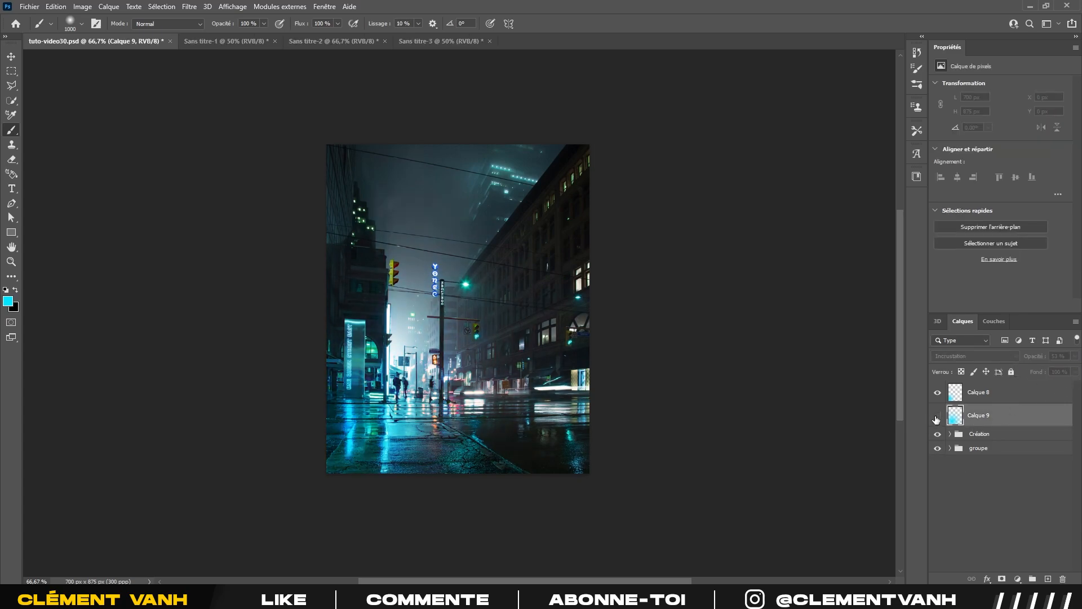
{"action": "left_click", "coordinate": [937, 416]}
- Duplicate Calque 8, compare the image without the copy, and reduce the copy's opacity to 37 %
{"action": "left_click", "coordinate": [1008, 397]}
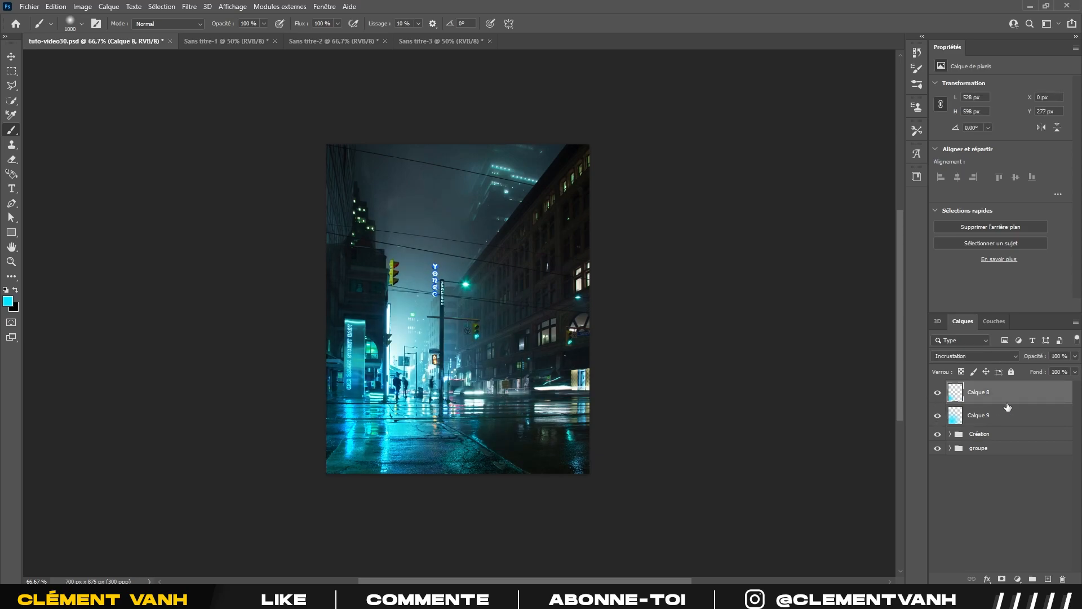
{"action": "key", "text": "ctrl+j"}
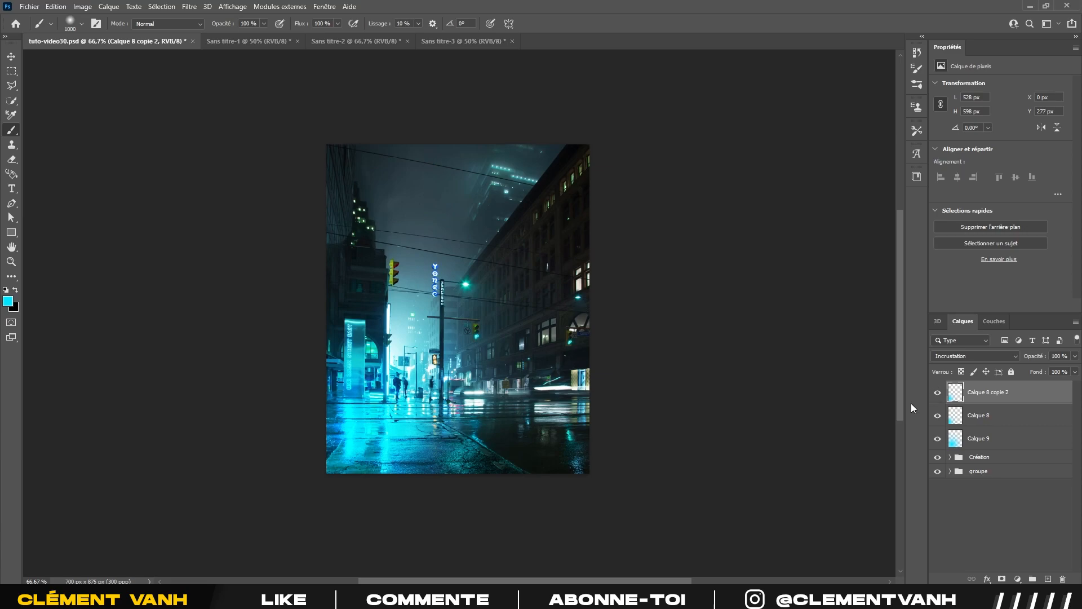
{"action": "left_click", "coordinate": [938, 395]}
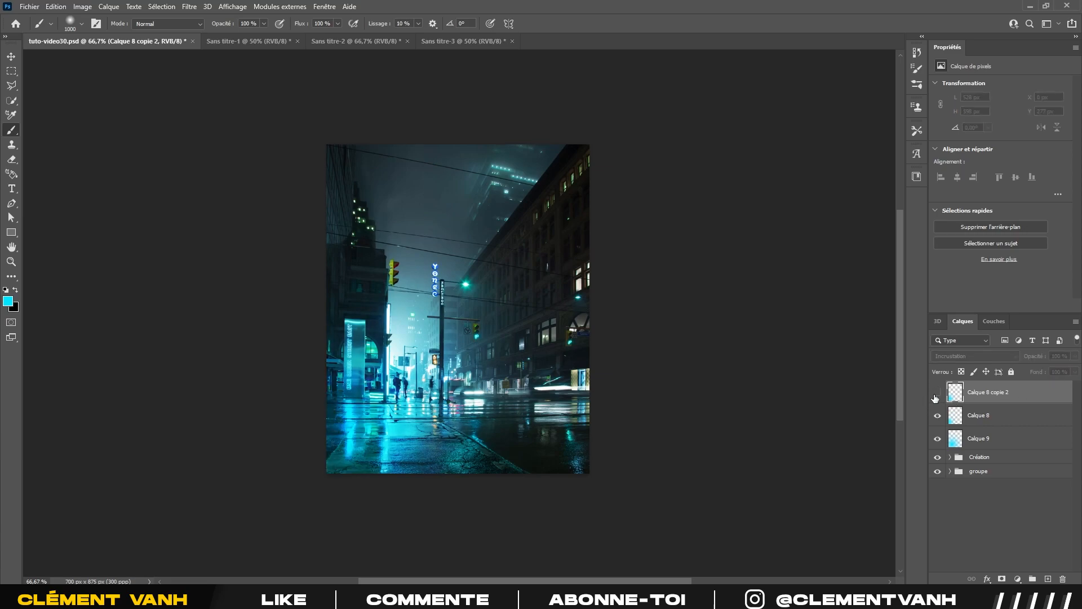
{"action": "left_click", "coordinate": [936, 395]}
{"action": "left_click", "coordinate": [1075, 356]}
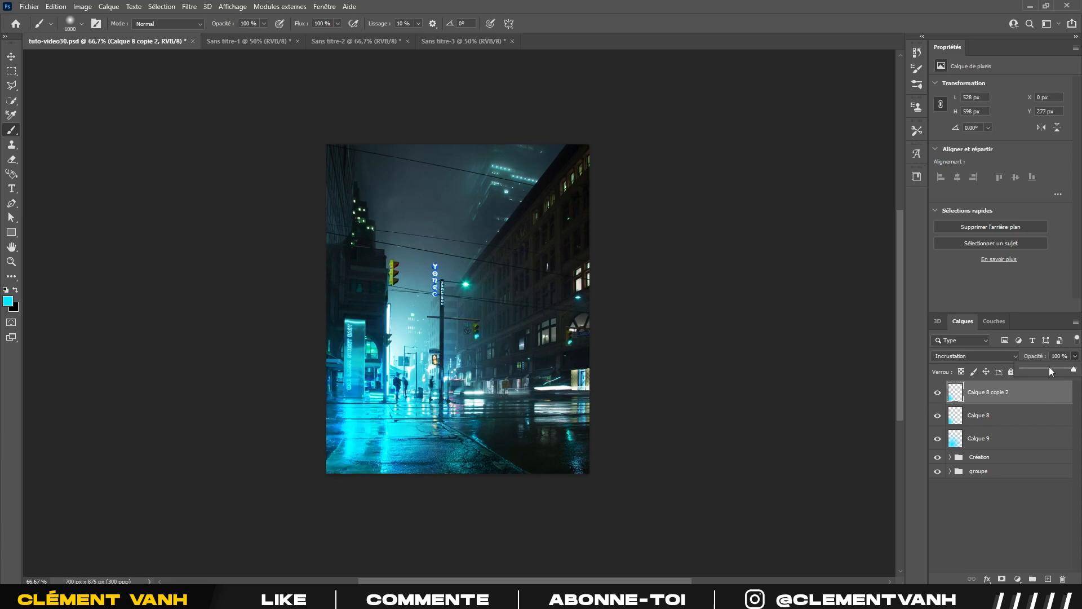
{"action": "left_click_drag", "start_coordinate": [1044, 367], "coordinate": [1041, 368]}
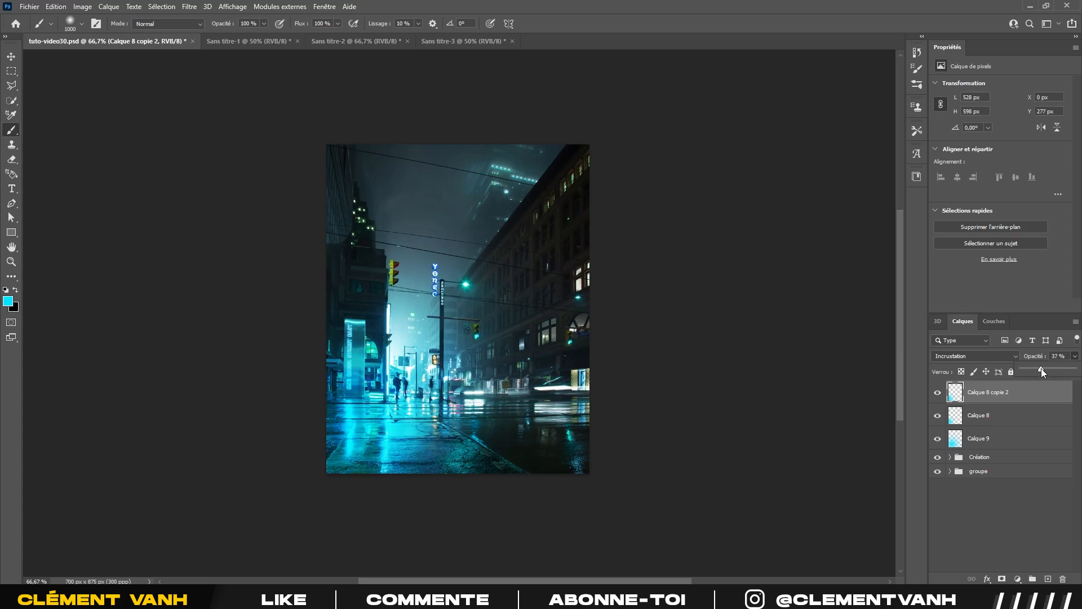
- Select the soldier layer Calque 2 in the Création group and add a new empty layer above it
{"action": "left_click", "coordinate": [1001, 406], "text": "ctrl"}
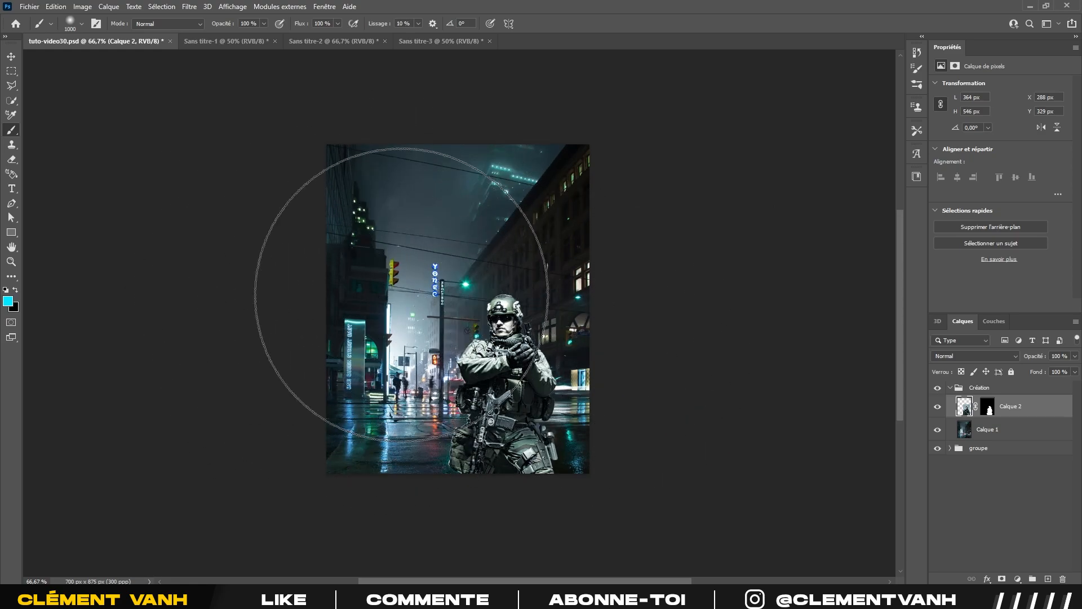
{"action": "left_click", "coordinate": [5, 55]}
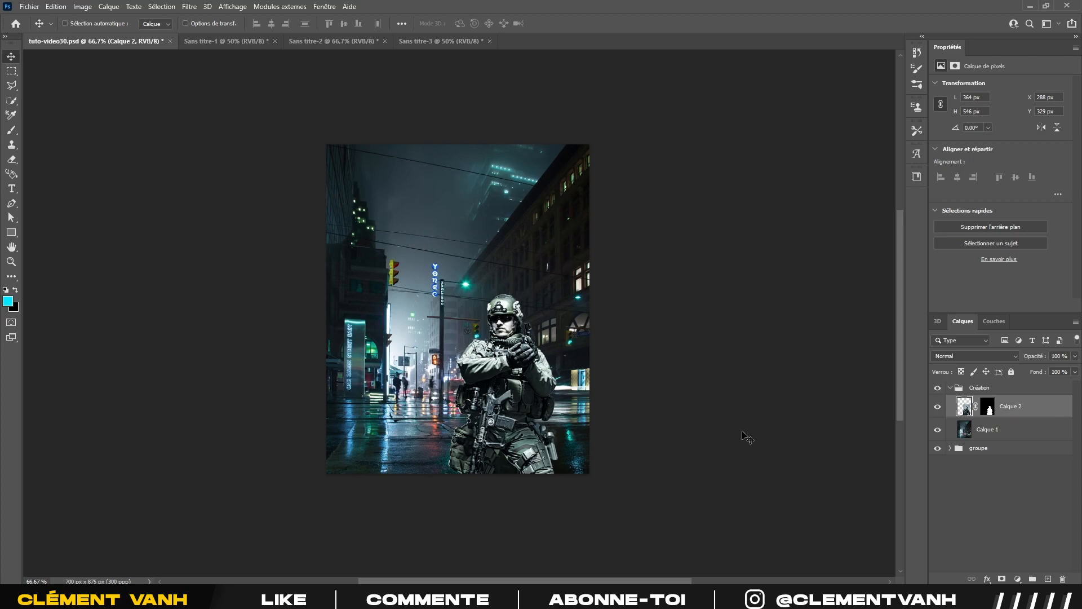
{"action": "key", "text": "ctrl+1"}
{"action": "left_click", "coordinate": [1048, 579]}
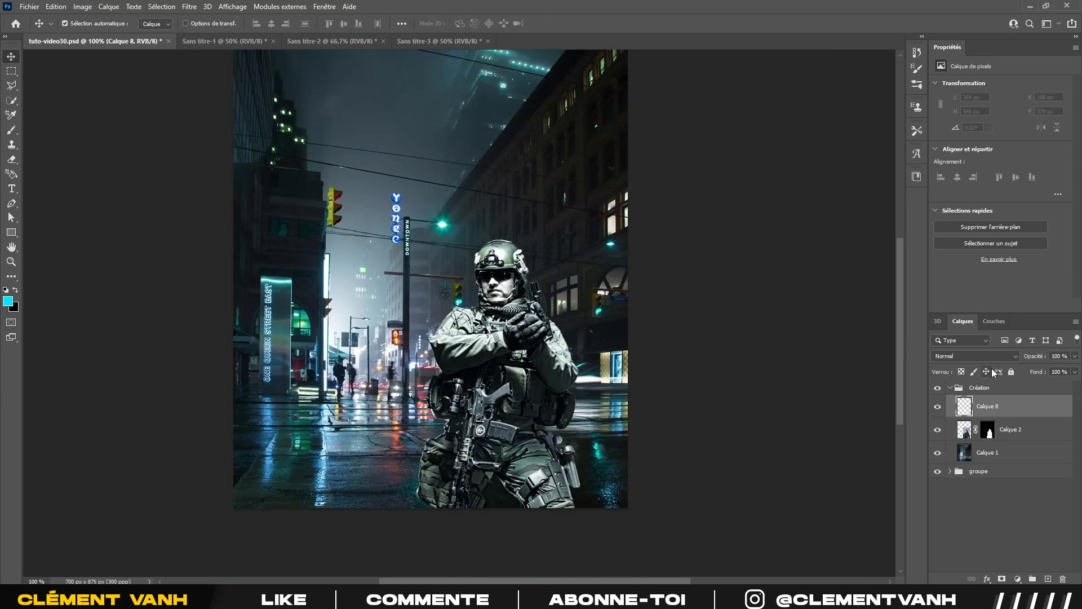
- Try a 10 px cyan brush stroke along the left edge of the soldier's helmet, and undo it
{"action": "key", "text": "b"}
{"action": "left_click", "coordinate": [81, 23]}
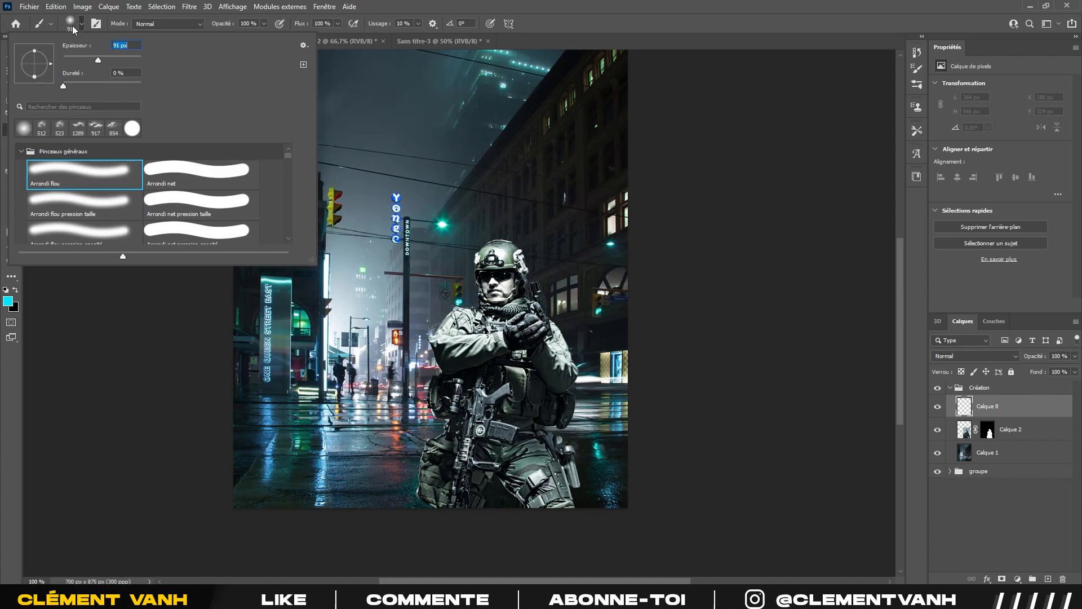
{"action": "key", "text": "Return"}
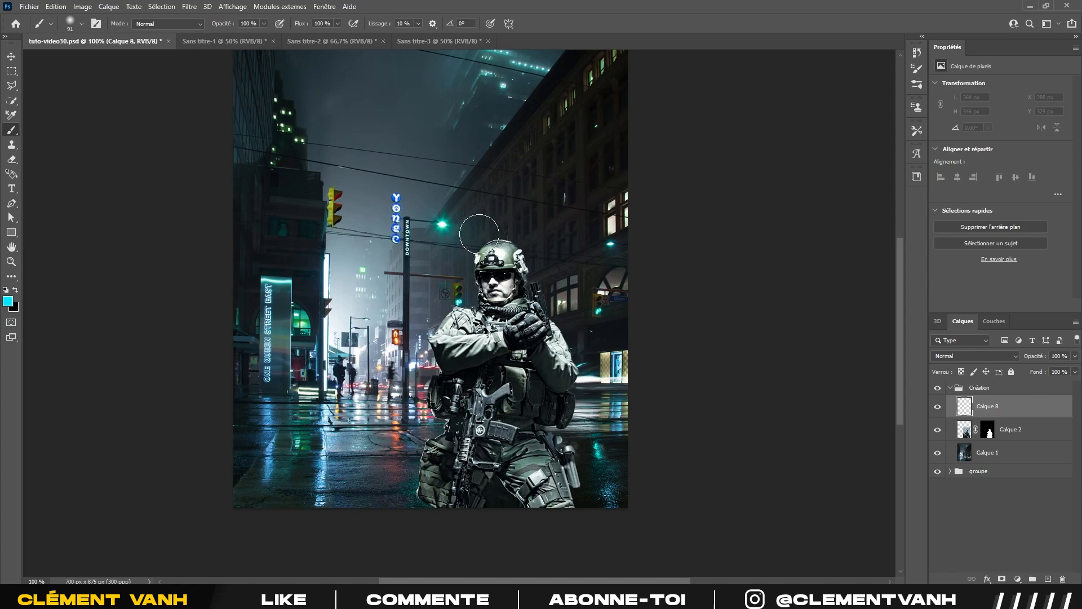
{"action": "left_click", "coordinate": [70, 22]}
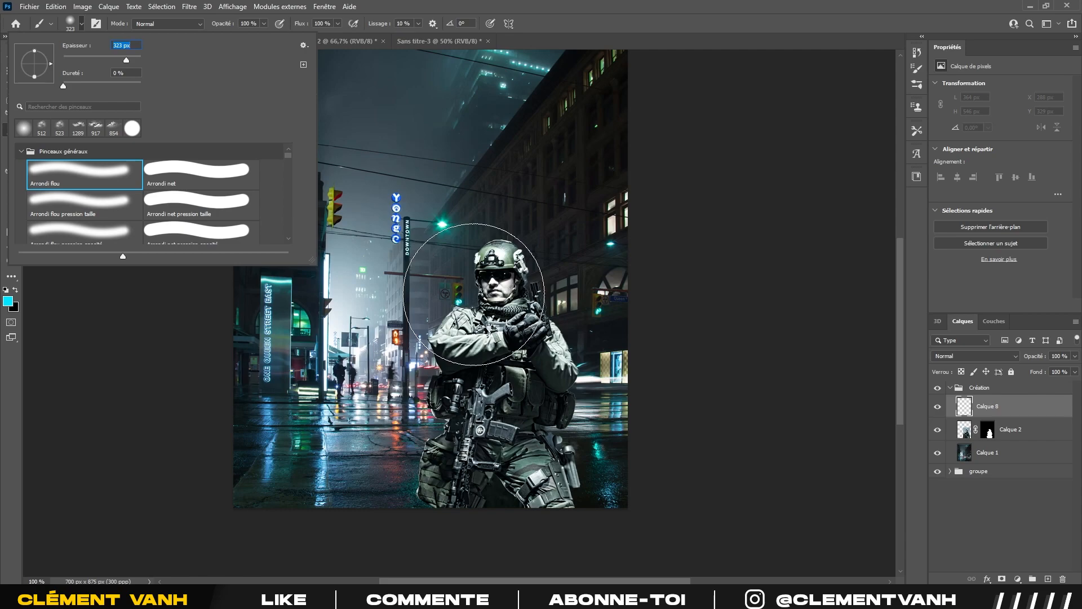
{"action": "left_click_drag", "start_coordinate": [71, 61], "coordinate": [67, 62]}
{"action": "left_click", "coordinate": [486, 253]}
{"action": "left_click_drag", "start_coordinate": [484, 254], "coordinate": [470, 271]}
{"action": "key", "text": "ctrl+z"}
- Set the soft round brush size to 90 px
{"action": "left_click", "coordinate": [71, 24]}
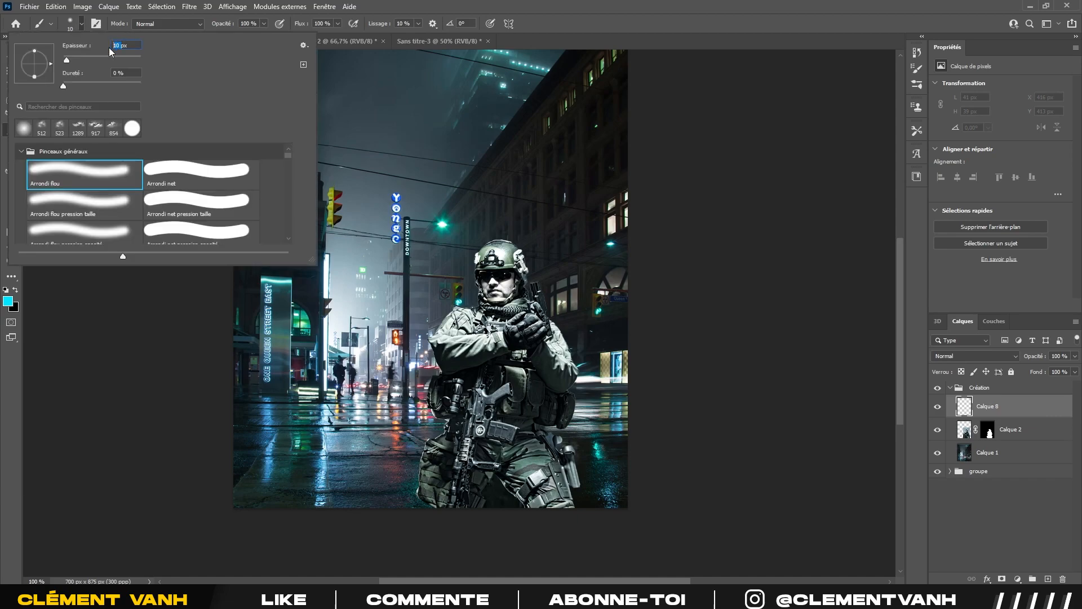
{"action": "type", "text": "90"}
{"action": "key", "text": "Return"}
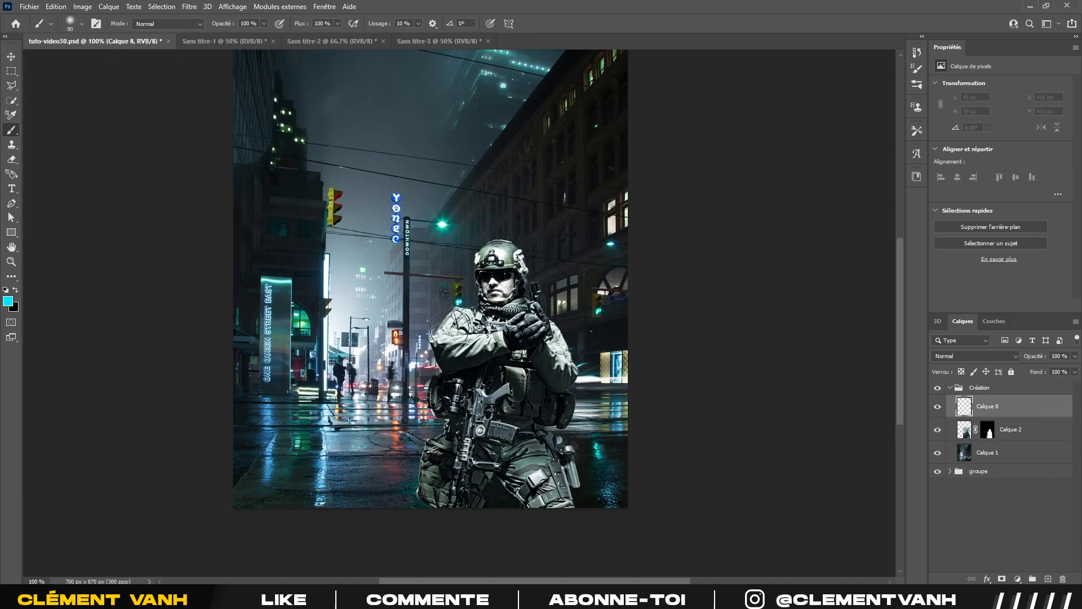
- Try a cyan dab and a stroke above and across the soldier's helmet on the unclipped layer Calque 8, and undo both
{"action": "key", "text": "ctrl+plus"}
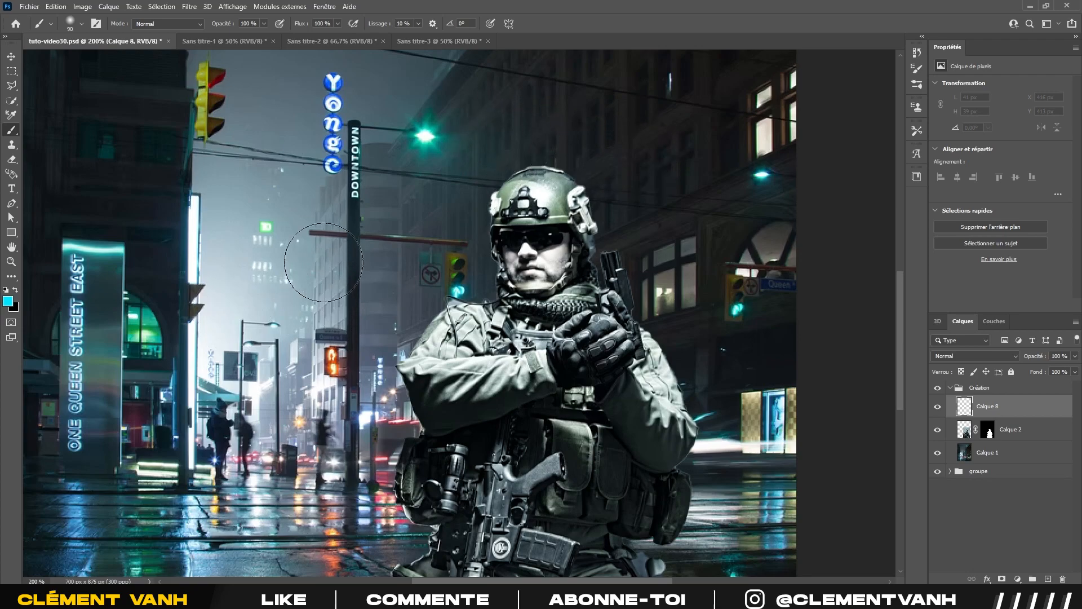
{"action": "left_click_drag", "start_coordinate": [353, 414], "coordinate": [445, 372]}
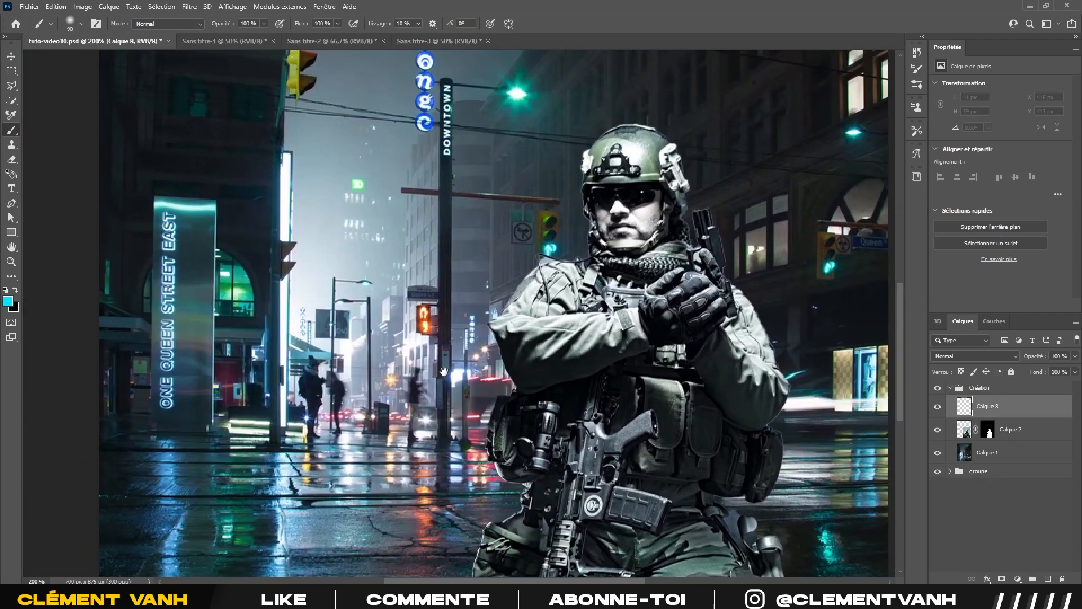
{"action": "left_click_drag", "start_coordinate": [545, 147], "coordinate": [483, 205]}
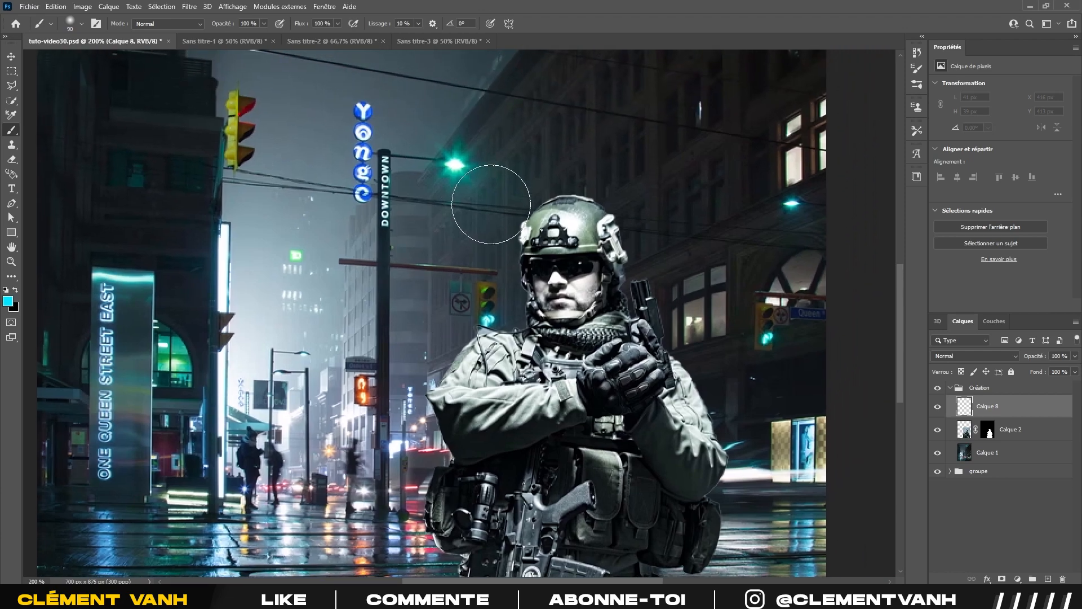
{"action": "left_click", "coordinate": [548, 162]}
{"action": "mouse_move", "coordinate": [593, 196]}
{"action": "left_mouse_down"}
{"action": "mouse_move", "coordinate": [547, 189]}
{"action": "mouse_move", "coordinate": [528, 172]}
{"action": "mouse_move", "coordinate": [498, 187]}
{"action": "mouse_move", "coordinate": [477, 194]}
{"action": "left_mouse_up"}
{"action": "key", "text": "ctrl+z"}
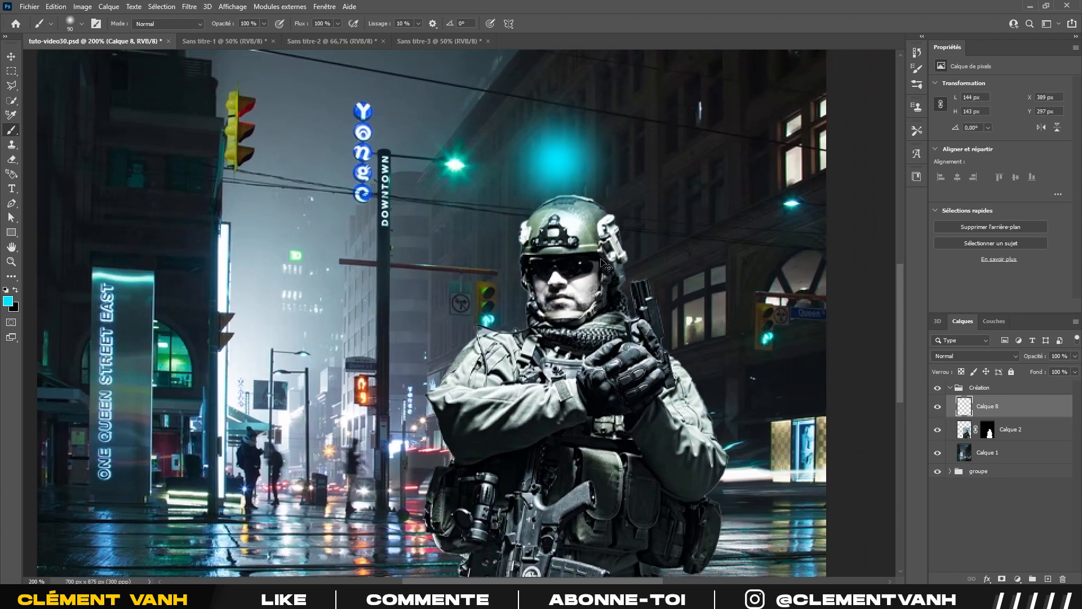
{"action": "key", "text": "ctrl+z"}
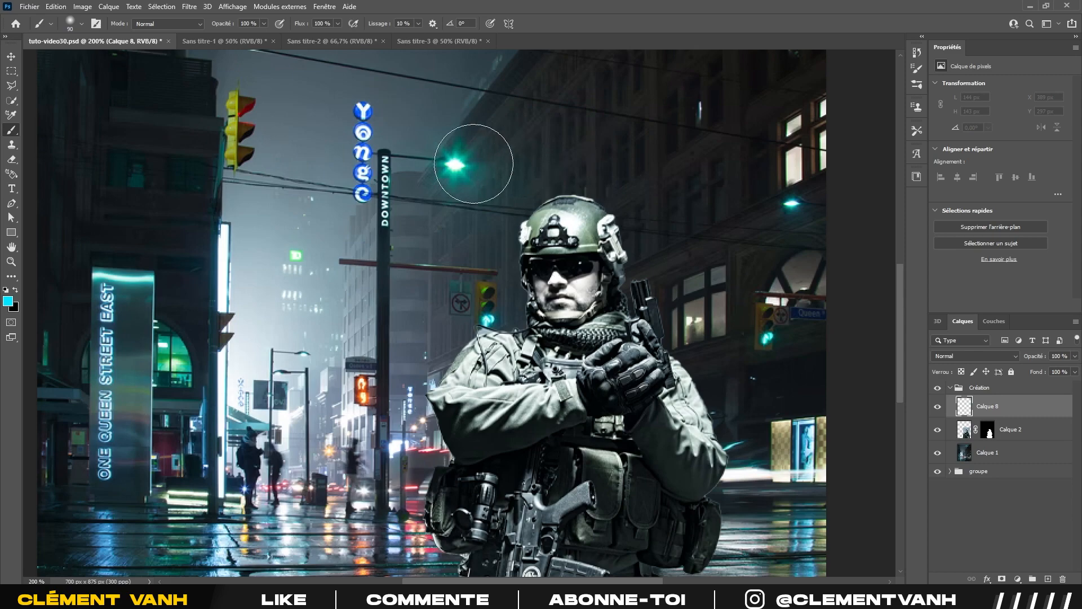
- Clip the empty layer Calque 8 to the soldier layer Calque 2 with a clipping mask
{"action": "right_click", "coordinate": [1017, 413]}
{"action": "left_click", "coordinate": [901, 326]}
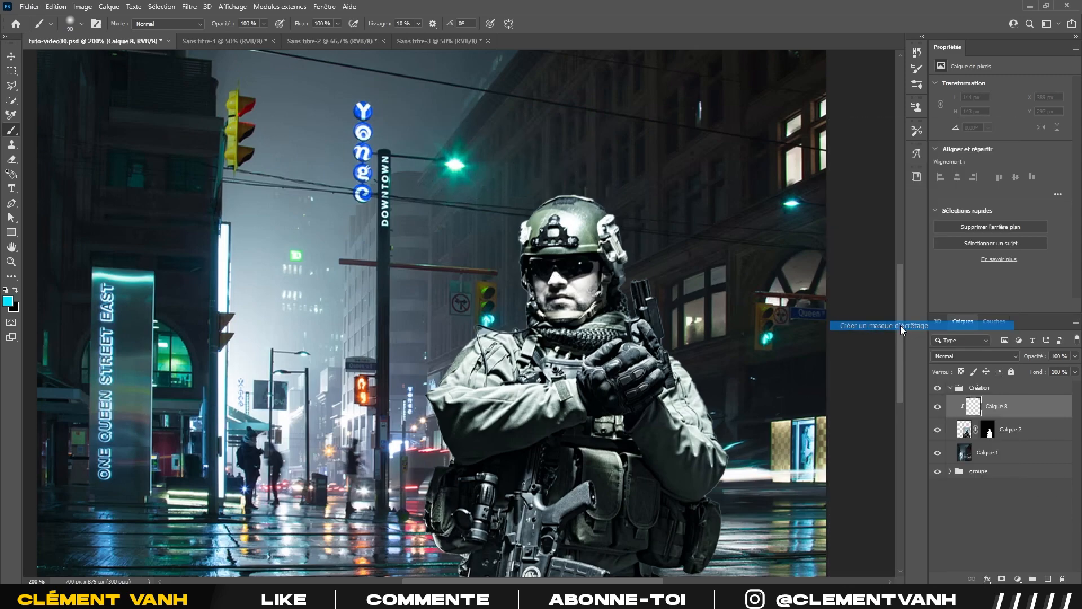
{"action": "key", "text": "ctrl+z"}
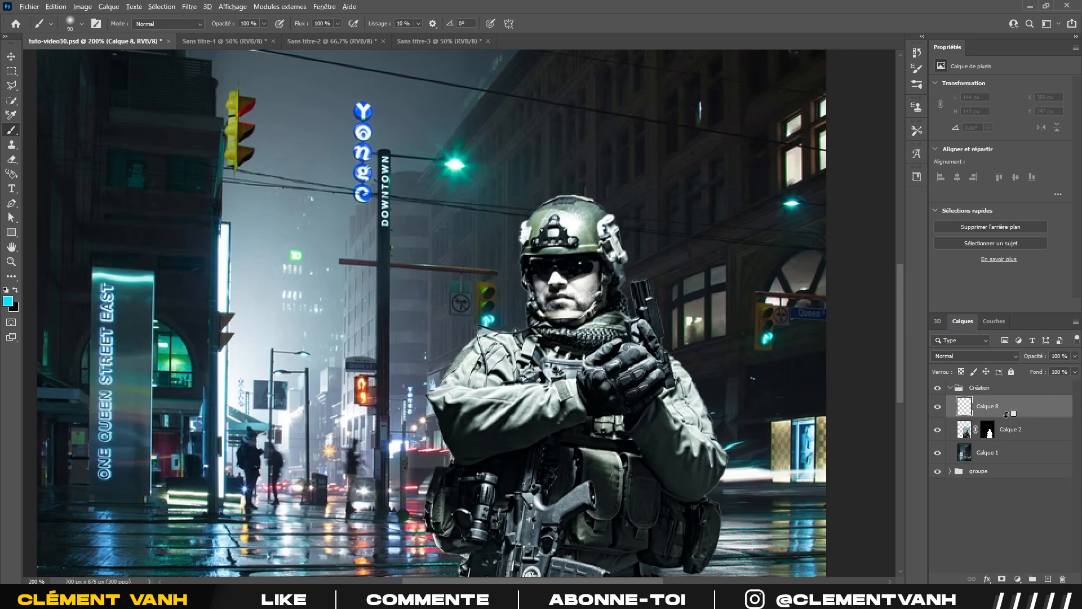
{"action": "left_click", "coordinate": [1006, 415], "text": "alt"}
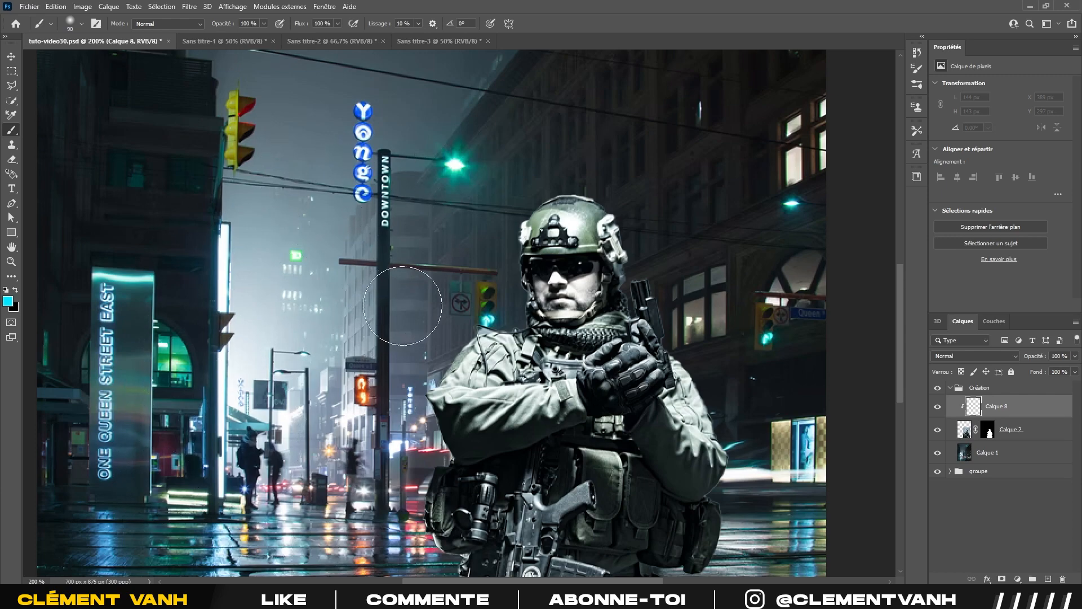
- Try a broad cyan stroke over the soldier's arm and vest to test the clipping, and undo it
{"action": "left_click_drag", "start_coordinate": [426, 328], "coordinate": [533, 478]}
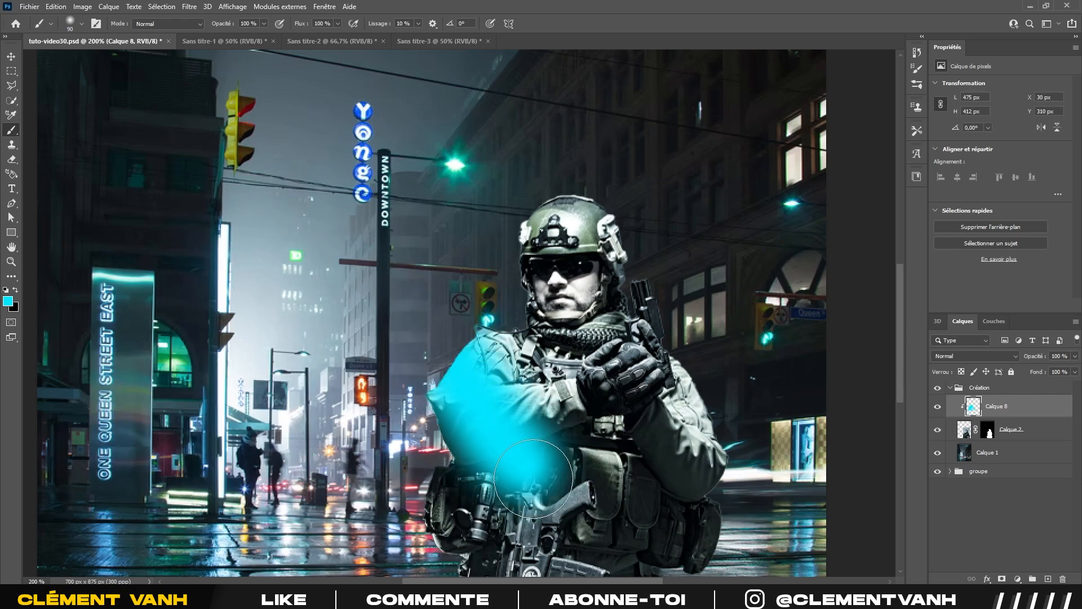
{"action": "key", "text": "ctrl+z"}
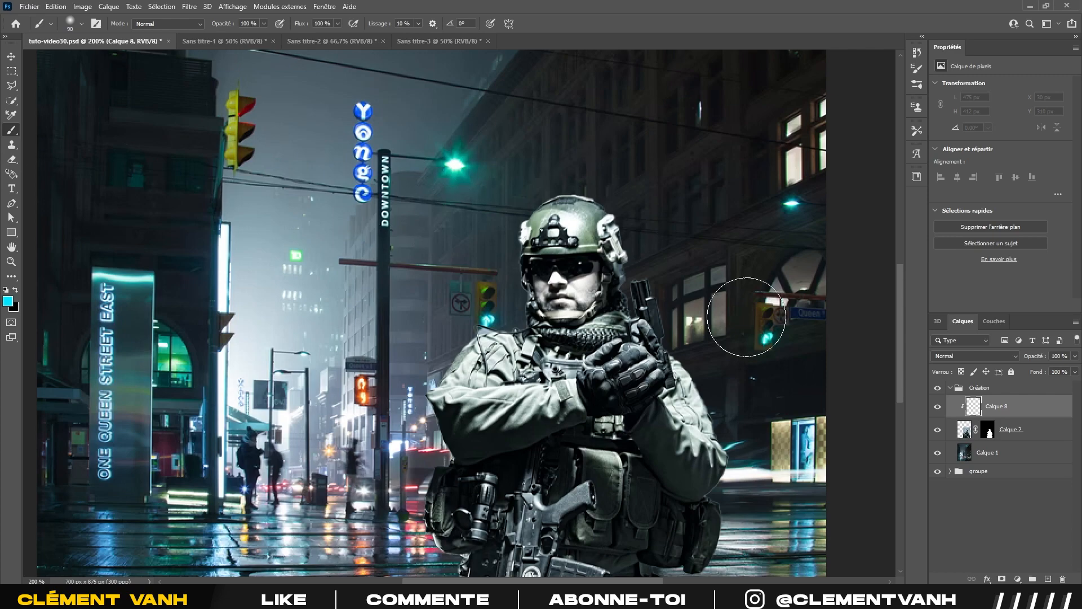
{"action": "left_click", "coordinate": [1018, 432]}
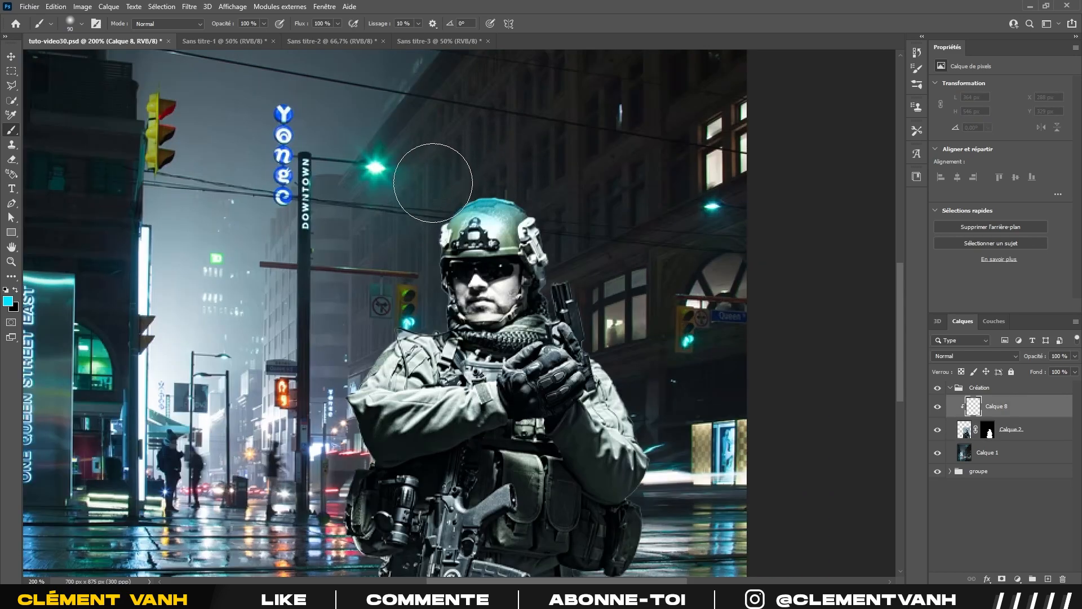
- Paint cyan light on Calque 8 down the soldier's left edge, from the helmet over the shoulder and arm to the leg
{"action": "mouse_move", "coordinate": [405, 224]}
{"action": "left_mouse_down"}
{"action": "mouse_move", "coordinate": [407, 279]}
{"action": "mouse_move", "coordinate": [430, 285]}
{"action": "left_mouse_up"}
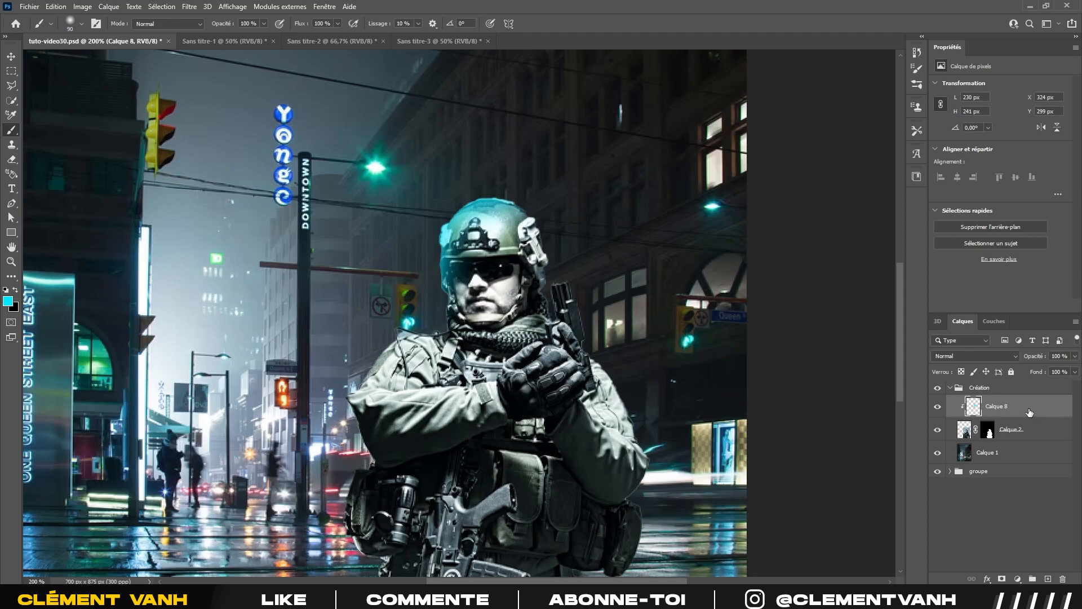
{"action": "left_click", "coordinate": [964, 431]}
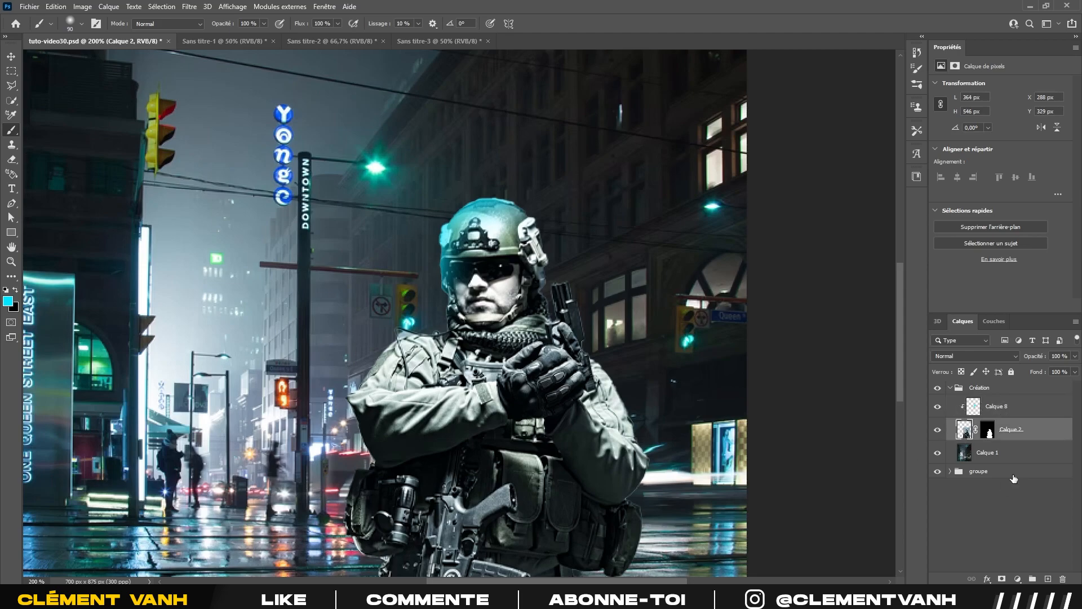
{"action": "left_click", "coordinate": [971, 412]}
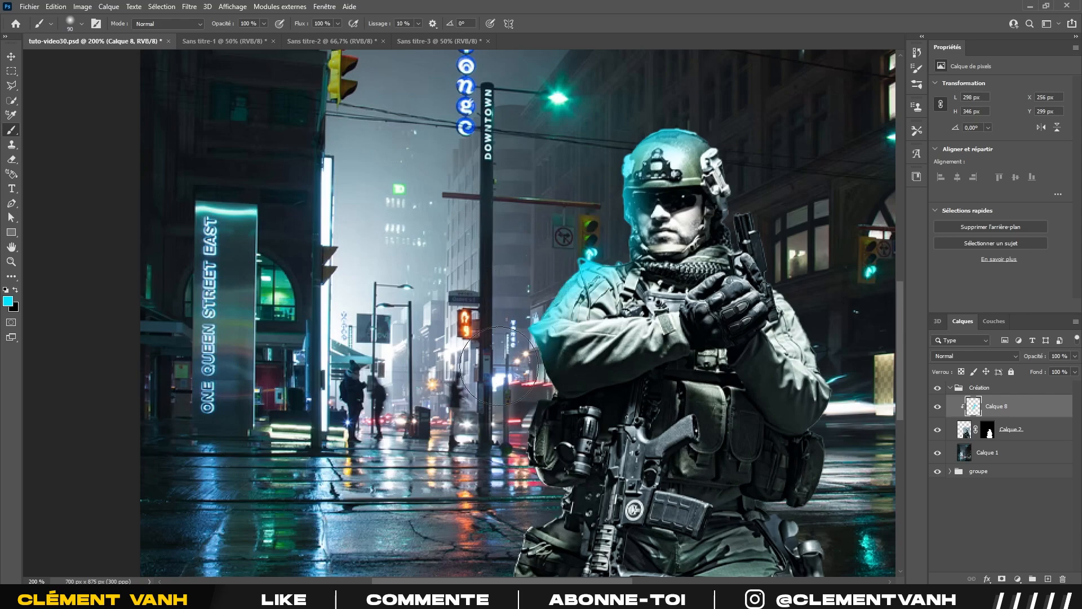
{"action": "left_click_drag", "start_coordinate": [488, 379], "coordinate": [488, 289]}
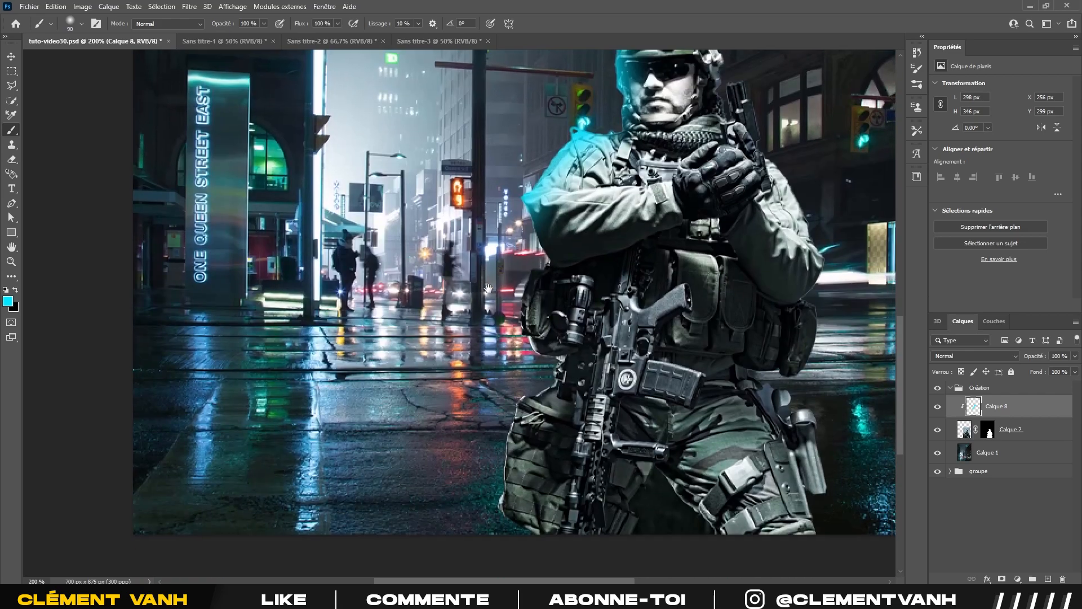
{"action": "mouse_move", "coordinate": [521, 205]}
{"action": "left_mouse_down"}
{"action": "mouse_move", "coordinate": [485, 335]}
{"action": "mouse_move", "coordinate": [524, 384]}
{"action": "mouse_move", "coordinate": [495, 412]}
{"action": "mouse_move", "coordinate": [493, 539]}
{"action": "mouse_move", "coordinate": [520, 544]}
{"action": "left_mouse_up"}
{"action": "scroll", "coordinate": [503, 407], "scroll_direction": "up", "scroll_amount": 3}
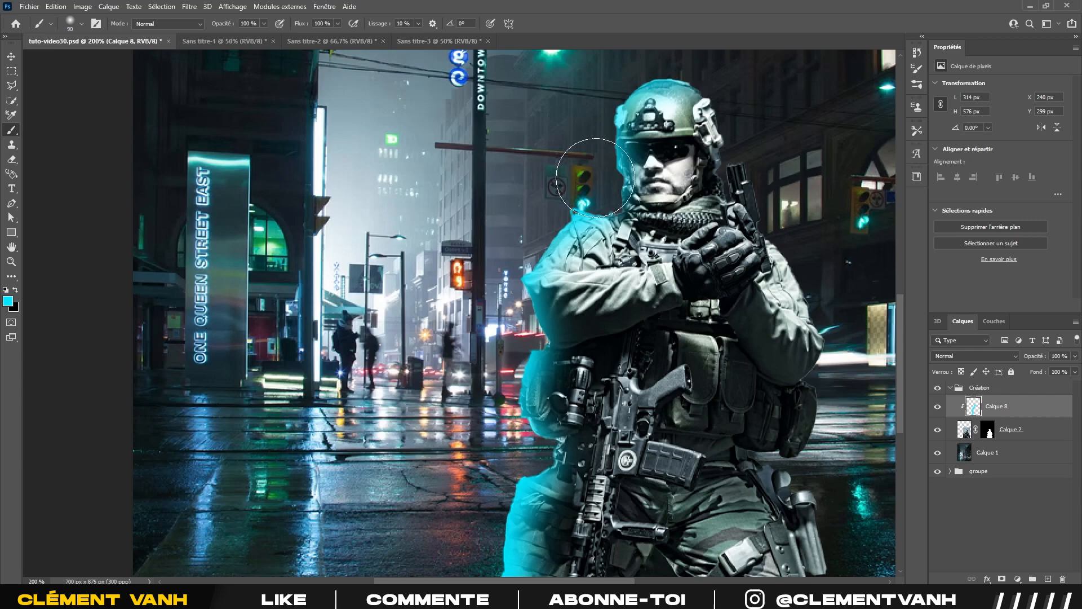
- Lower the opacity of Calque 8 to 24 %
{"action": "key", "text": "ctrl+minus"}
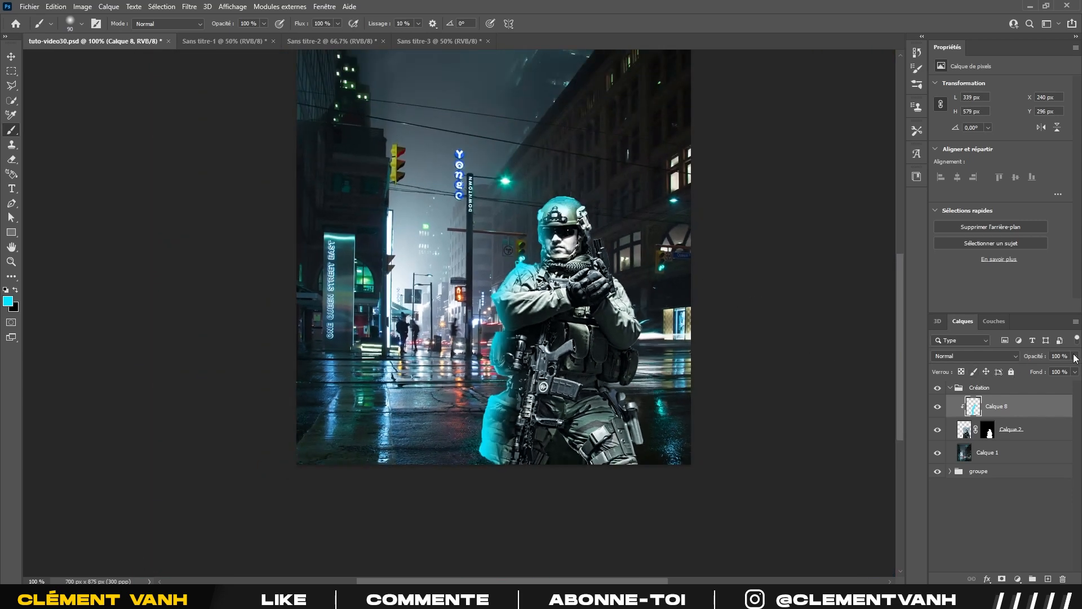
{"action": "left_click", "coordinate": [1037, 370]}
{"action": "left_click_drag", "start_coordinate": [1045, 369], "coordinate": [1038, 370]}
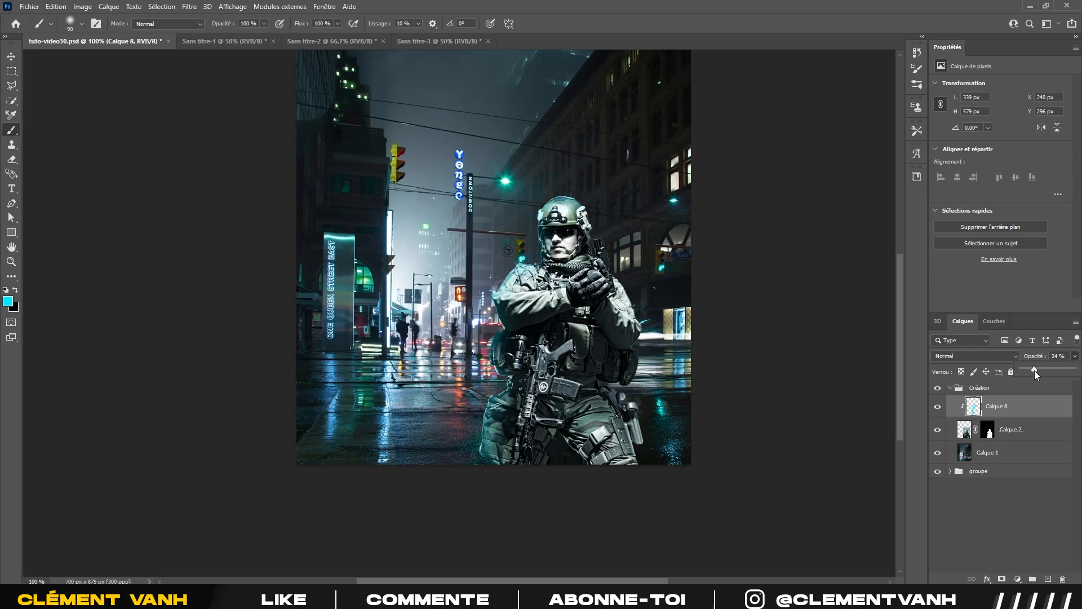
{"action": "left_click", "coordinate": [1041, 370]}
{"action": "left_click", "coordinate": [1033, 370]}
{"action": "left_click", "coordinate": [189, 7]}
{"action": "mouse_move", "coordinate": [207, 7]}
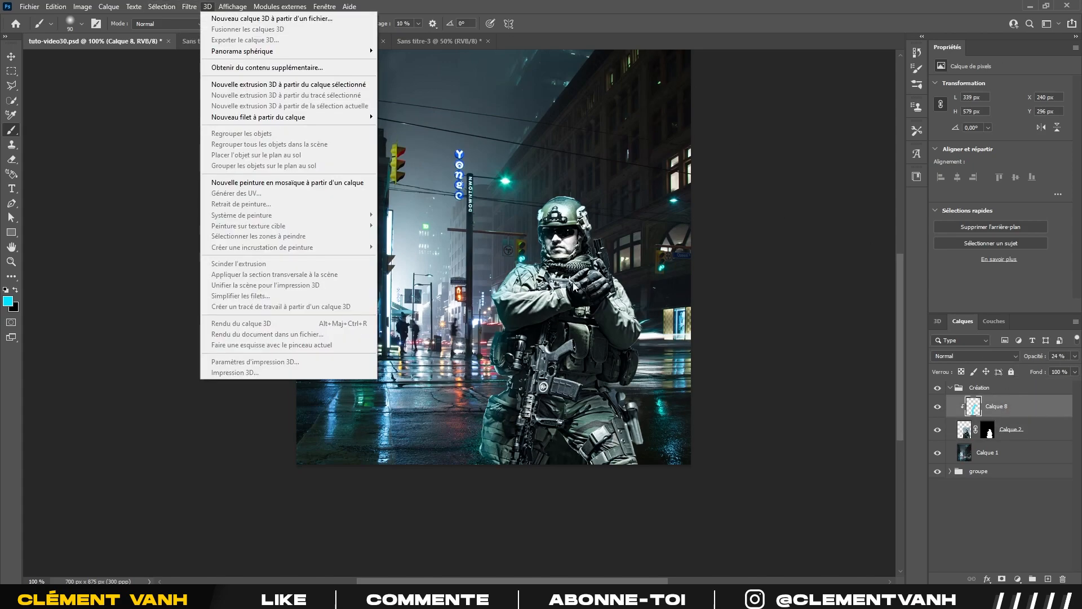
{"action": "left_click", "coordinate": [1017, 425]}
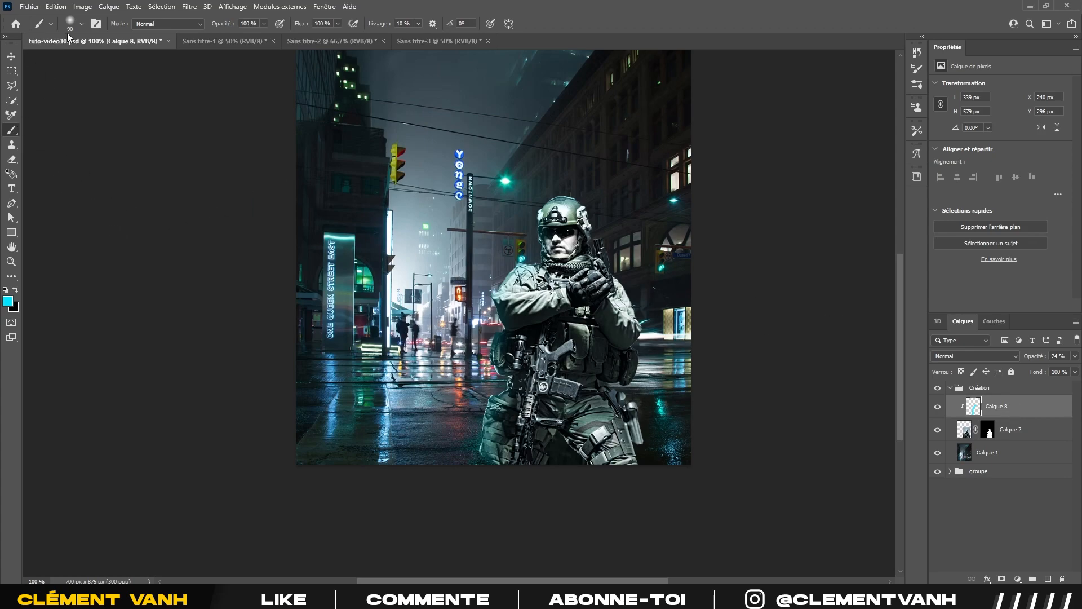
- Hide Calque 8 and paint the soldier's helmet and shoulder edges cyan on a new clipped layer with a 49 px brush
{"action": "left_click", "coordinate": [70, 23]}
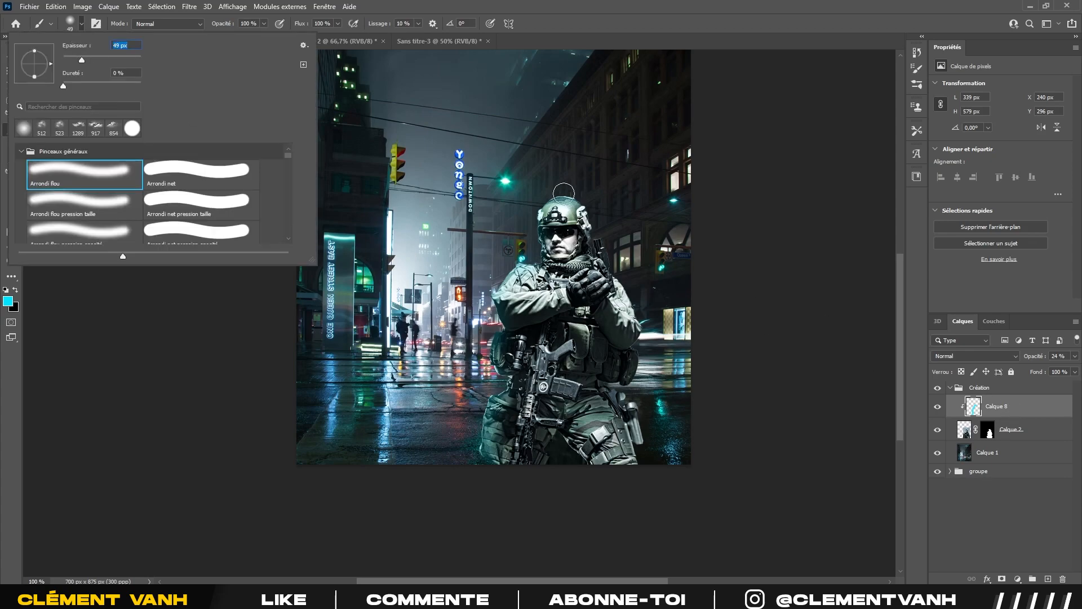
{"action": "left_click", "coordinate": [559, 195]}
{"action": "left_click", "coordinate": [1048, 579]}
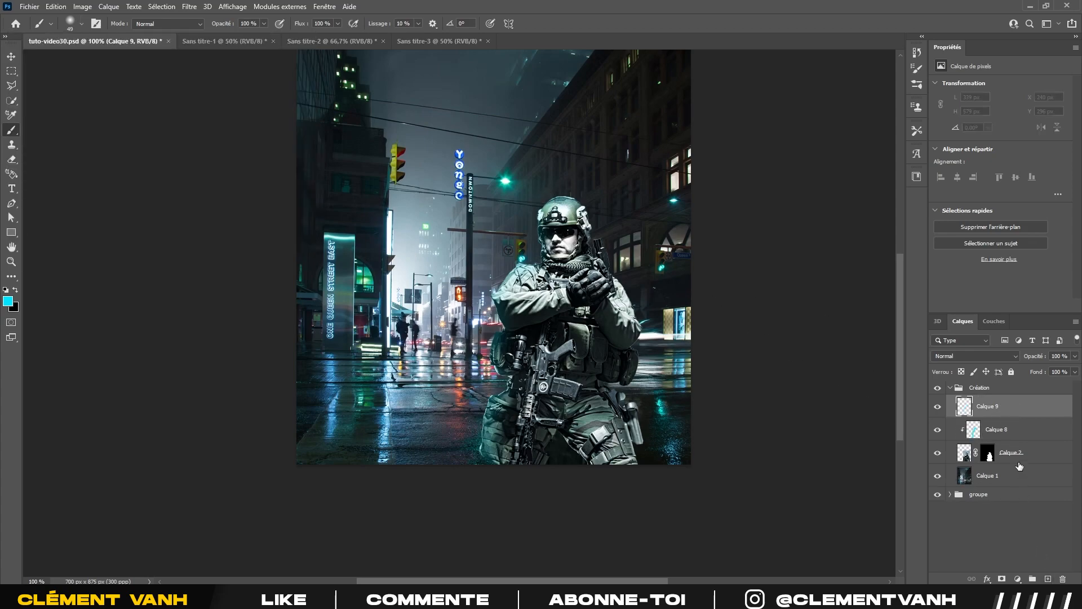
{"action": "left_click", "coordinate": [1011, 413], "text": "alt"}
{"action": "left_click", "coordinate": [938, 430]}
{"action": "mouse_move", "coordinate": [558, 195]}
{"action": "left_mouse_down"}
{"action": "mouse_move", "coordinate": [536, 245]}
{"action": "mouse_move", "coordinate": [496, 294]}
{"action": "left_mouse_up"}
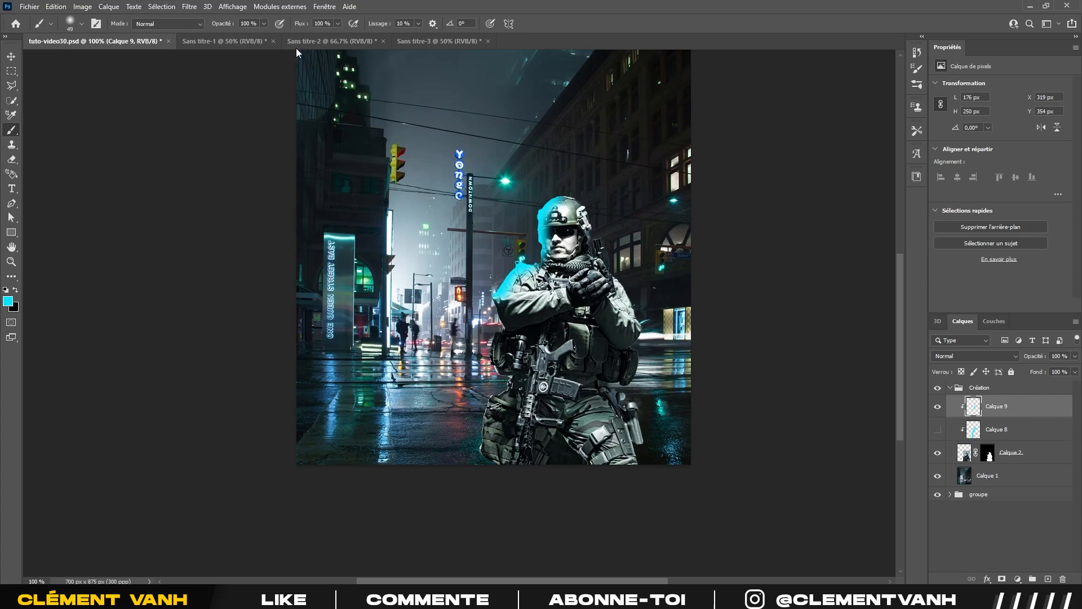
- Soften the cyan strokes on Calque 9 with a Gaussian Blur and toggle the layer's visibility to compare
{"action": "left_click", "coordinate": [186, 7]}
{"action": "mouse_move", "coordinate": [270, 182]}
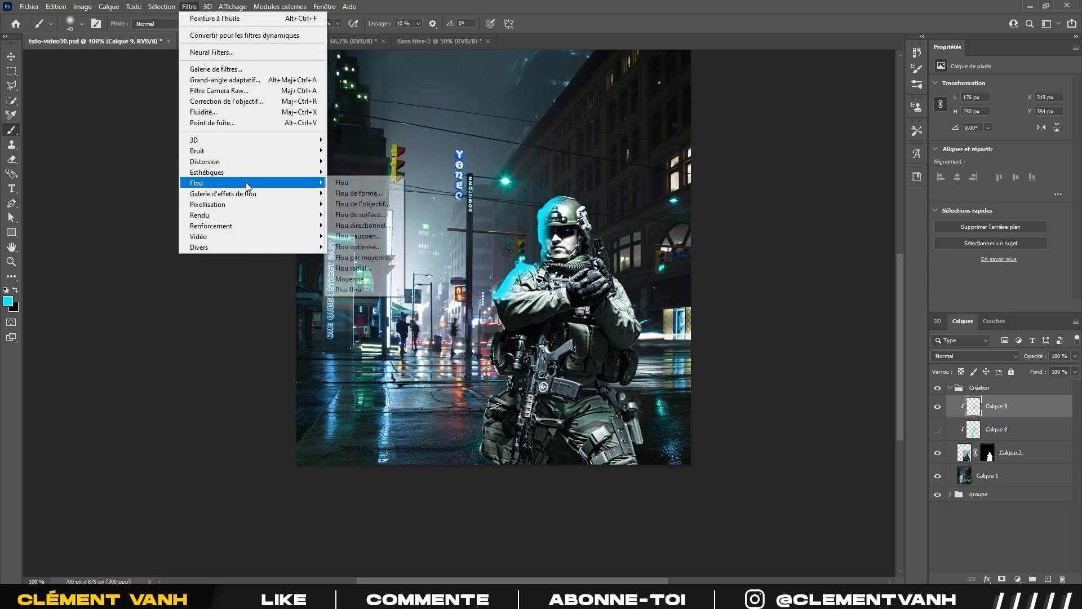
{"action": "left_click", "coordinate": [366, 236]}
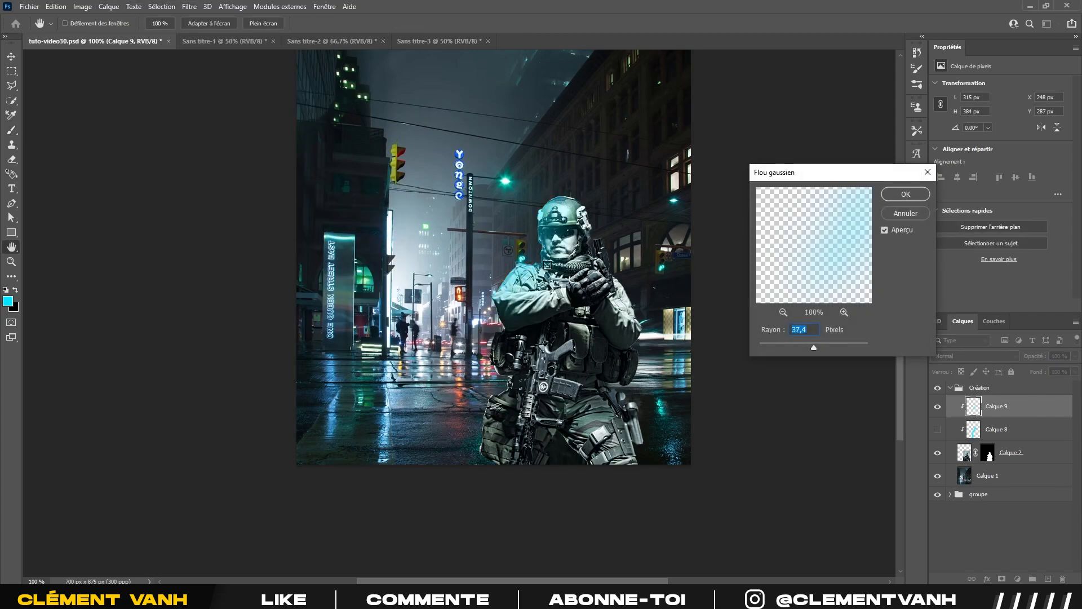
{"action": "left_click_drag", "start_coordinate": [783, 343], "coordinate": [812, 345]}
{"action": "left_click", "coordinate": [884, 197]}
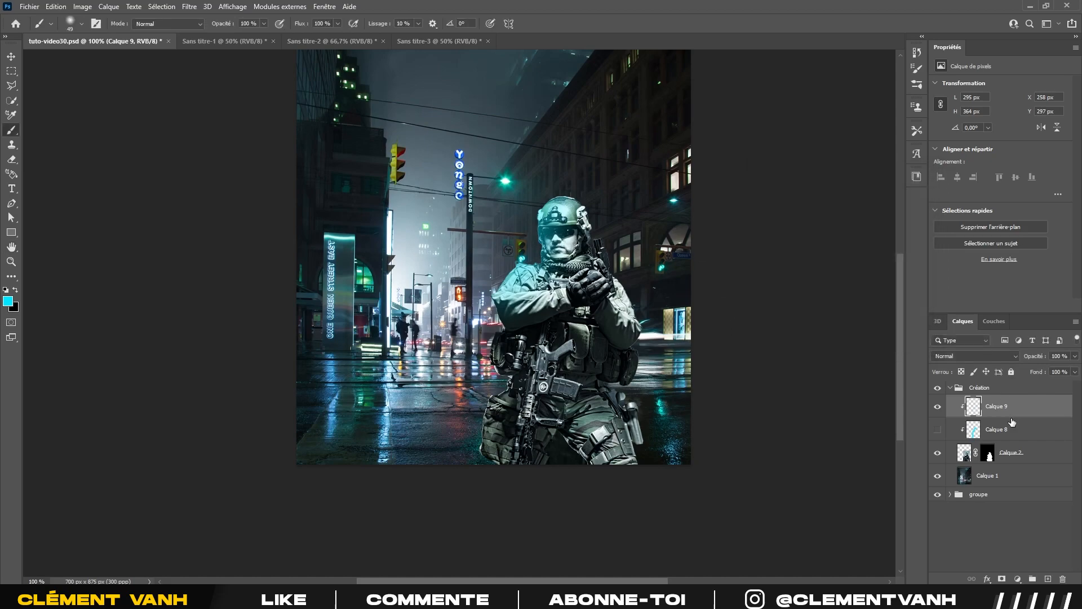
{"action": "left_click", "coordinate": [936, 407]}
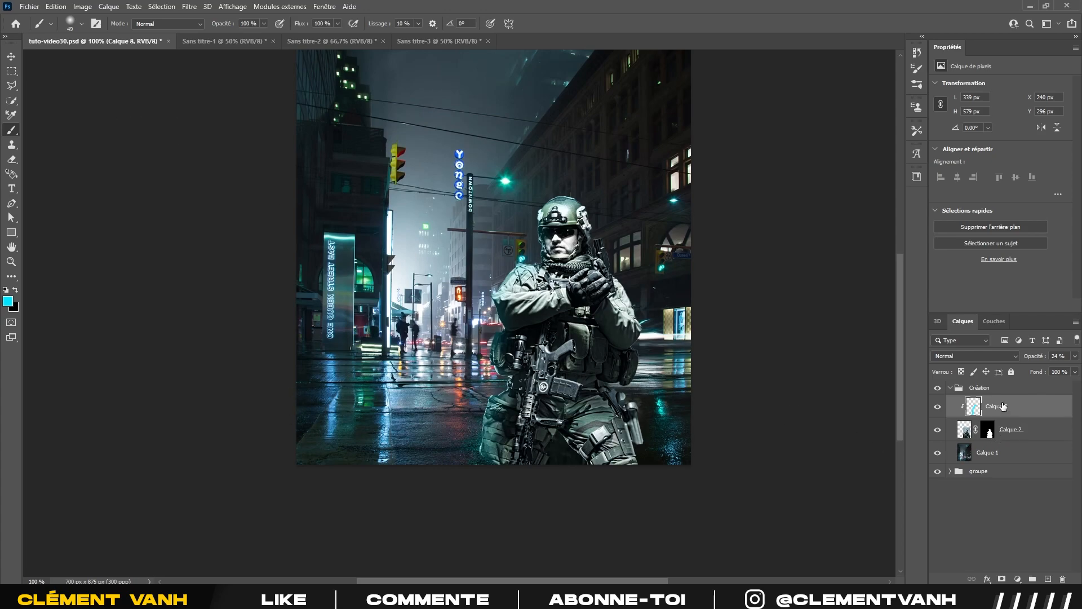
- Add a new layer clipped to the soldier above Calque 8 and set the soft brush size to 30 px
{"action": "left_click", "coordinate": [1047, 579]}
{"action": "key", "text": "ctrl+alt+g"}
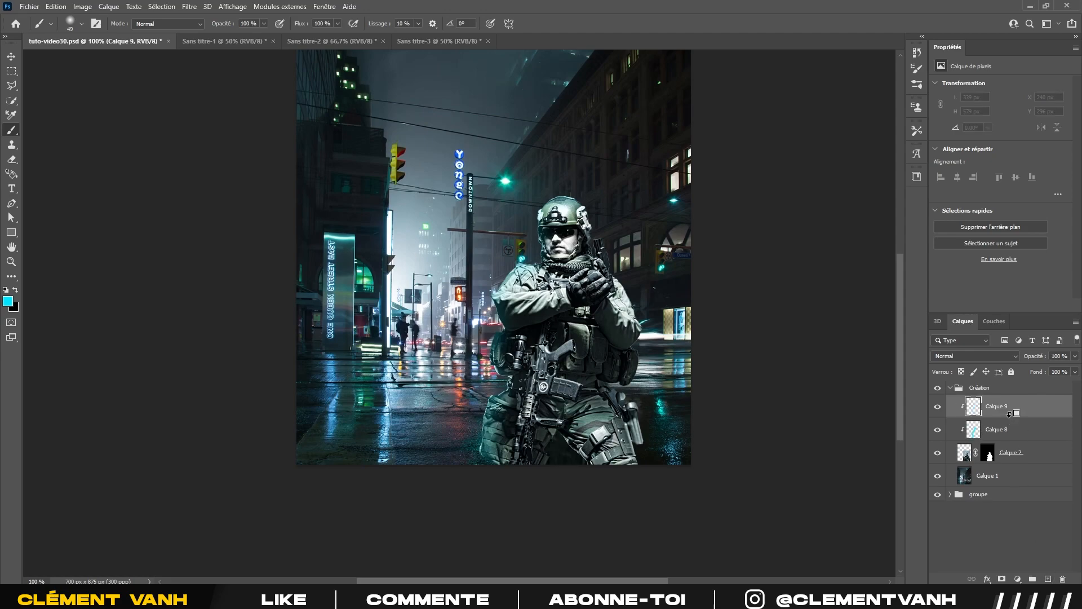
{"action": "scroll", "coordinate": [713, 361], "scroll_direction": "up", "scroll_amount": 3}
{"action": "key", "text": "ctrl+plus"}
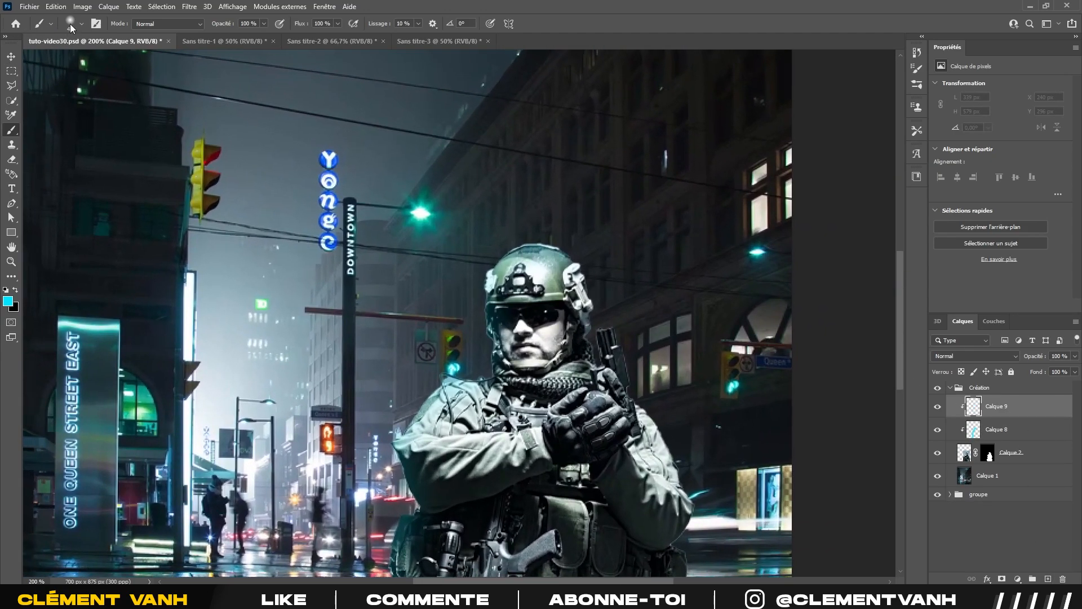
{"action": "left_click", "coordinate": [69, 24]}
{"action": "left_click", "coordinate": [71, 25]}
{"action": "left_click", "coordinate": [76, 27]}
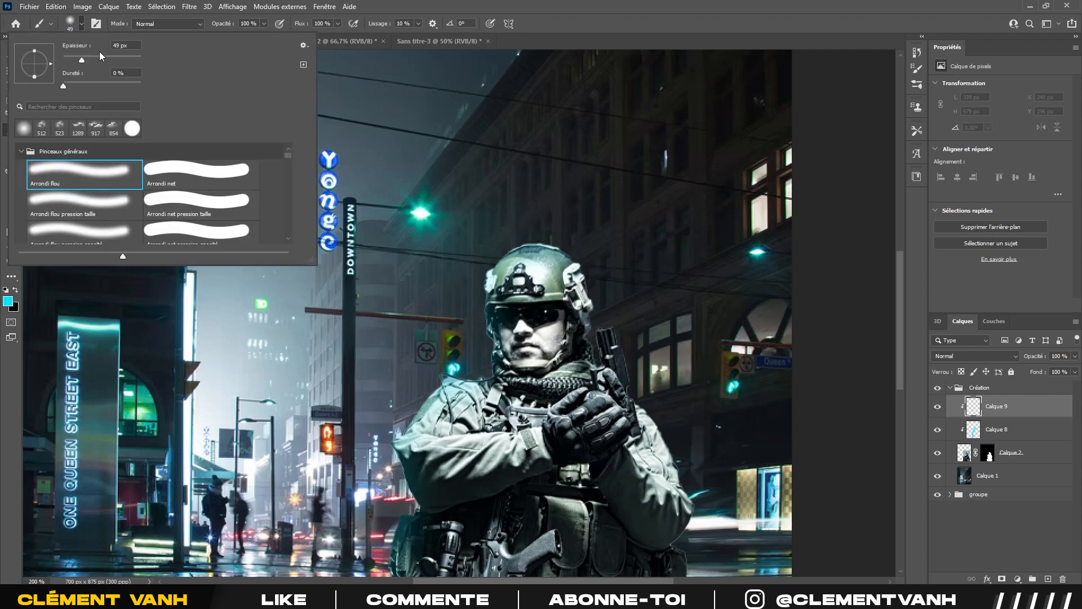
{"action": "type", "text": "30"}
{"action": "key", "text": "Return"}
- Paint a thin cyan rim light on Calque 9 along the soldier's left edge from the helmet down to the lower leg
{"action": "key", "text": "ctrl+plus"}
{"action": "mouse_move", "coordinate": [543, 218]}
{"action": "left_mouse_down"}
{"action": "mouse_move", "coordinate": [563, 188]}
{"action": "mouse_move", "coordinate": [517, 203]}
{"action": "mouse_move", "coordinate": [527, 200]}
{"action": "mouse_move", "coordinate": [476, 259]}
{"action": "mouse_move", "coordinate": [471, 327]}
{"action": "mouse_move", "coordinate": [495, 362]}
{"action": "mouse_move", "coordinate": [403, 437]}
{"action": "mouse_move", "coordinate": [535, 276]}
{"action": "mouse_move", "coordinate": [515, 272]}
{"action": "mouse_move", "coordinate": [488, 407]}
{"action": "mouse_move", "coordinate": [501, 454]}
{"action": "left_mouse_up"}
{"action": "mouse_move", "coordinate": [464, 474]}
{"action": "left_mouse_down"}
{"action": "mouse_move", "coordinate": [455, 313]}
{"action": "mouse_move", "coordinate": [459, 432]}
{"action": "left_mouse_up"}
{"action": "mouse_move", "coordinate": [459, 431]}
{"action": "left_mouse_down"}
{"action": "mouse_move", "coordinate": [437, 302]}
{"action": "mouse_move", "coordinate": [474, 315]}
{"action": "mouse_move", "coordinate": [476, 341]}
{"action": "mouse_move", "coordinate": [462, 335]}
{"action": "mouse_move", "coordinate": [430, 358]}
{"action": "mouse_move", "coordinate": [403, 442]}
{"action": "left_mouse_up"}
{"action": "mouse_move", "coordinate": [382, 412]}
{"action": "left_mouse_down"}
{"action": "mouse_move", "coordinate": [388, 328]}
{"action": "mouse_move", "coordinate": [404, 375]}
{"action": "mouse_move", "coordinate": [394, 415]}
{"action": "mouse_move", "coordinate": [416, 414]}
{"action": "left_mouse_up"}
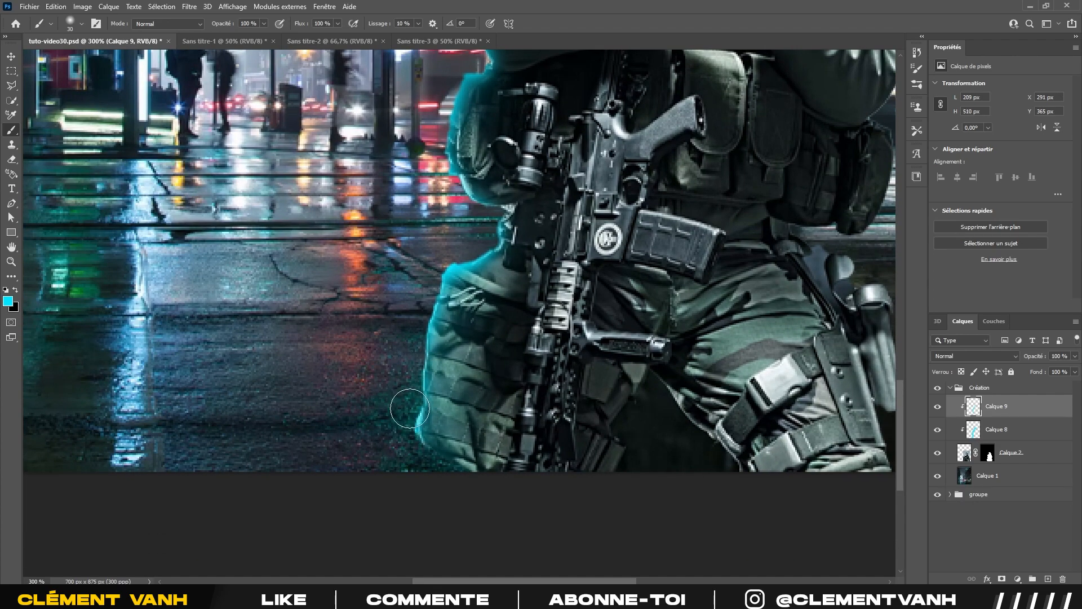
{"action": "key", "text": "ctrl+1"}
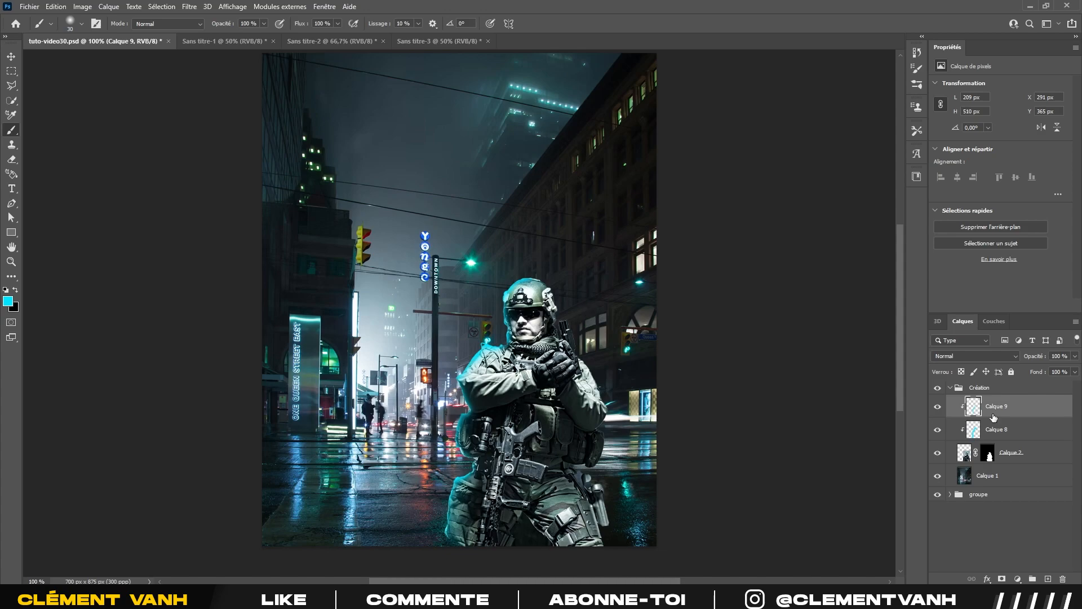
{"action": "key", "text": "ctrl+plus"}
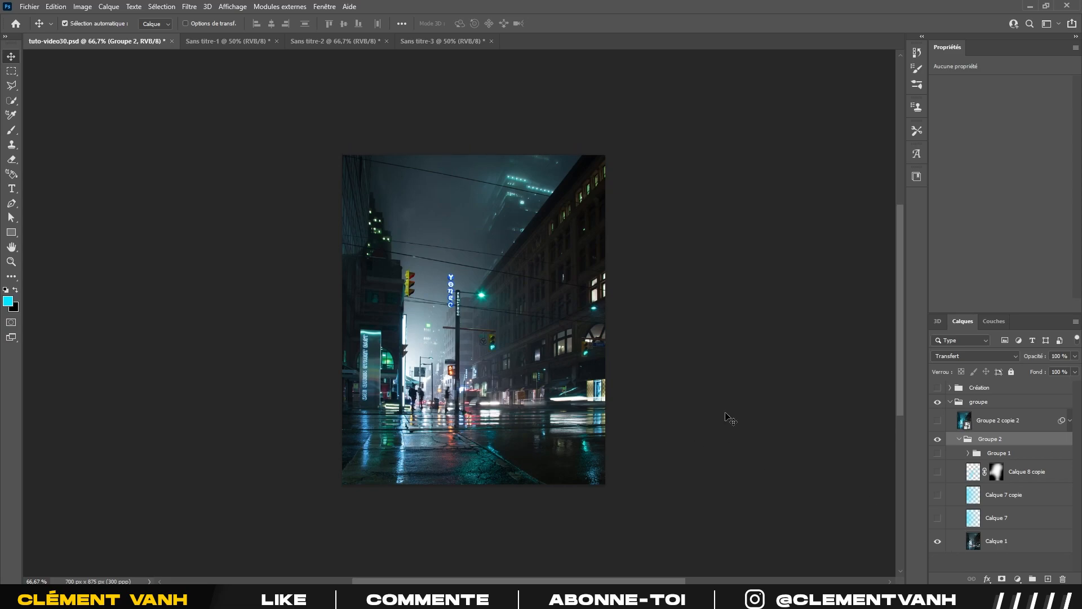
- Show the cyan light layers Calque 7 and Calque 7 copie over the night street
{"action": "key", "text": "ctrl+1"}
{"action": "scroll", "coordinate": [647, 397], "scroll_direction": "down", "scroll_amount": 1}
{"action": "left_click", "coordinate": [937, 517]}
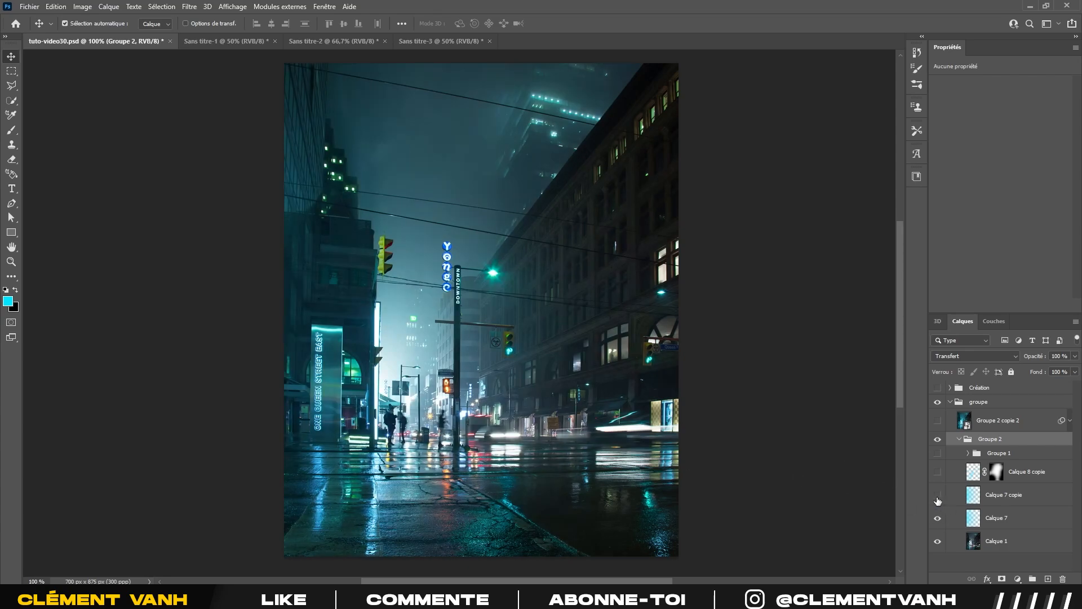
{"action": "left_click", "coordinate": [937, 495]}
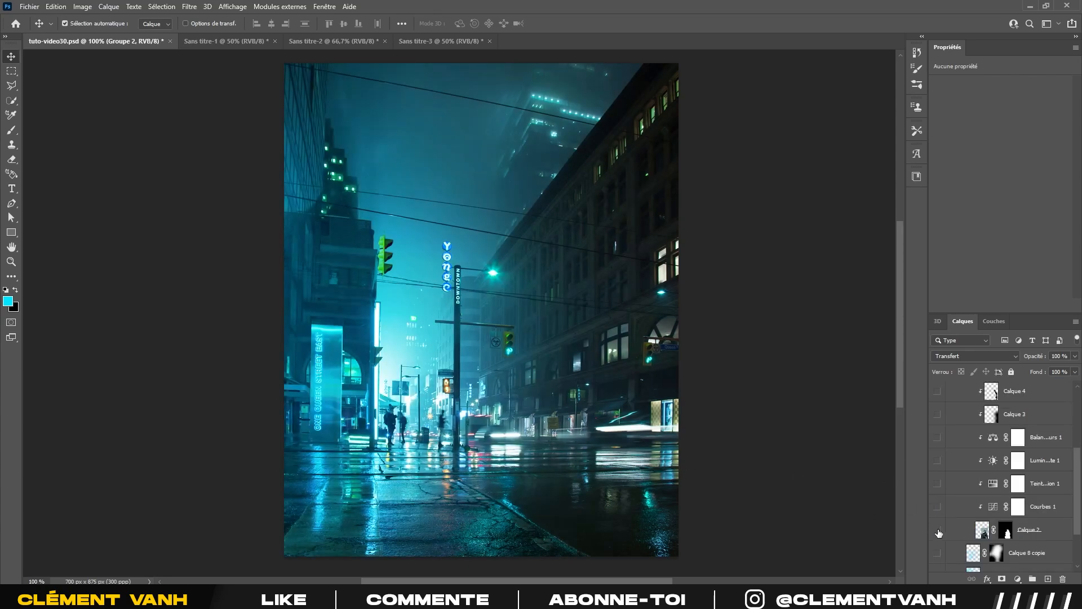
- Show the soldier layer Calque 2 and its clipped curves, hue, brightness and colour balance adjustments
{"action": "left_click", "coordinate": [938, 530]}
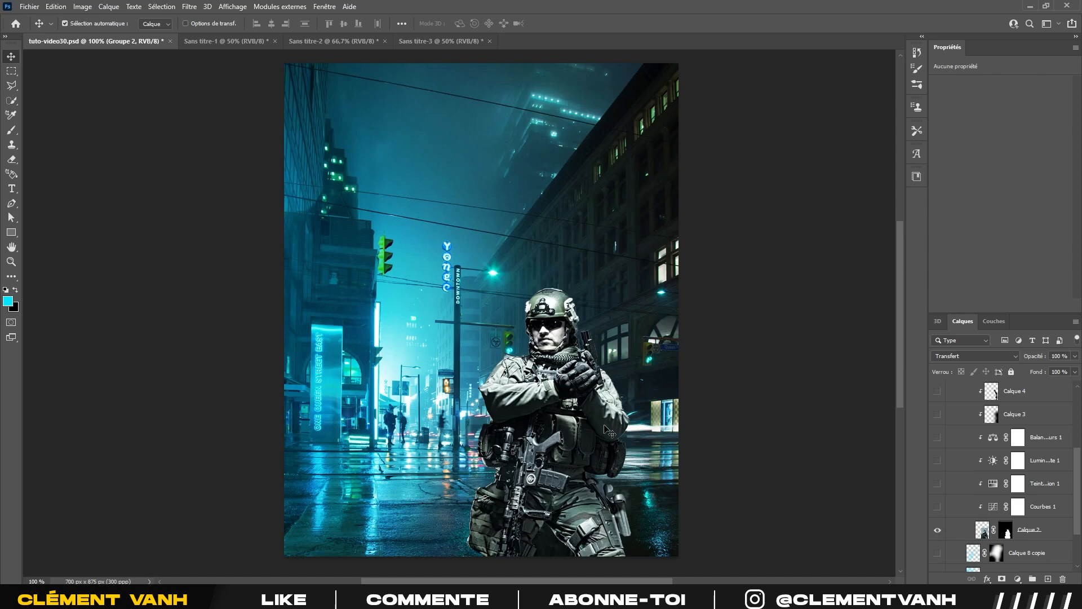
{"action": "left_click_drag", "start_coordinate": [939, 507], "coordinate": [937, 470]}
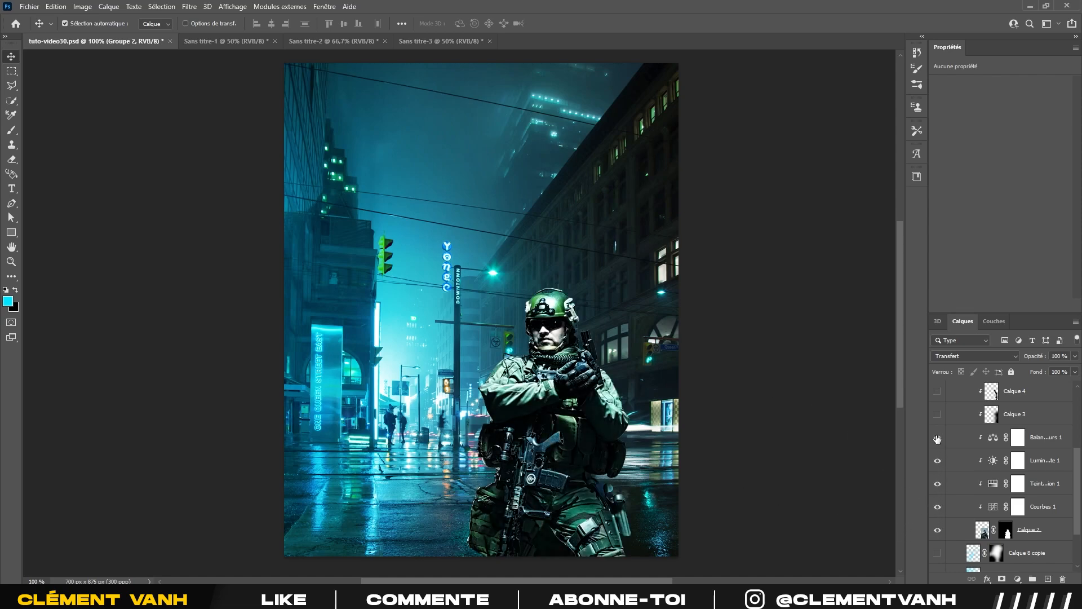
- Show the clipped layers Calque 5 and Calque 6 and inspect the rim light on the soldier up close
{"action": "scroll", "coordinate": [958, 462], "scroll_direction": "up", "scroll_amount": 2}
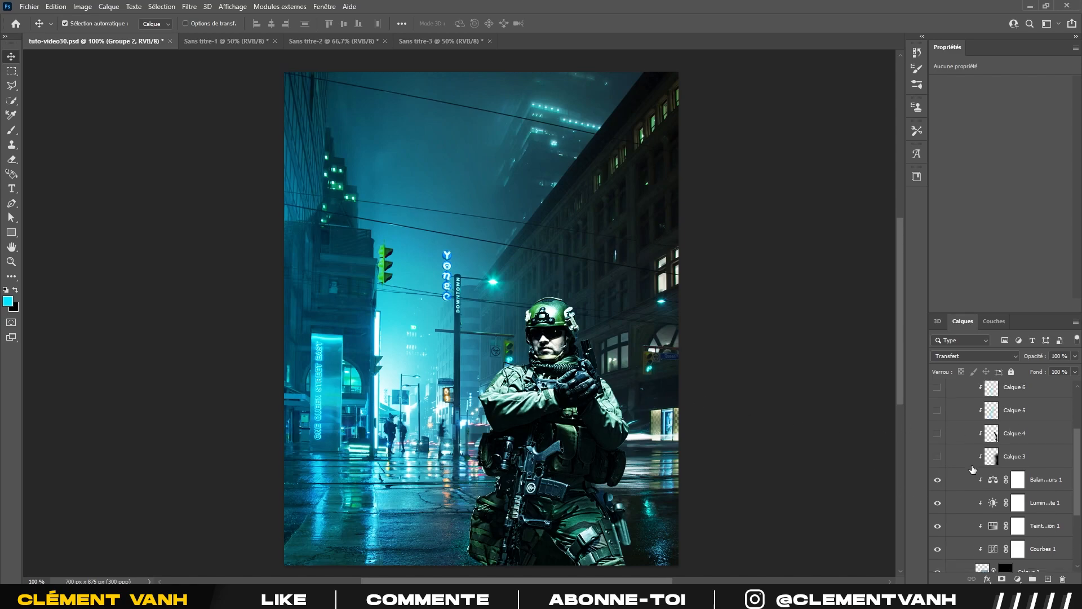
{"action": "scroll", "coordinate": [951, 431], "scroll_direction": "up", "scroll_amount": 1}
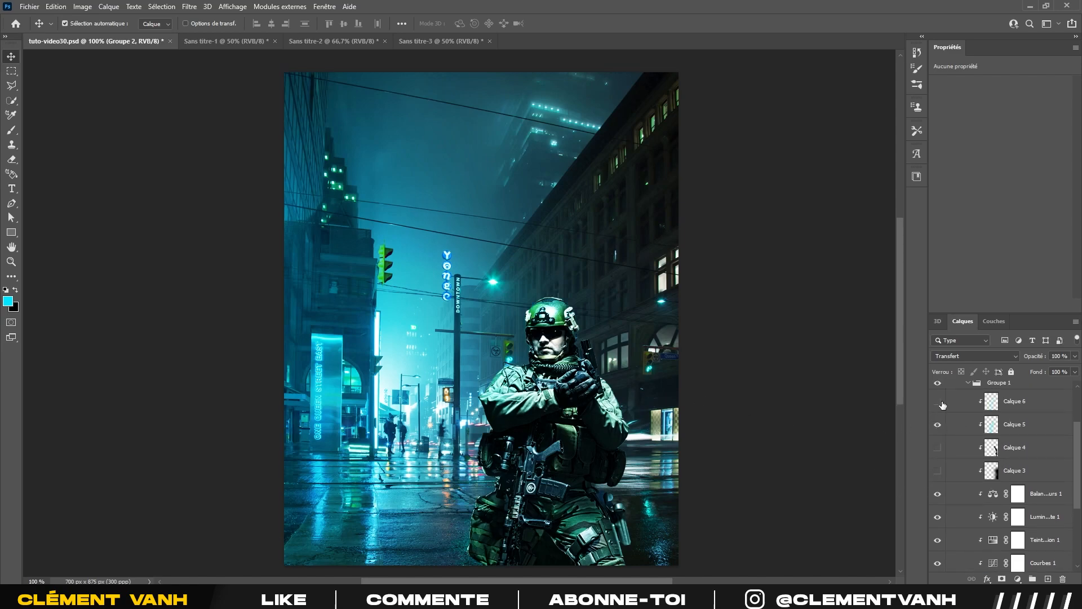
{"action": "key", "text": "ctrl+plus"}
{"action": "key", "text": "ctrl+minus"}
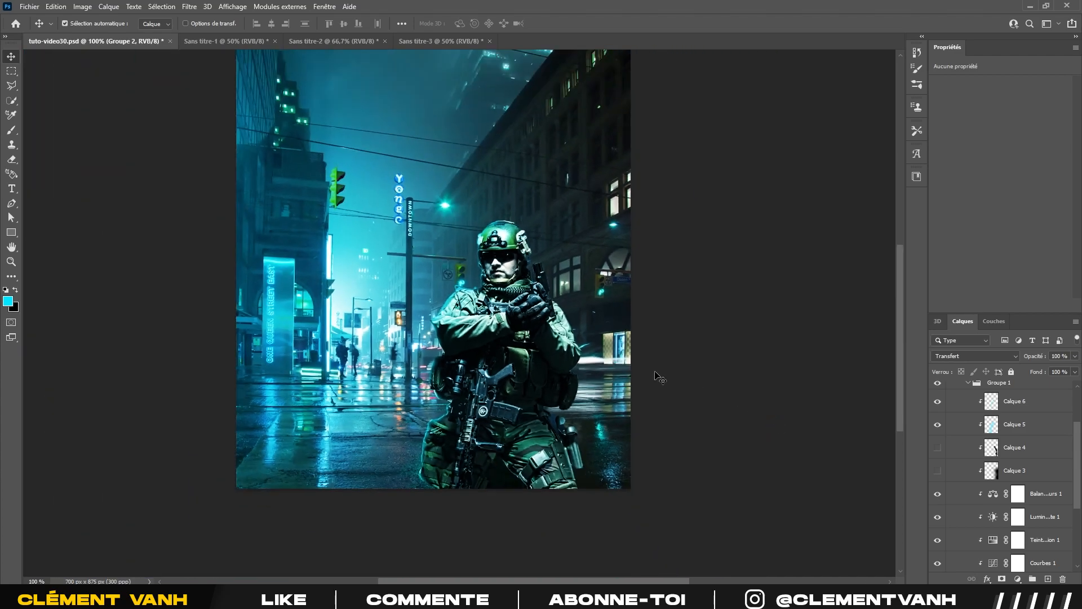
{"action": "scroll", "coordinate": [616, 379], "scroll_direction": "up", "scroll_amount": 1}
{"action": "scroll", "coordinate": [586, 389], "scroll_direction": "up", "scroll_amount": 3}
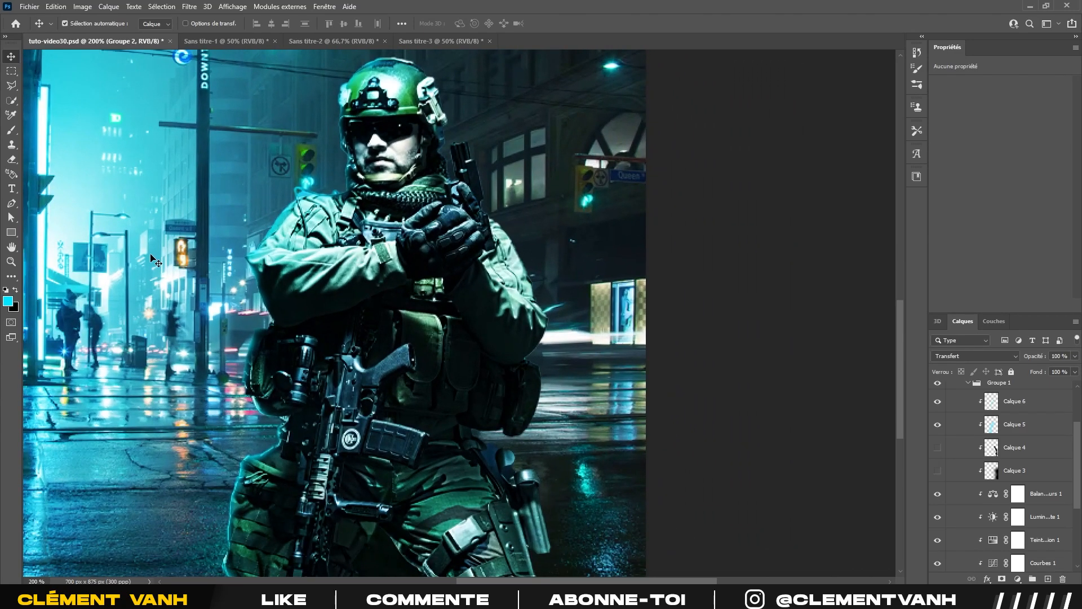
- Show the clipped shadow layers Calque 3 and Calque 4 on the soldier and review the whole composition
{"action": "left_click", "coordinate": [938, 448]}
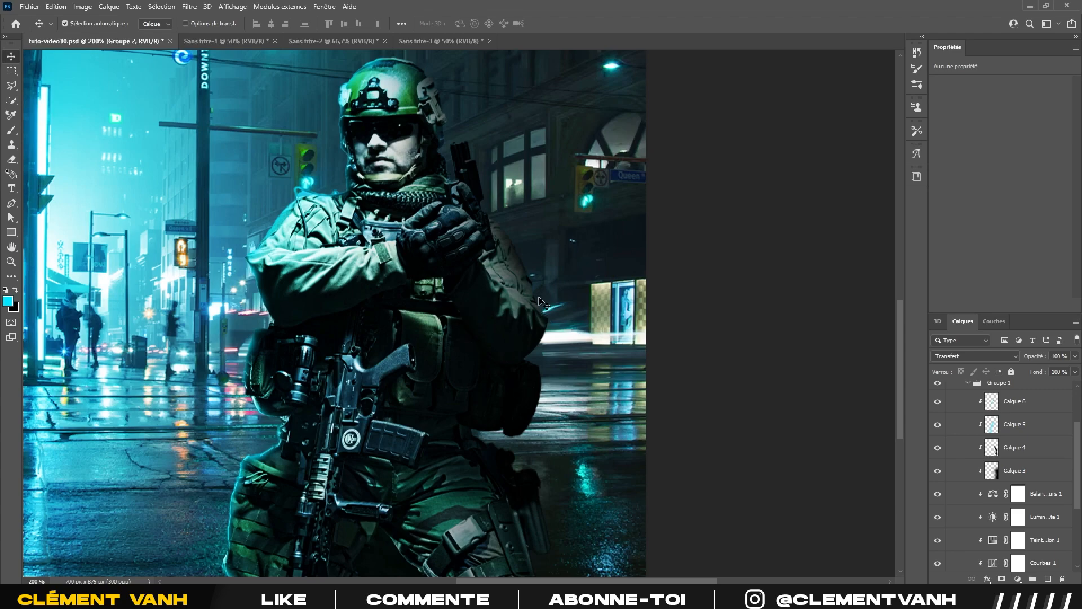
{"action": "key", "text": "ctrl+minus"}
{"action": "key", "text": "ctrl+minus"}
{"action": "scroll", "coordinate": [545, 303], "scroll_direction": "up", "scroll_amount": 1}
{"action": "key", "text": "ctrl+plus"}
{"action": "left_click_drag", "start_coordinate": [449, 326], "coordinate": [561, 361]}
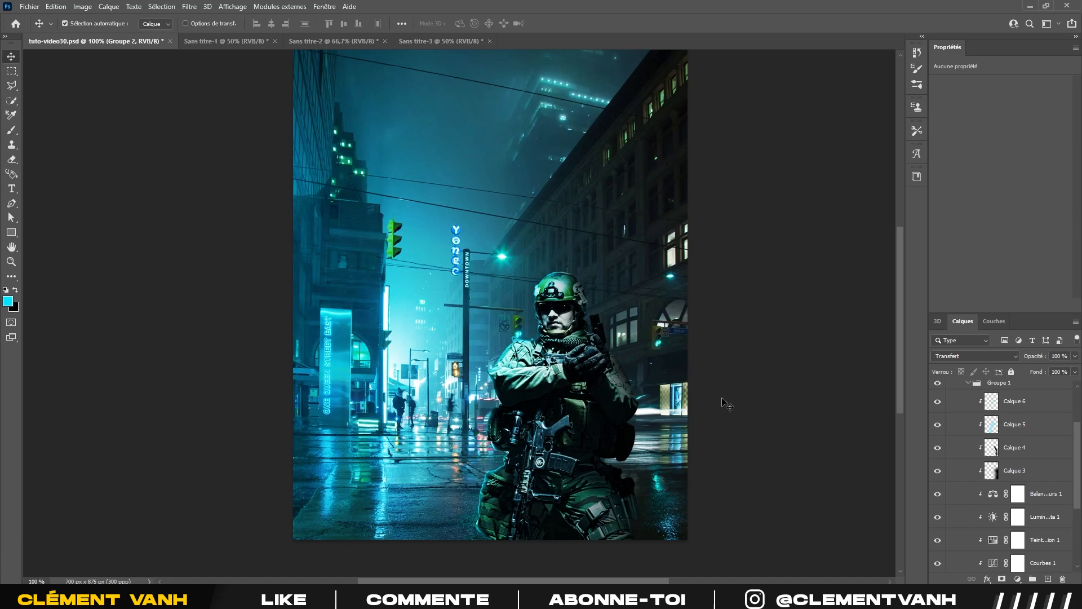
{"action": "scroll", "coordinate": [723, 400], "scroll_direction": "up", "scroll_amount": 1}
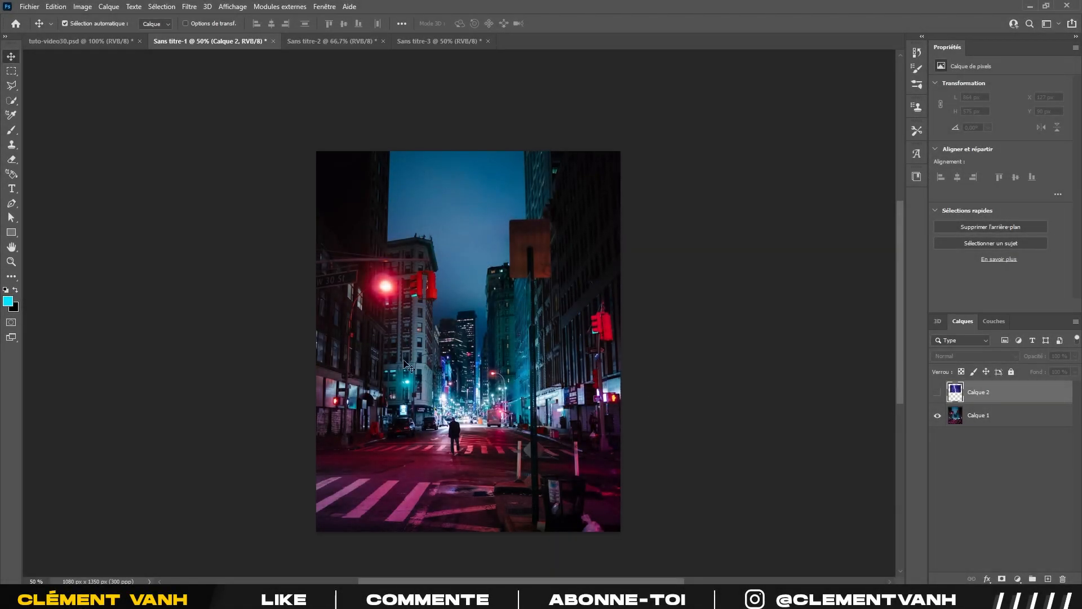
- Show the lightning layer Calque 2 in Sans titre-1 and set its blend mode to Densité linéaire - (Ajout)
{"action": "left_click", "coordinate": [936, 393]}
{"action": "left_click_drag", "start_coordinate": [535, 296], "coordinate": [653, 347]}
{"action": "left_click_drag", "start_coordinate": [498, 386], "coordinate": [516, 226]}
{"action": "left_click_drag", "start_coordinate": [361, 161], "coordinate": [356, 160]}
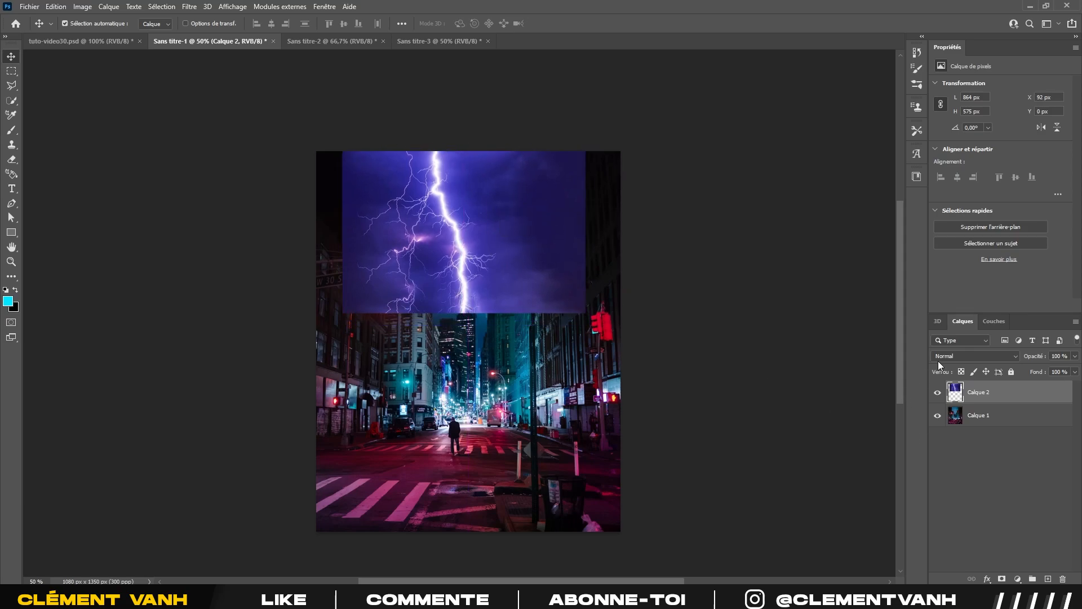
{"action": "left_click", "coordinate": [948, 357]}
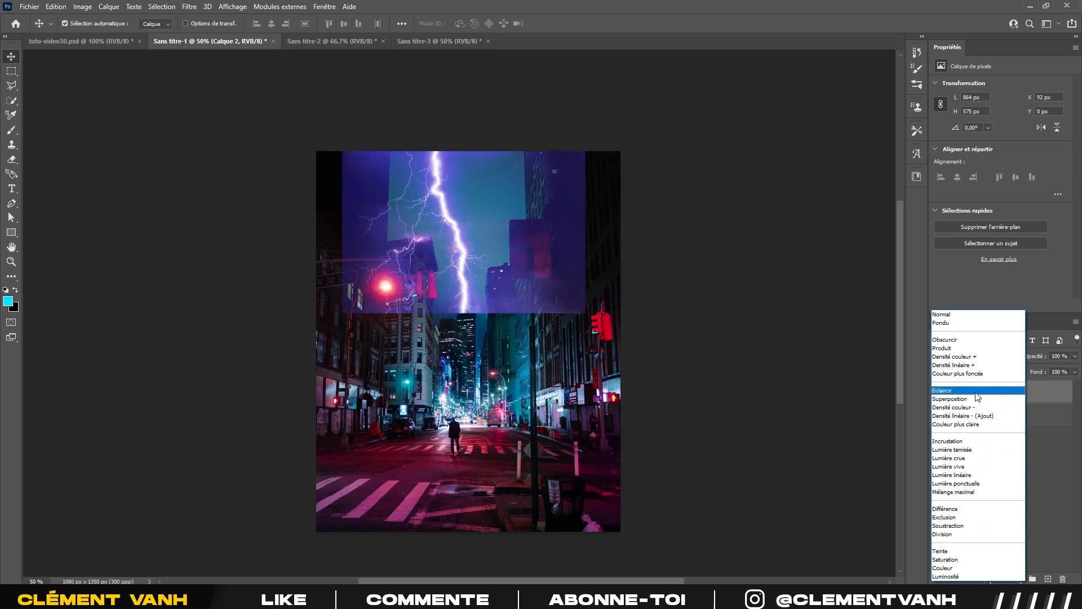
{"action": "left_click", "coordinate": [981, 420]}
{"action": "left_click", "coordinate": [1008, 472]}
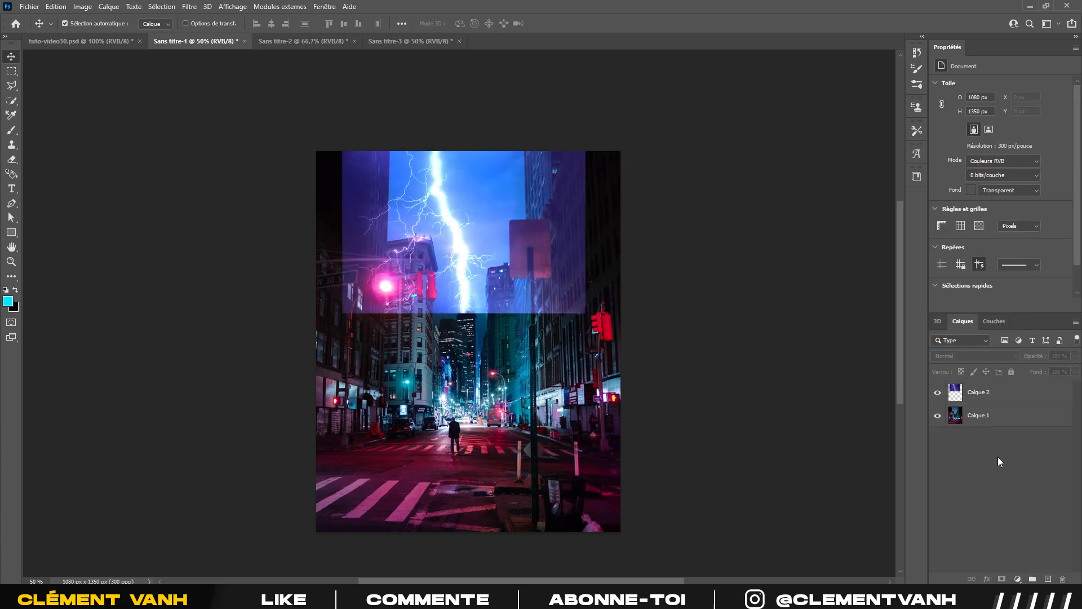
- Scale the lightning layer to 134.40 % with Free Transform so it spans the street's width
{"action": "key", "text": "ctrl+plus"}
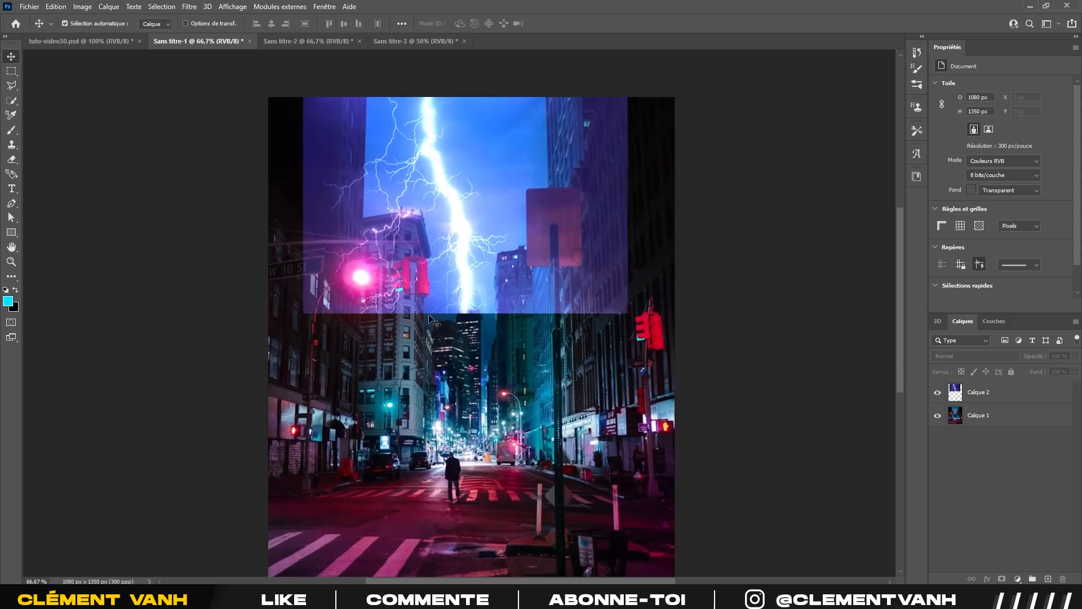
{"action": "left_click", "coordinate": [1004, 403]}
{"action": "key", "text": "ctrl+t"}
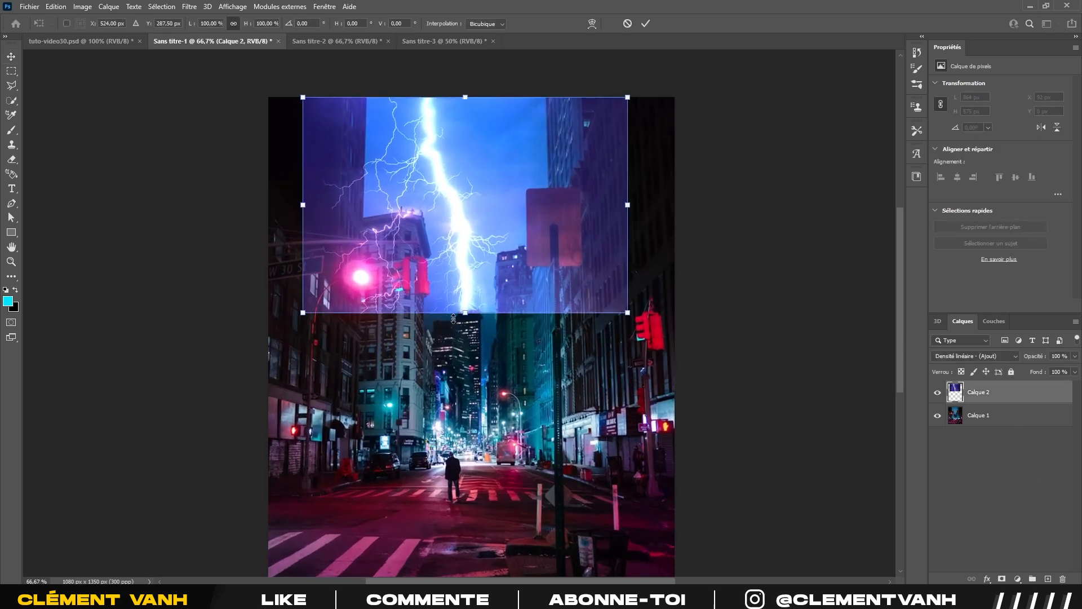
{"action": "left_click_drag", "start_coordinate": [466, 315], "coordinate": [496, 388]}
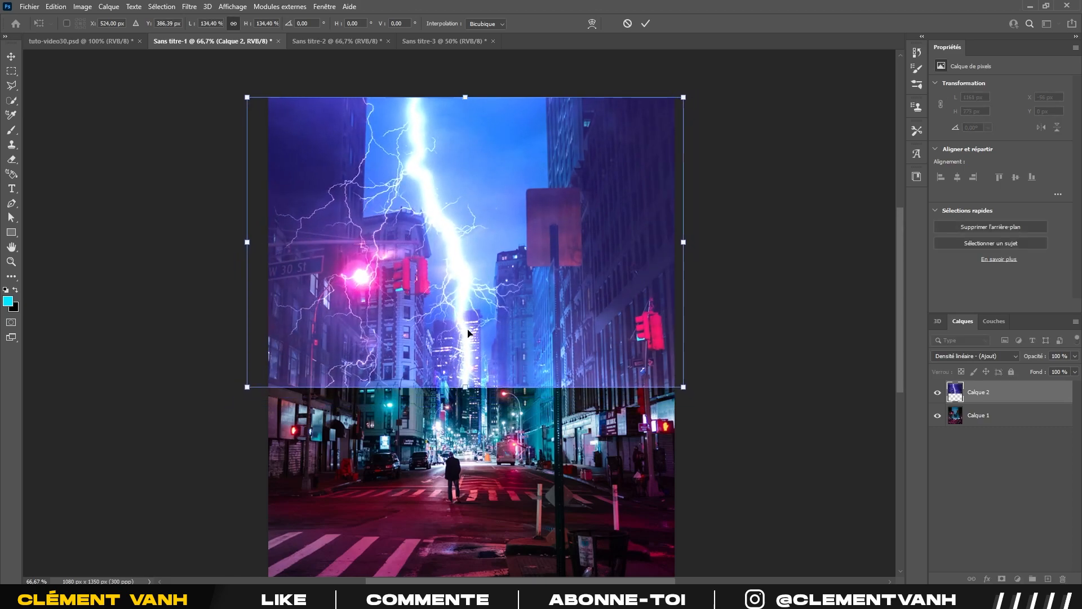
{"action": "left_click", "coordinate": [645, 23]}
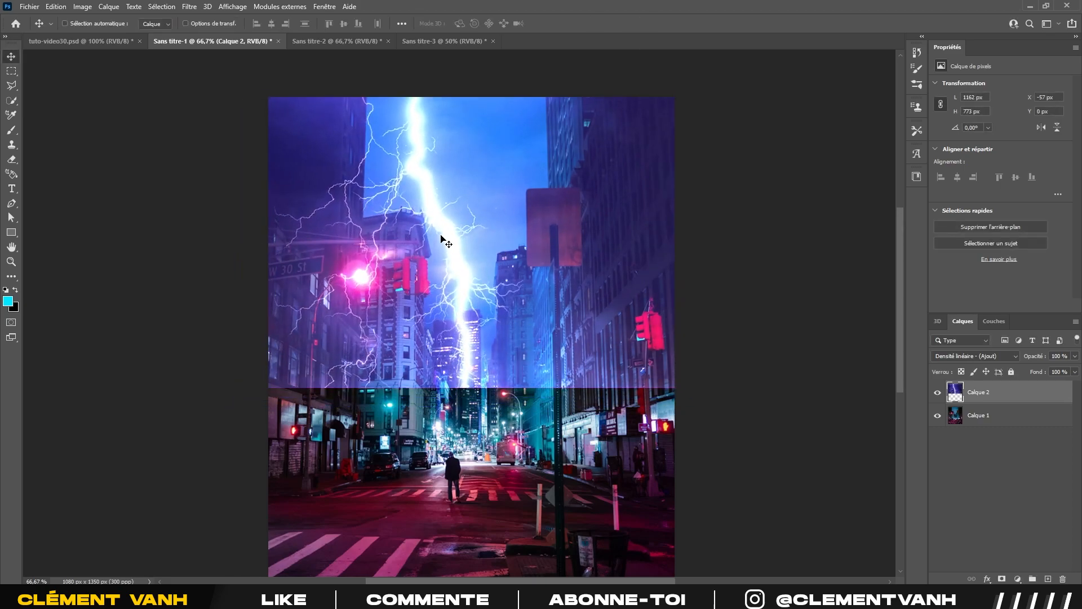
- Move the lightning layer to the right so its X position is 28 px
{"action": "key", "text": "ctrl+t"}
{"action": "left_click", "coordinate": [627, 23]}
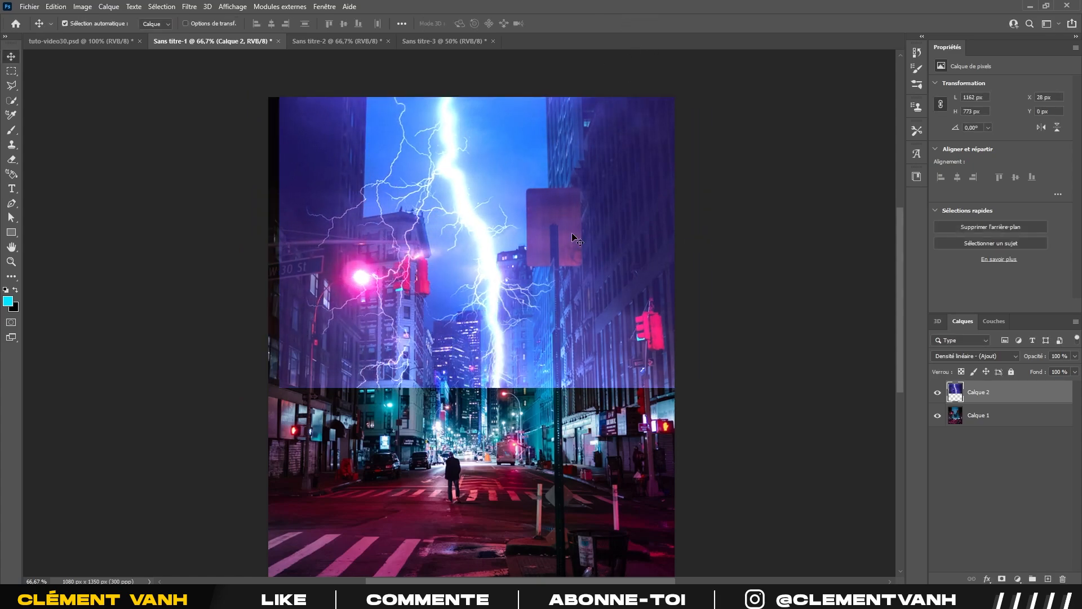
{"action": "left_click_drag", "start_coordinate": [573, 207], "coordinate": [611, 212]}
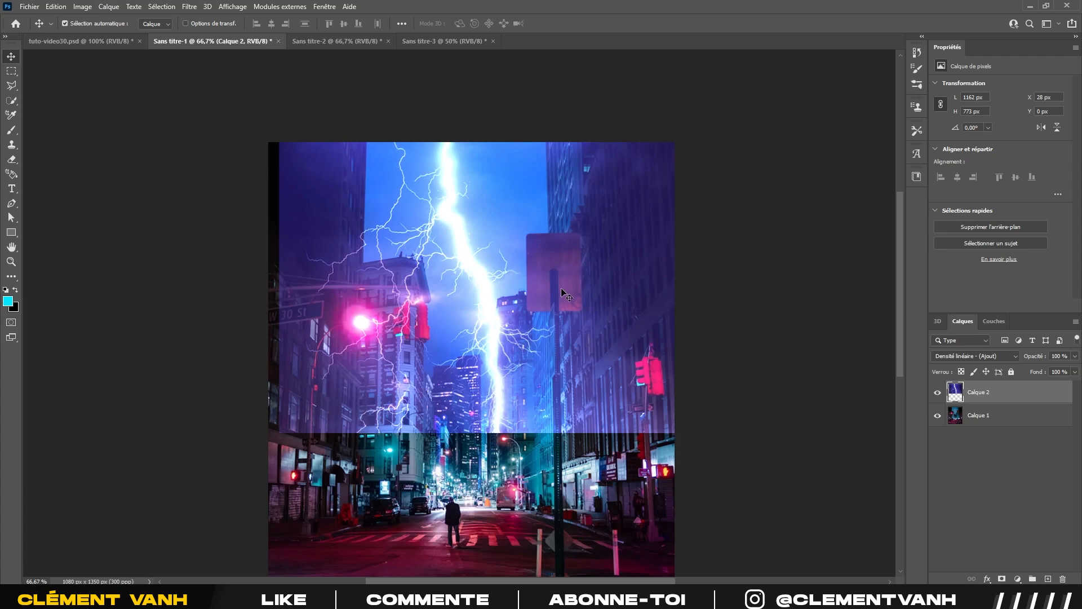
{"action": "scroll", "coordinate": [562, 290], "scroll_direction": "up", "scroll_amount": 2}
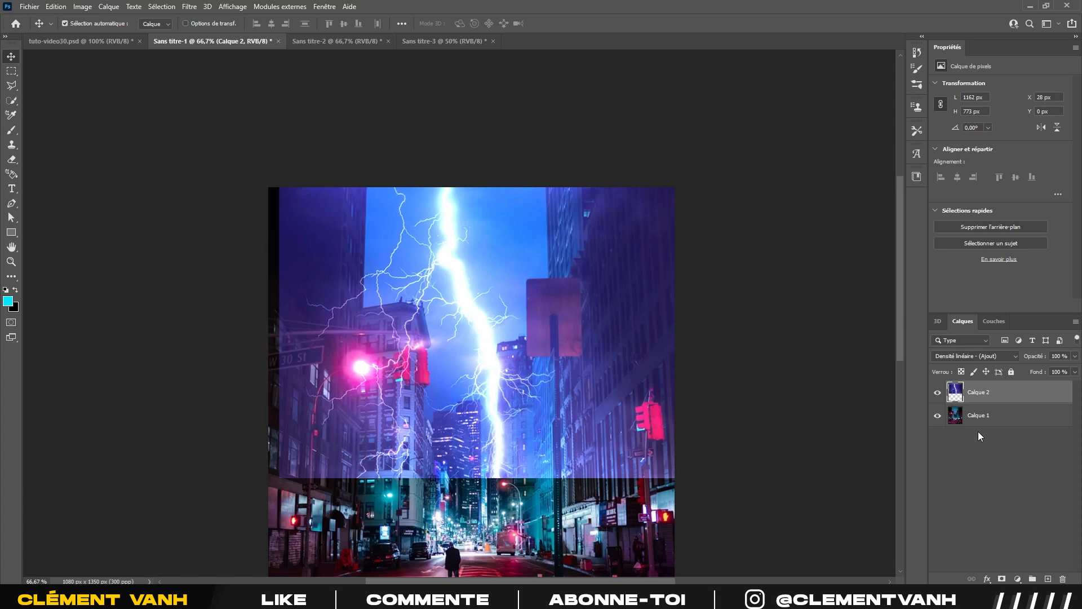
- Try masking the lightning off the right-hand buildings with a soft black 170 px brush, and delete the layer mask
{"action": "left_click", "coordinate": [11, 203]}
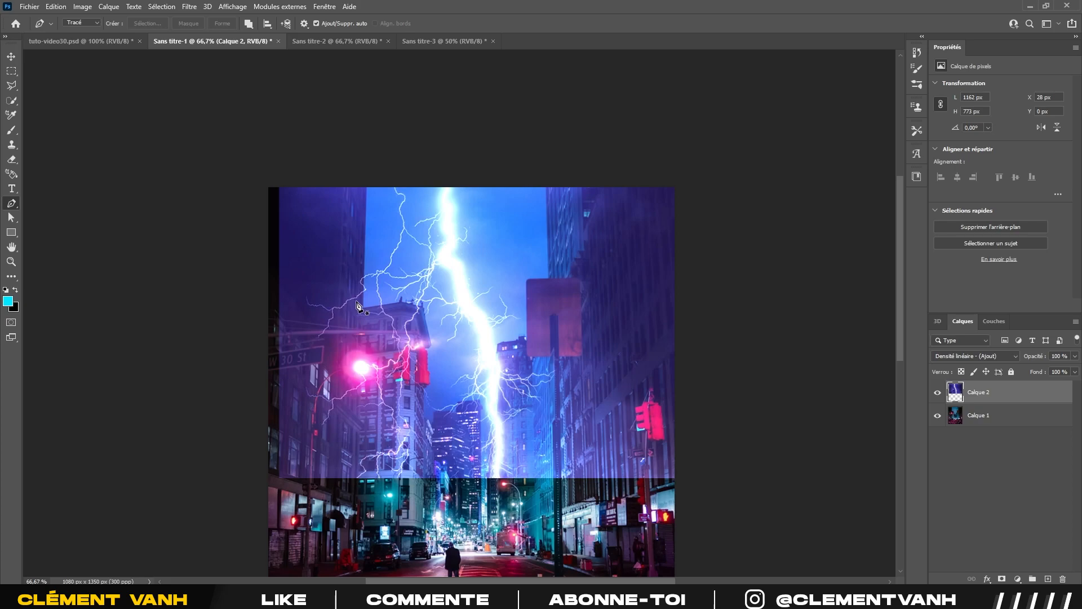
{"action": "key", "text": "v"}
{"action": "left_click", "coordinate": [1001, 578]}
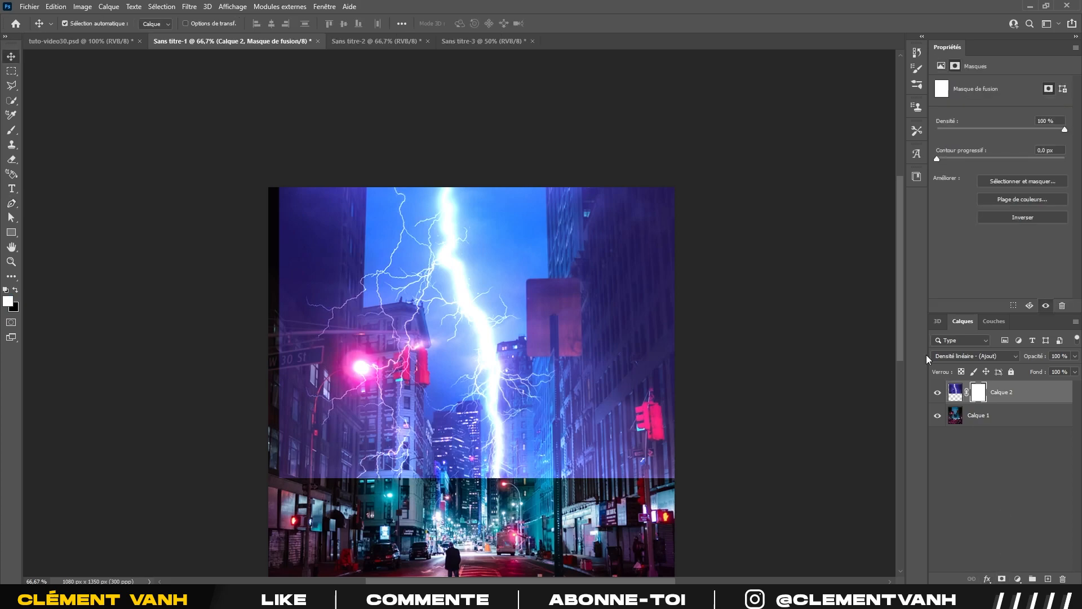
{"action": "left_click", "coordinate": [12, 130]}
{"action": "left_click", "coordinate": [71, 26]}
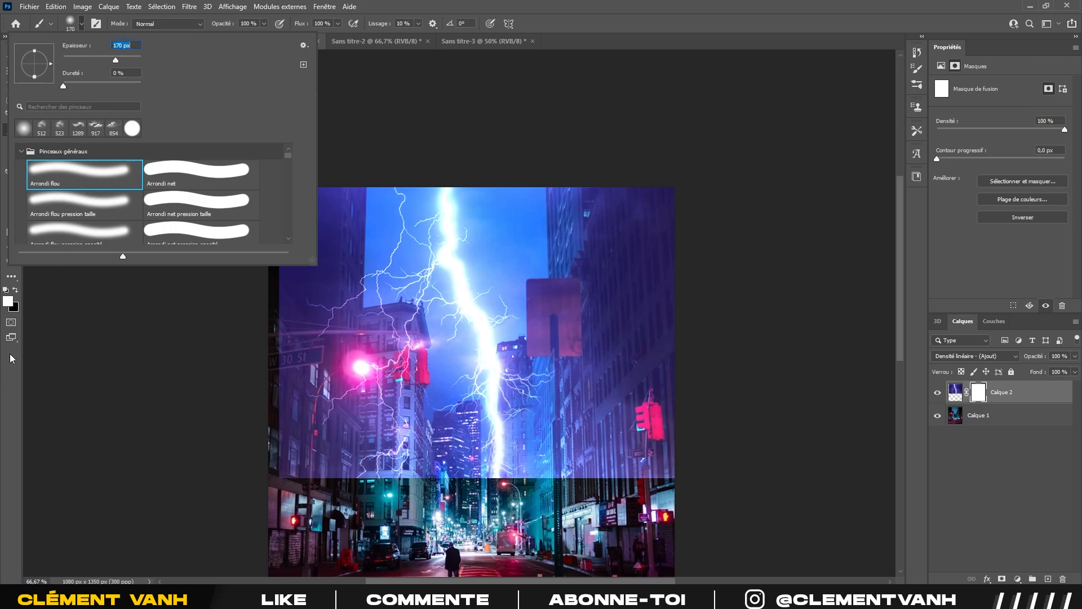
{"action": "left_click", "coordinate": [15, 290]}
{"action": "mouse_move", "coordinate": [654, 226]}
{"action": "left_mouse_down"}
{"action": "mouse_move", "coordinate": [636, 302]}
{"action": "mouse_move", "coordinate": [655, 191]}
{"action": "mouse_move", "coordinate": [628, 186]}
{"action": "mouse_move", "coordinate": [573, 230]}
{"action": "mouse_move", "coordinate": [596, 316]}
{"action": "left_mouse_up"}
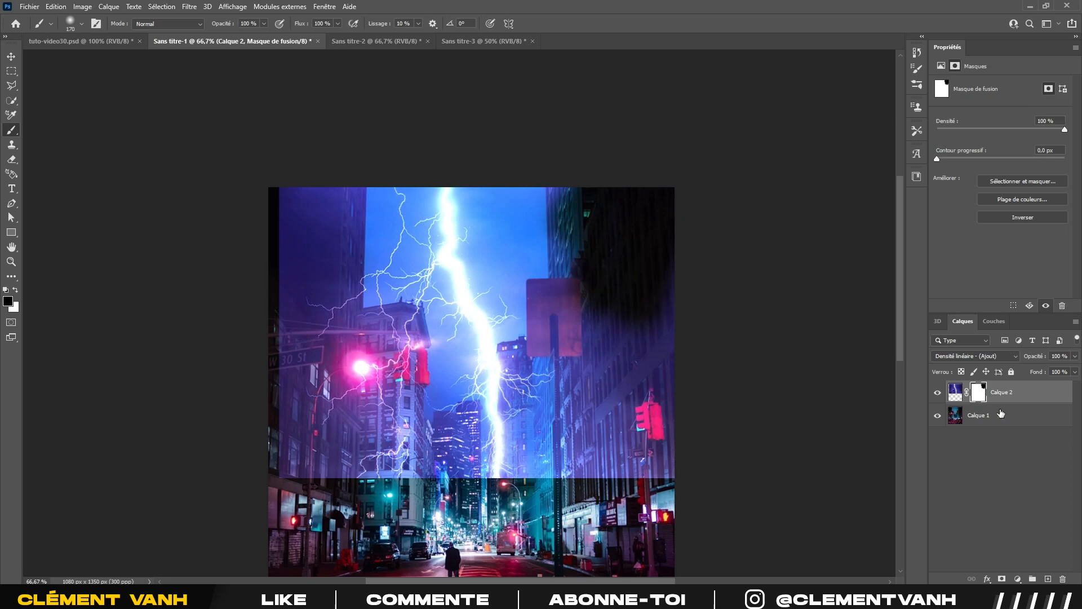
{"action": "right_click", "coordinate": [983, 395]}
{"action": "left_click", "coordinate": [987, 416]}
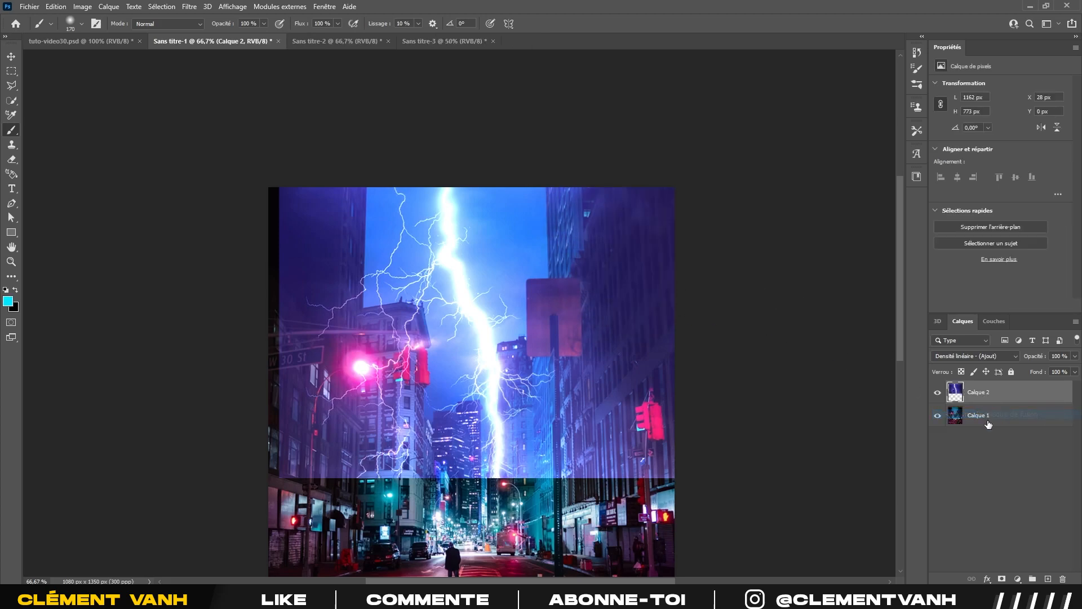
- Add an inverted black mask to the lightning layer and reveal the lightning in the sky with the white 170 px soft brush
{"action": "left_click", "coordinate": [1002, 579]}
{"action": "key", "text": "ctrl+i"}
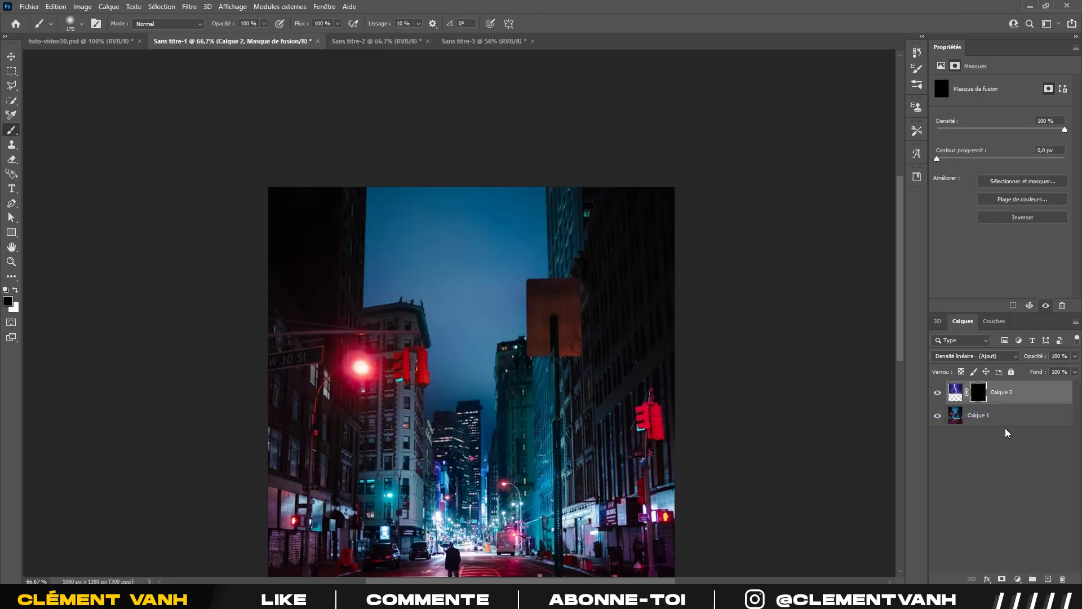
{"action": "key", "text": "x"}
{"action": "mouse_move", "coordinate": [493, 222]}
{"action": "left_mouse_down"}
{"action": "mouse_move", "coordinate": [509, 266]}
{"action": "mouse_move", "coordinate": [528, 240]}
{"action": "mouse_move", "coordinate": [524, 180]}
{"action": "mouse_move", "coordinate": [518, 194]}
{"action": "mouse_move", "coordinate": [462, 195]}
{"action": "mouse_move", "coordinate": [443, 230]}
{"action": "mouse_move", "coordinate": [433, 185]}
{"action": "mouse_move", "coordinate": [389, 200]}
{"action": "mouse_move", "coordinate": [391, 225]}
{"action": "mouse_move", "coordinate": [421, 249]}
{"action": "mouse_move", "coordinate": [459, 237]}
{"action": "mouse_move", "coordinate": [476, 315]}
{"action": "mouse_move", "coordinate": [509, 283]}
{"action": "mouse_move", "coordinate": [486, 284]}
{"action": "mouse_move", "coordinate": [490, 326]}
{"action": "mouse_move", "coordinate": [502, 326]}
{"action": "mouse_move", "coordinate": [468, 320]}
{"action": "mouse_move", "coordinate": [468, 387]}
{"action": "mouse_move", "coordinate": [452, 363]}
{"action": "mouse_move", "coordinate": [441, 284]}
{"action": "mouse_move", "coordinate": [402, 280]}
{"action": "left_mouse_up"}
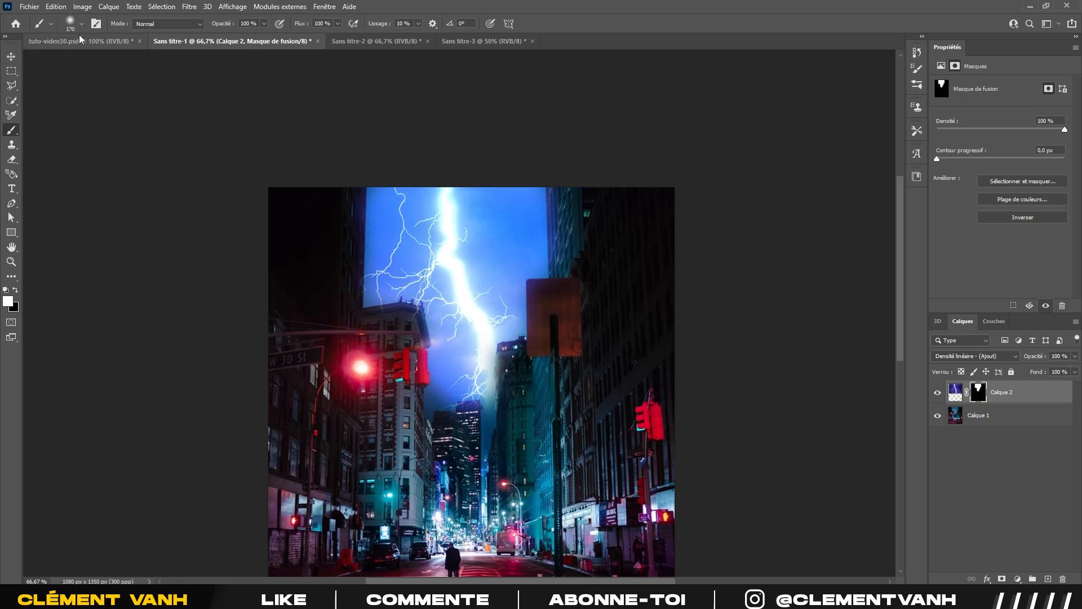
- Refine the lightning mask around the rooftops and traffic lights with a 49 px soft brush
{"action": "left_click", "coordinate": [82, 24]}
{"action": "left_click_drag", "start_coordinate": [89, 59], "coordinate": [82, 60]}
{"action": "key", "text": "Return"}
{"action": "key", "text": "ctrl+plus"}
{"action": "key", "text": "ctrl+plus"}
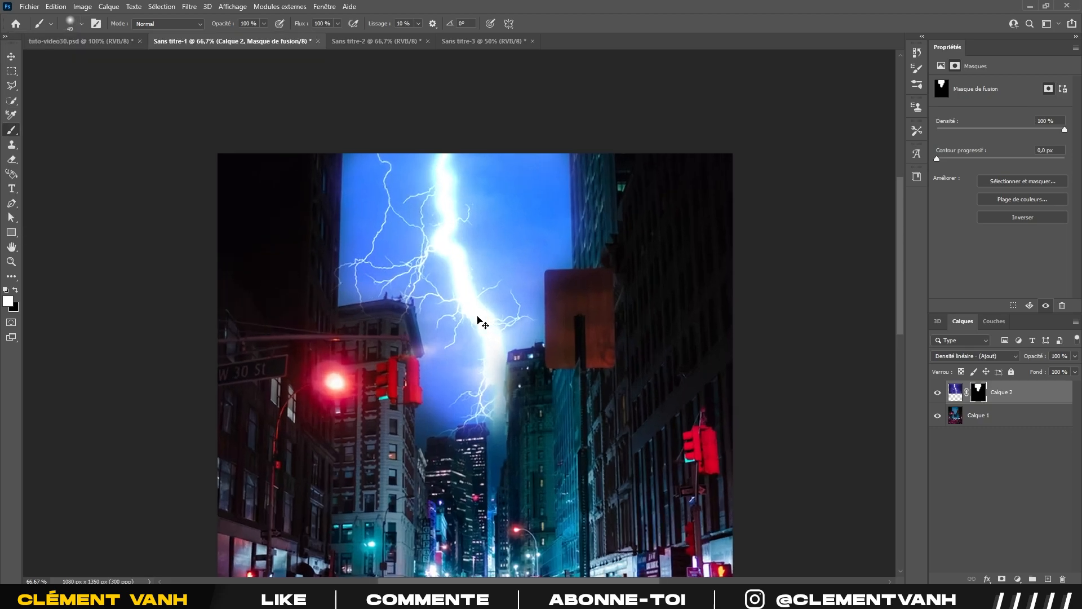
{"action": "left_click_drag", "start_coordinate": [431, 418], "coordinate": [449, 269]}
{"action": "mouse_move", "coordinate": [399, 387]}
{"action": "left_mouse_down"}
{"action": "mouse_move", "coordinate": [379, 470]}
{"action": "mouse_move", "coordinate": [390, 431]}
{"action": "mouse_move", "coordinate": [457, 432]}
{"action": "left_mouse_up"}
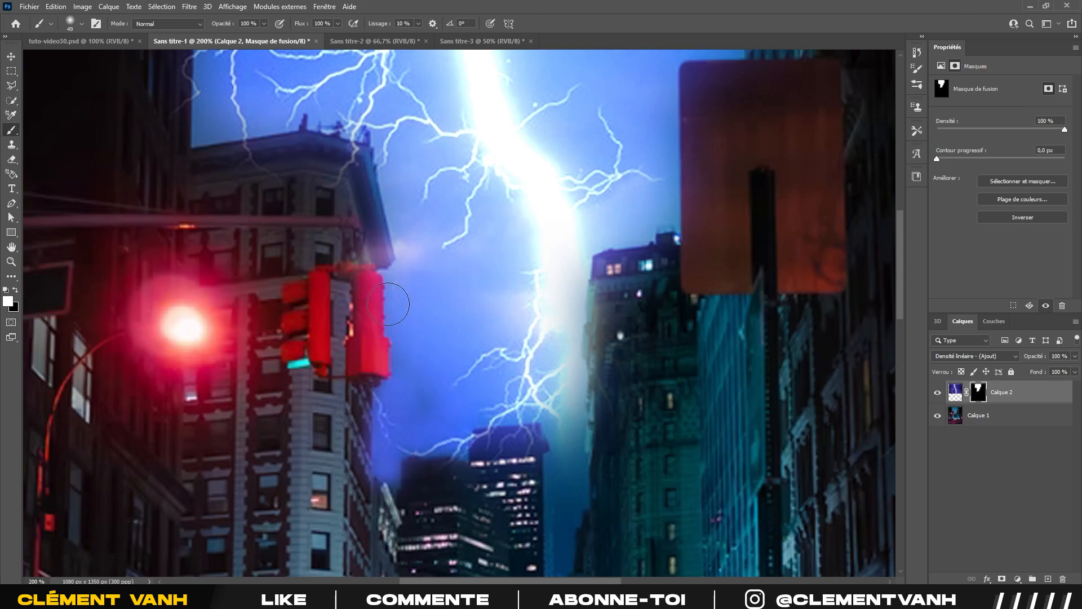
{"action": "left_click_drag", "start_coordinate": [402, 140], "coordinate": [494, 305]}
{"action": "left_click_drag", "start_coordinate": [296, 279], "coordinate": [325, 208]}
{"action": "left_click_drag", "start_coordinate": [419, 122], "coordinate": [444, 312]}
{"action": "left_click_drag", "start_coordinate": [836, 397], "coordinate": [522, 335]}
{"action": "mouse_move", "coordinate": [422, 524]}
{"action": "left_mouse_down"}
{"action": "mouse_move", "coordinate": [471, 346]}
{"action": "mouse_move", "coordinate": [548, 222]}
{"action": "left_mouse_up"}
{"action": "mouse_move", "coordinate": [479, 296]}
{"action": "left_mouse_down"}
{"action": "mouse_move", "coordinate": [499, 508]}
{"action": "mouse_move", "coordinate": [502, 353]}
{"action": "left_mouse_up"}
{"action": "key", "text": "ctrl+minus"}
{"action": "key", "text": "ctrl+minus"}
{"action": "key", "text": "ctrl+minus"}
{"action": "scroll", "coordinate": [497, 219], "scroll_direction": "up", "scroll_amount": 1}
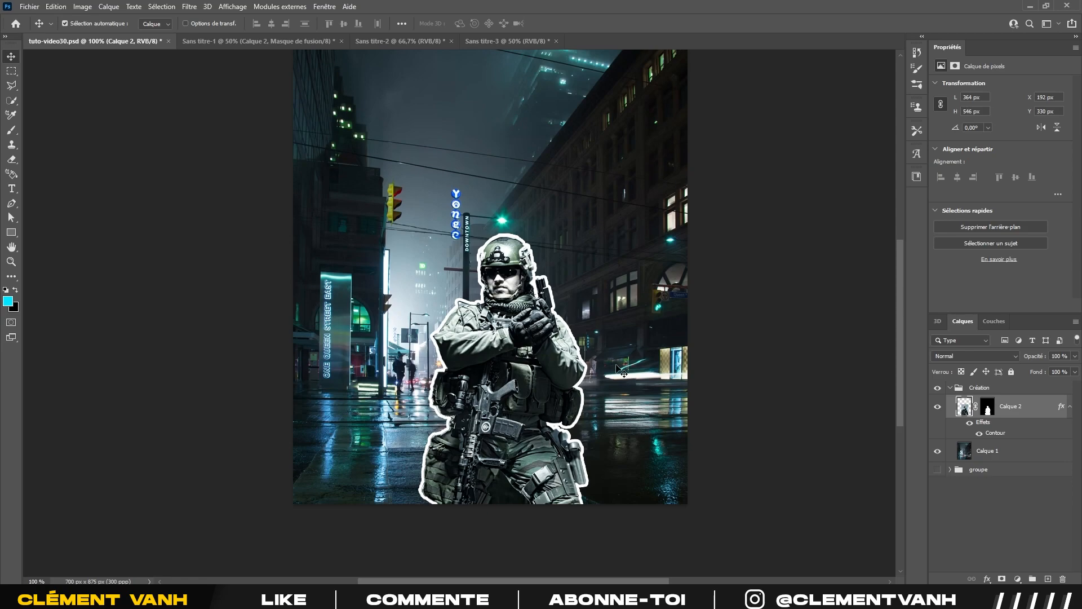
- Add a Contour layer style to the soldier layer, white, outside position, with a size of 10 px
{"action": "right_click", "coordinate": [1038, 405]}
{"action": "left_click", "coordinate": [879, 390]}
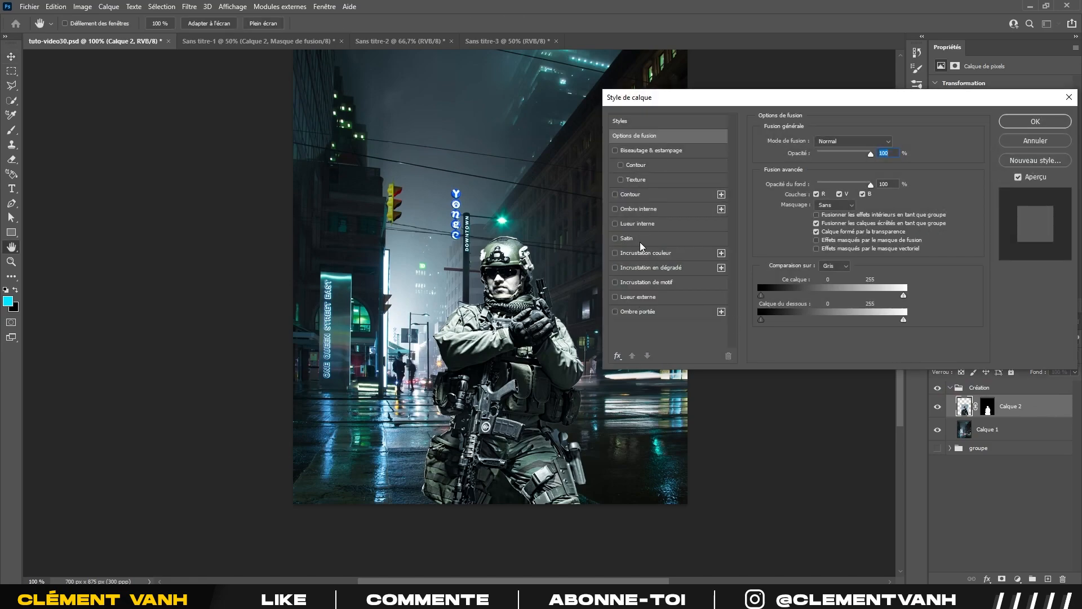
{"action": "left_click", "coordinate": [630, 193]}
{"action": "left_click", "coordinate": [804, 224]}
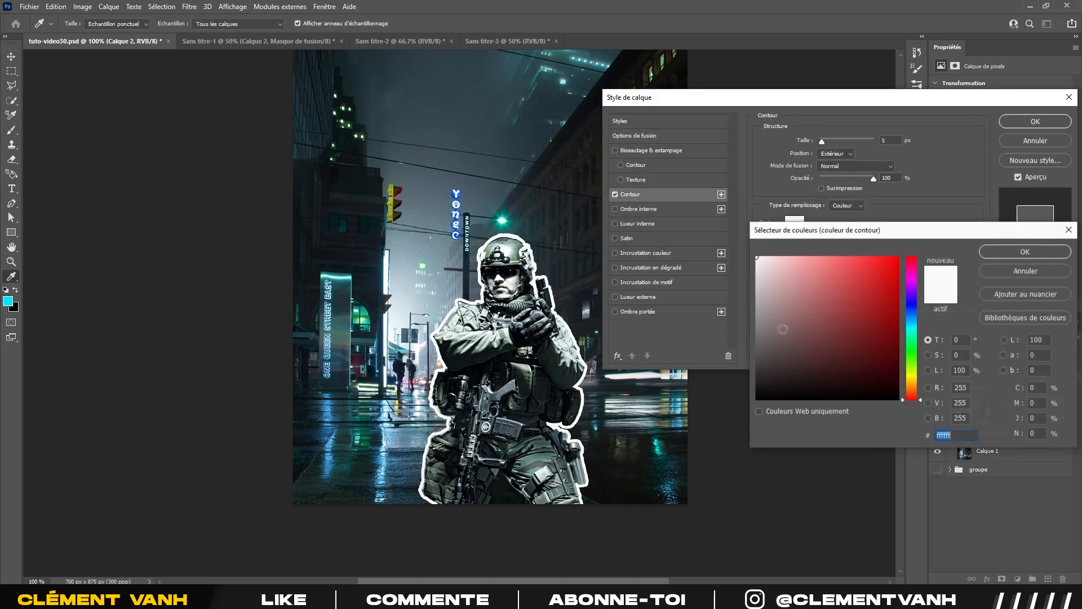
{"action": "left_click", "coordinate": [1025, 252]}
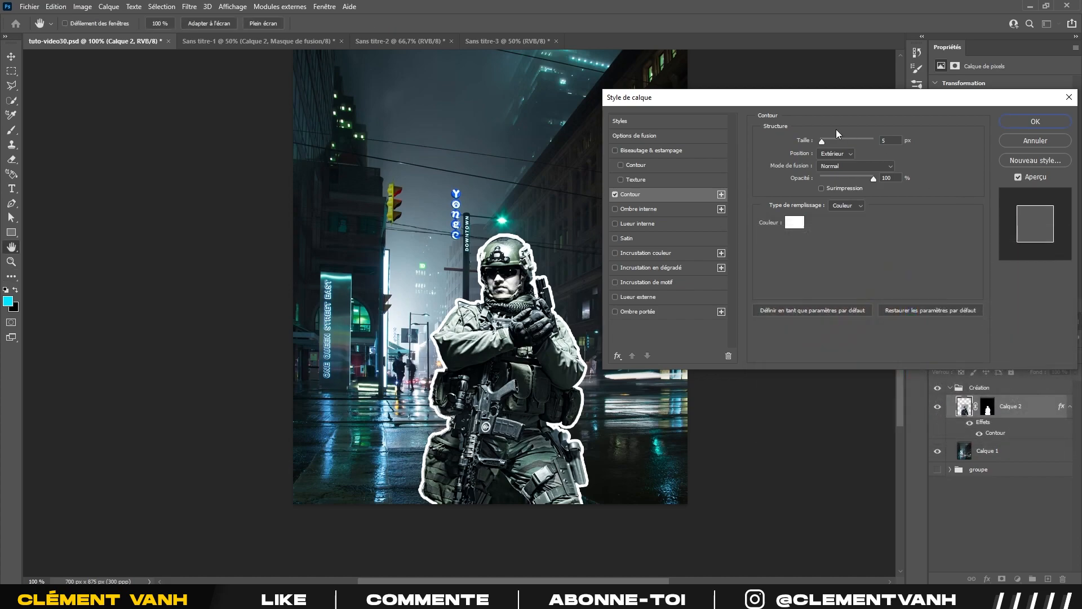
{"action": "mouse_move", "coordinate": [823, 141]}
{"action": "left_mouse_down"}
{"action": "mouse_move", "coordinate": [835, 140]}
{"action": "mouse_move", "coordinate": [827, 141]}
{"action": "left_mouse_up"}
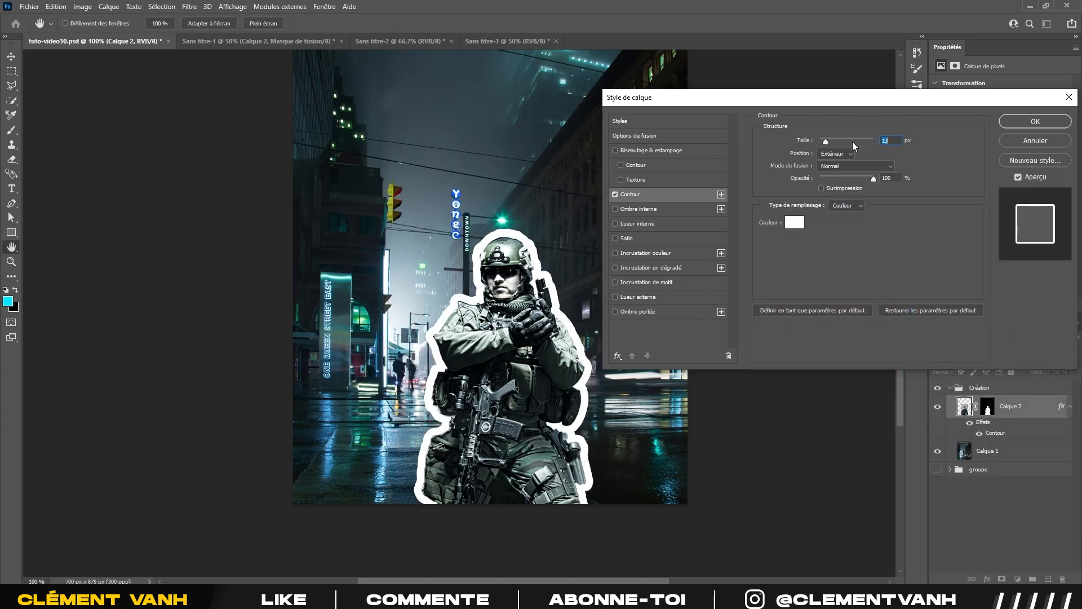
{"action": "type", "text": "10"}
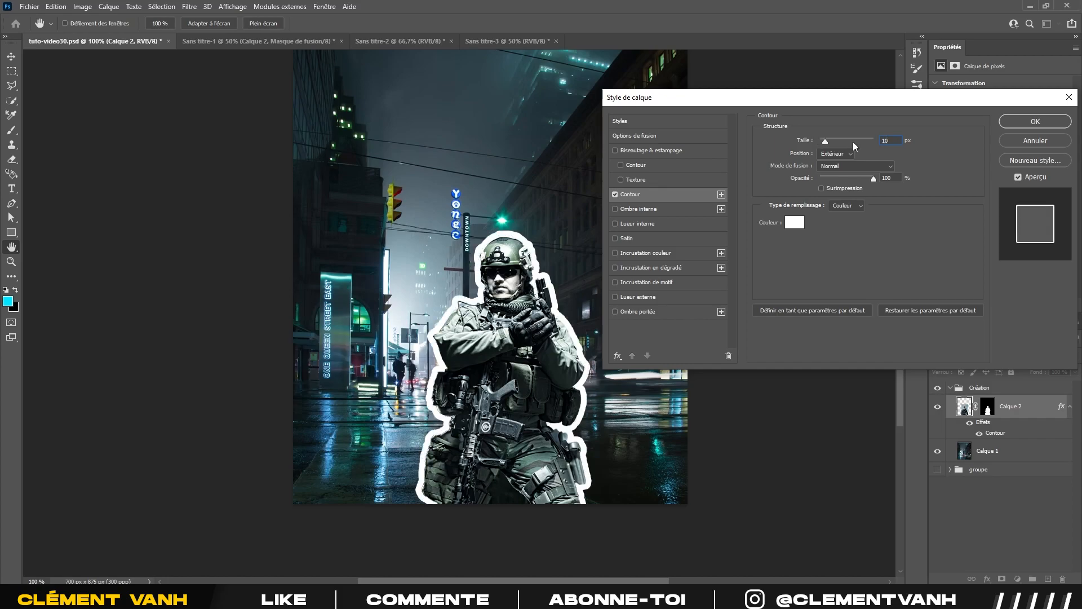
{"action": "left_click", "coordinate": [1056, 123]}
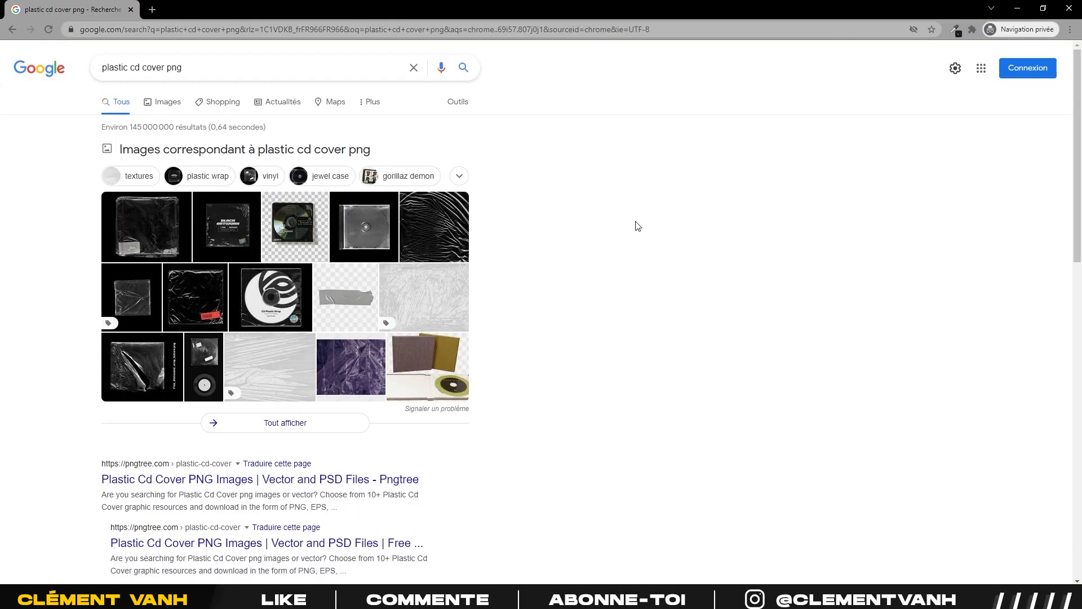
- In the browser, show the image results for "plastic cd cover png" and open the black plastic wrap with the red barcode label
{"action": "left_click", "coordinate": [153, 106]}
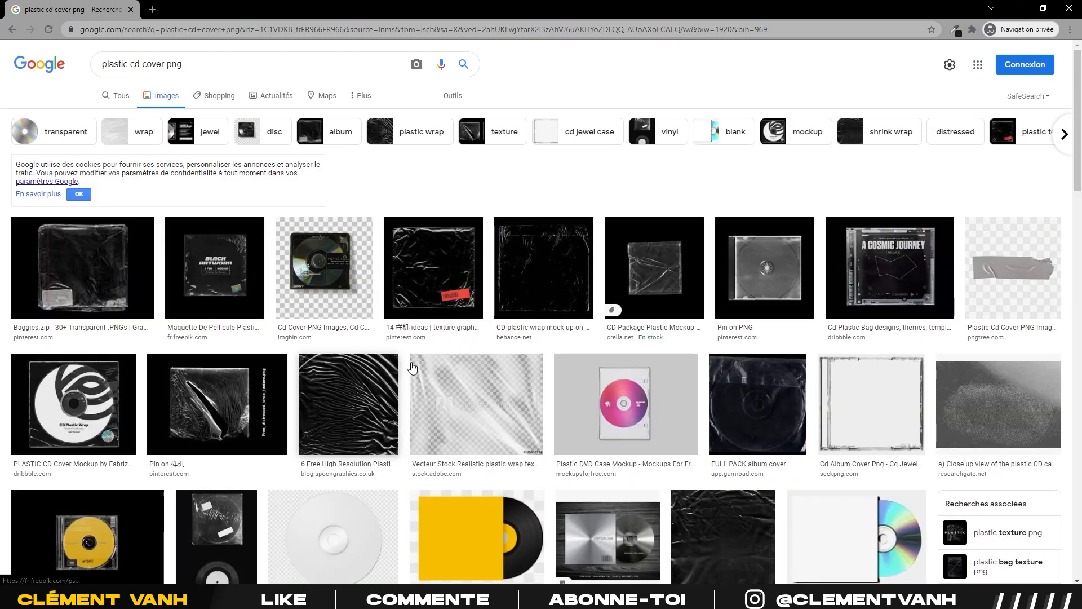
{"action": "scroll", "coordinate": [488, 303], "scroll_direction": "down", "scroll_amount": 2}
{"action": "scroll", "coordinate": [487, 303], "scroll_direction": "up", "scroll_amount": 3}
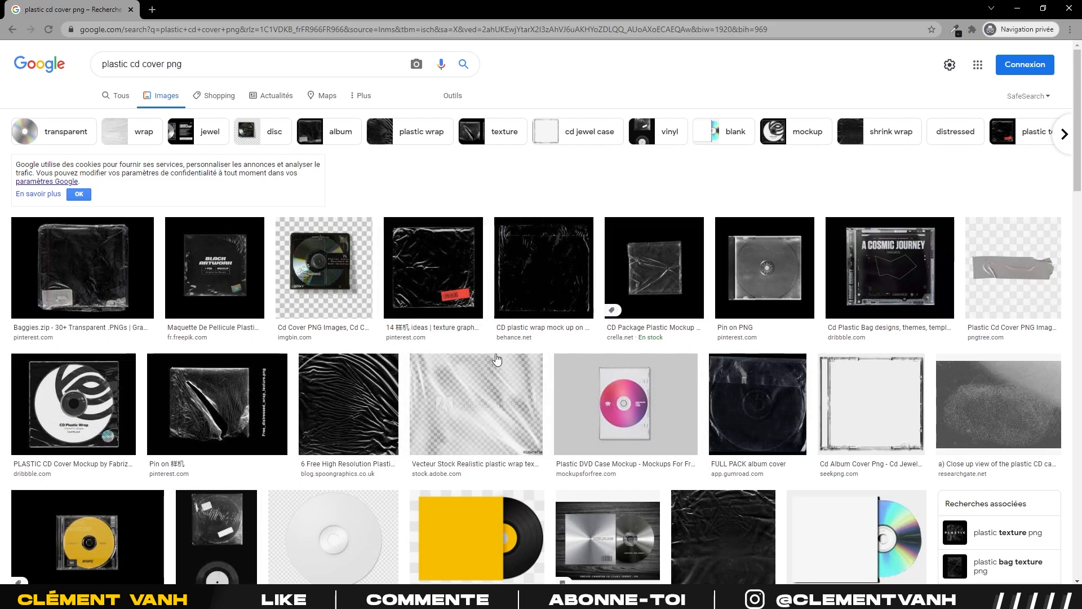
{"action": "left_click", "coordinate": [417, 259]}
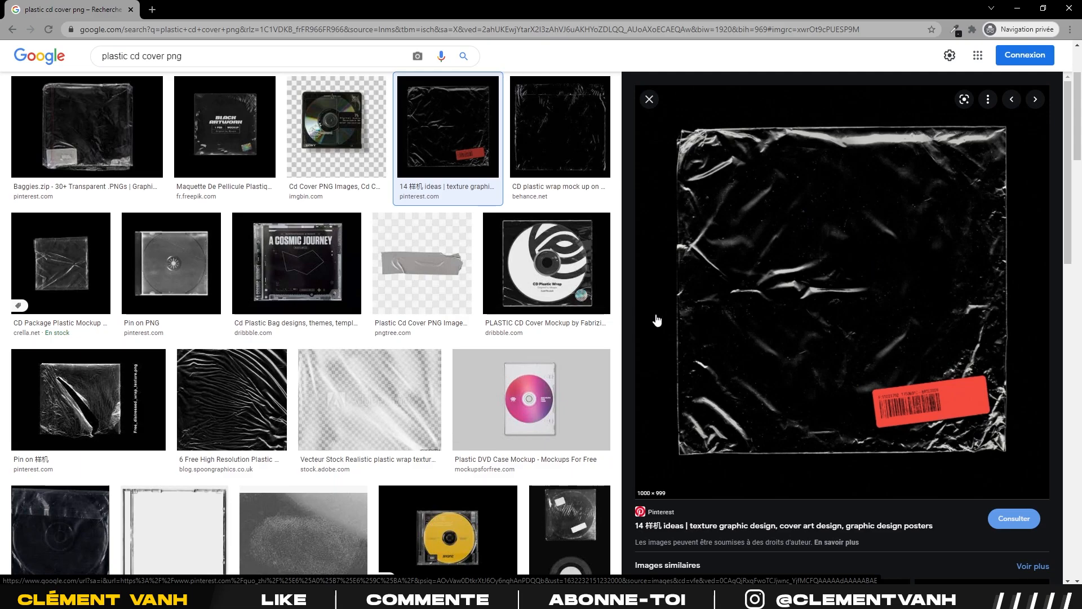
{"action": "scroll", "coordinate": [811, 395], "scroll_direction": "down", "scroll_amount": 3}
{"action": "scroll", "coordinate": [810, 393], "scroll_direction": "up", "scroll_amount": 3}
{"action": "scroll", "coordinate": [828, 353], "scroll_direction": "up", "scroll_amount": 2}
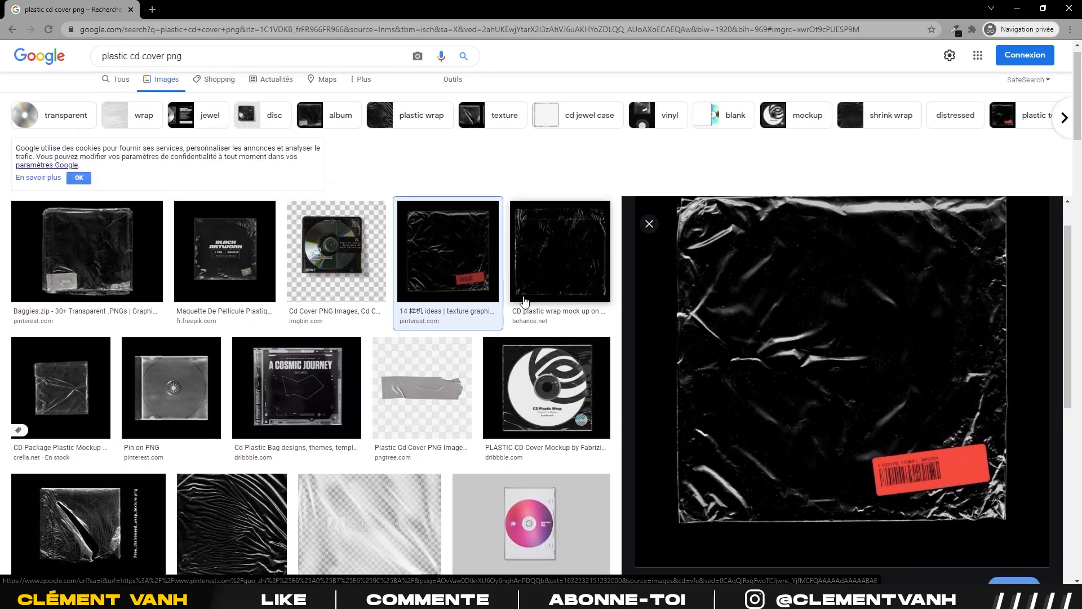
{"action": "scroll", "coordinate": [484, 308], "scroll_direction": "down", "scroll_amount": 1}
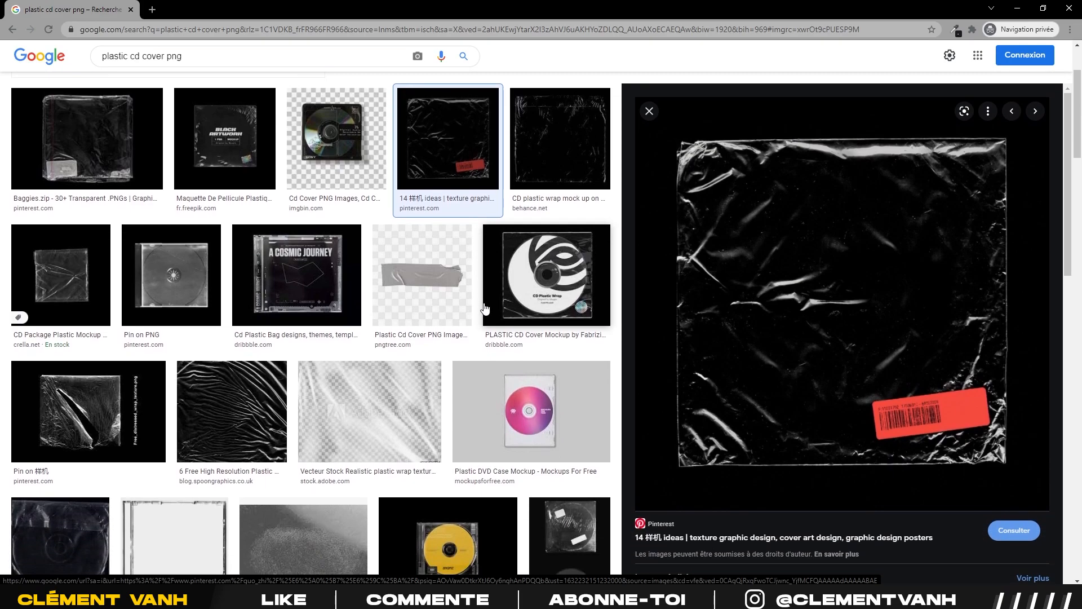
- Copy the plastic wrap image and paste it as a new layer into the Sans titre-2 document in Photoshop
{"action": "right_click", "coordinate": [771, 303]}
{"action": "left_click", "coordinate": [816, 435]}
{"action": "key", "text": "alt+Tab"}
{"action": "key", "text": "ctrl+v"}
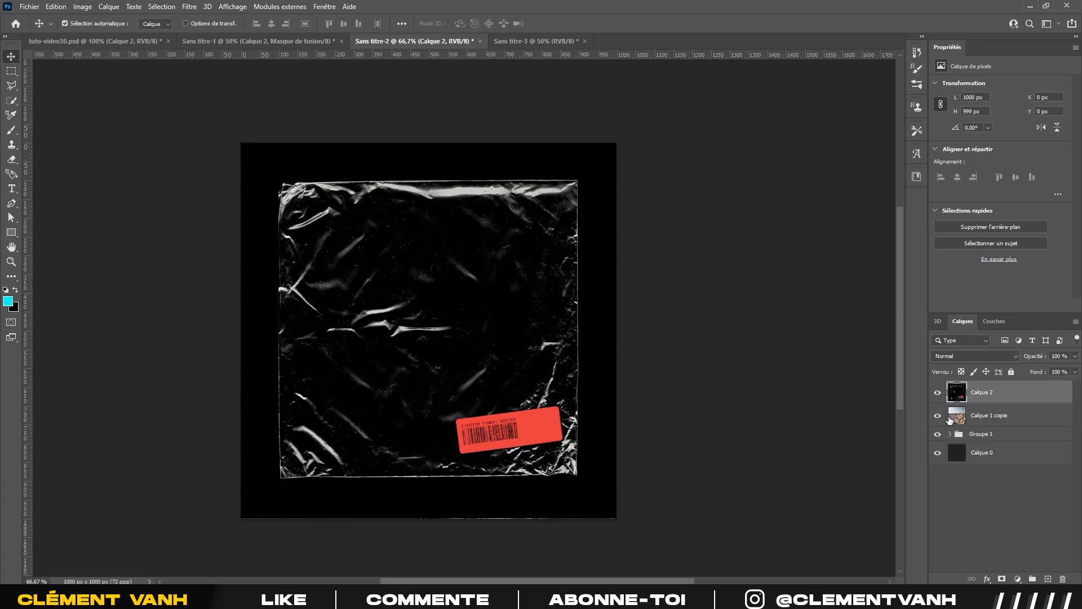
- Hide the plastic wrap layer to view the coastal town photo beneath it, and show it again
{"action": "left_click", "coordinate": [938, 393]}
{"action": "left_click", "coordinate": [940, 423]}
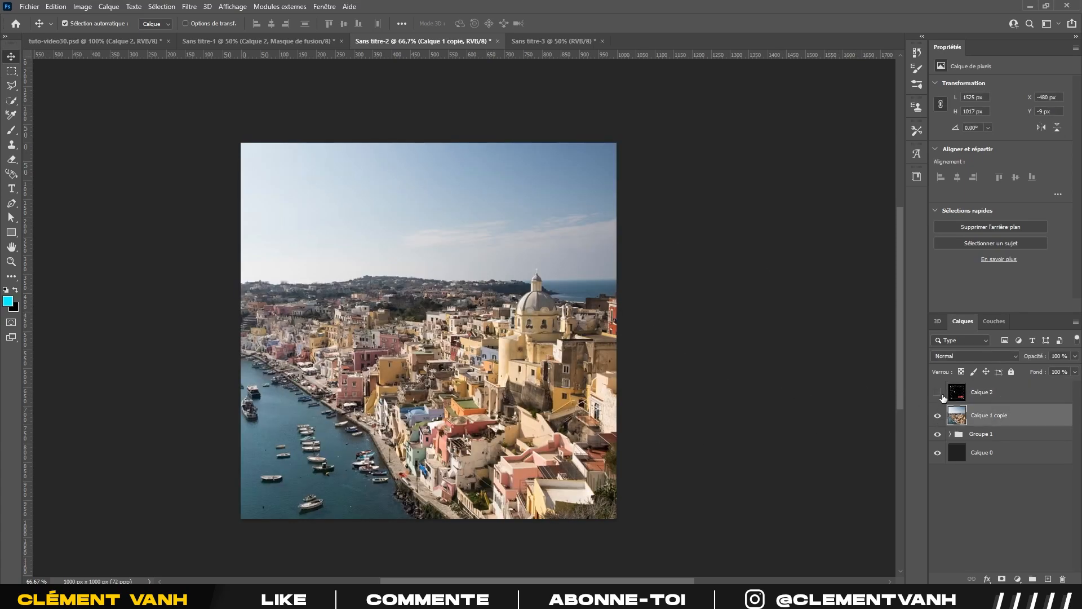
{"action": "left_click", "coordinate": [939, 393]}
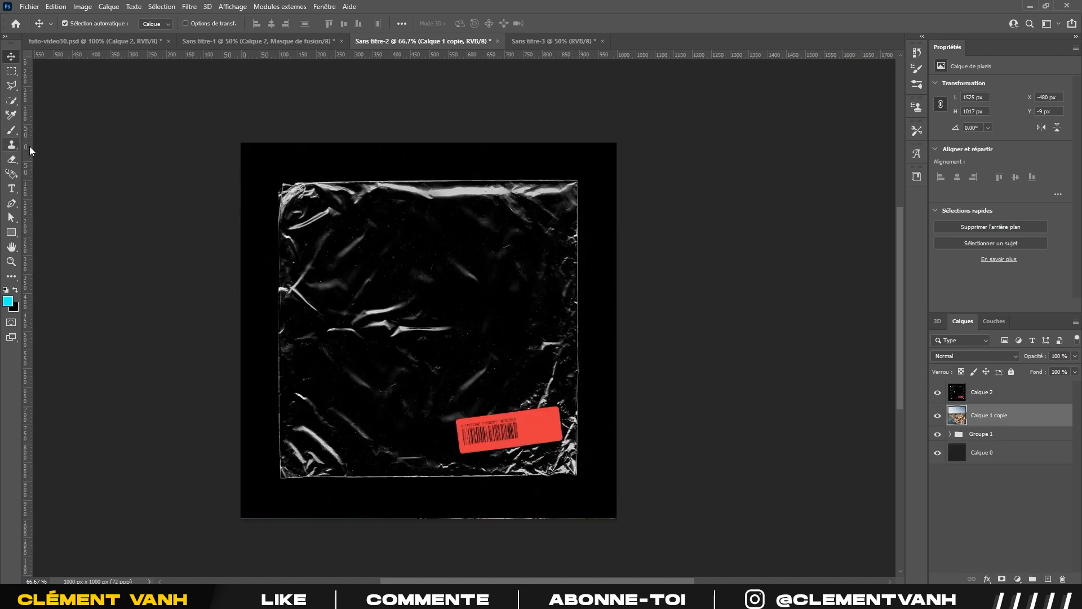
- Select the plastic sleeve with Select Subject and use that selection as a layer mask on the town photo, Calque 1 copie
{"action": "left_click", "coordinate": [383, 257]}
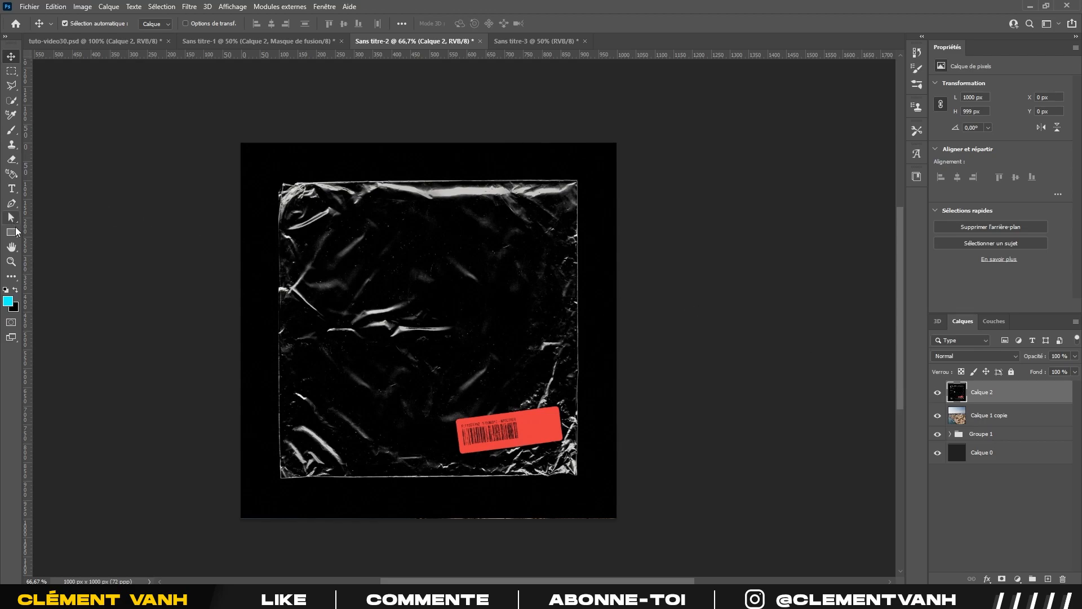
{"action": "left_click", "coordinate": [11, 102]}
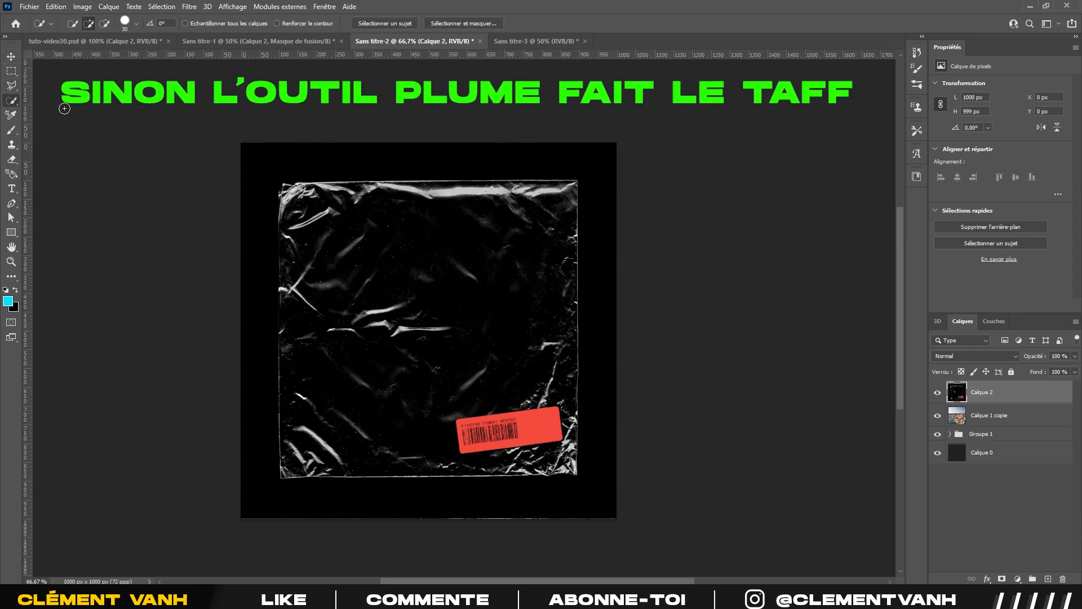
{"action": "left_click", "coordinate": [379, 25]}
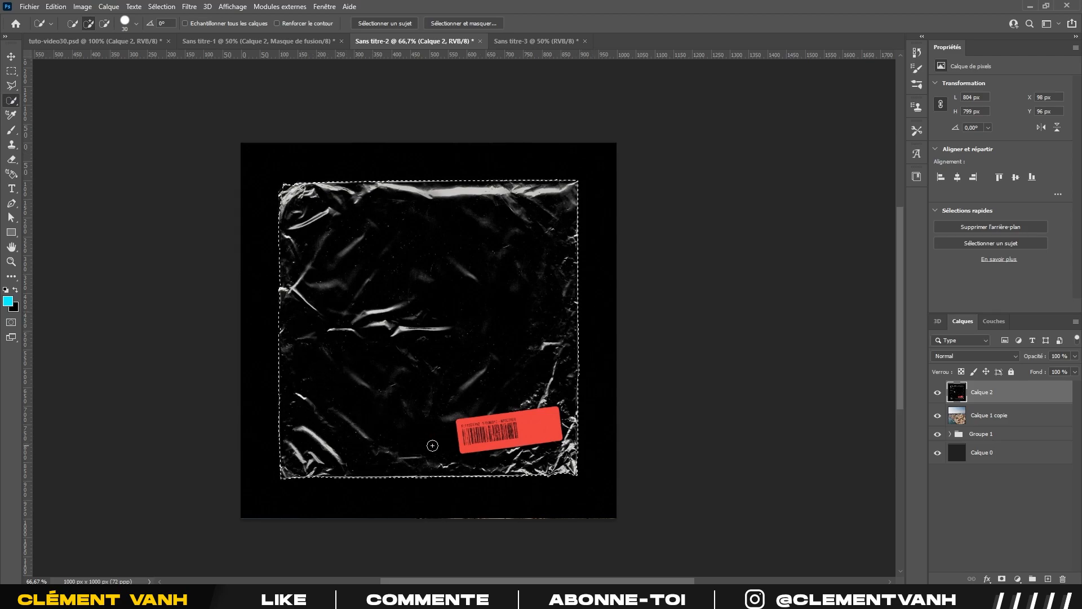
{"action": "left_click", "coordinate": [992, 416]}
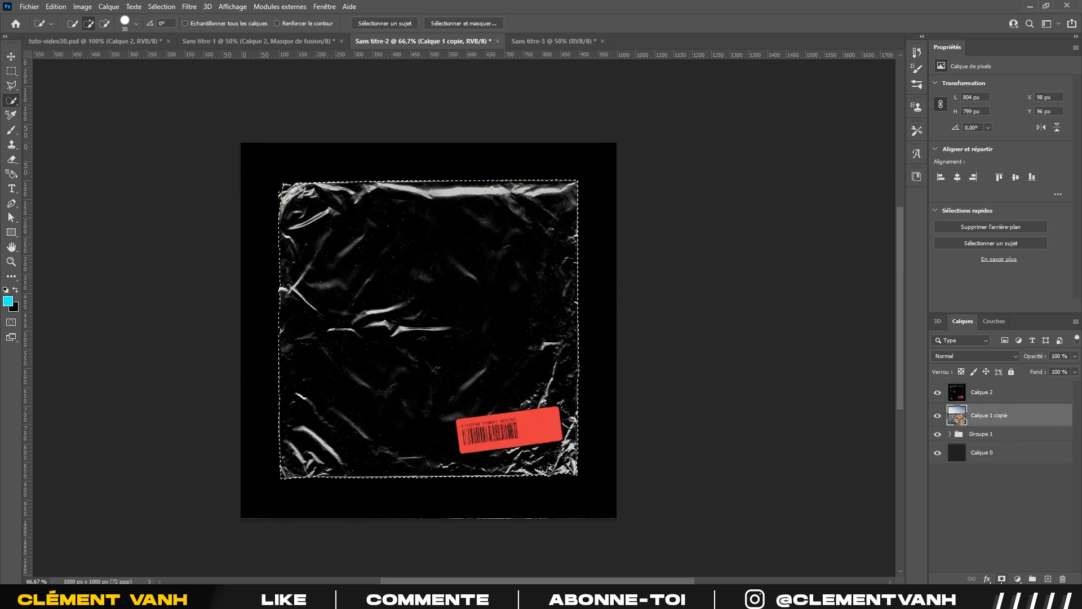
{"action": "left_click", "coordinate": [1002, 579]}
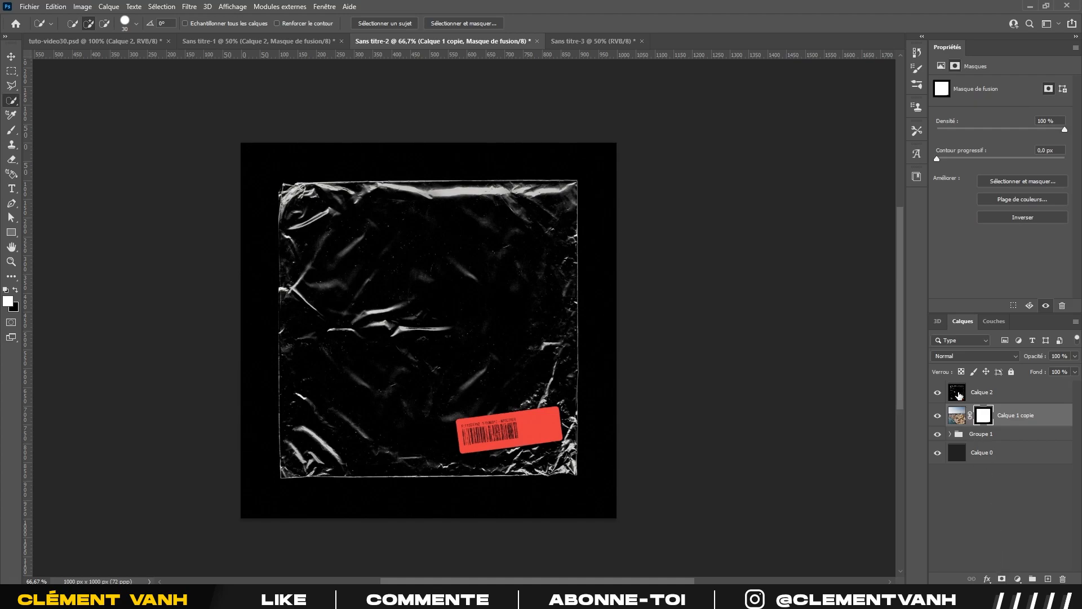
- Hide the plastic wrap layer to examine the masked town photo, and show the layer again
{"action": "left_click", "coordinate": [938, 393]}
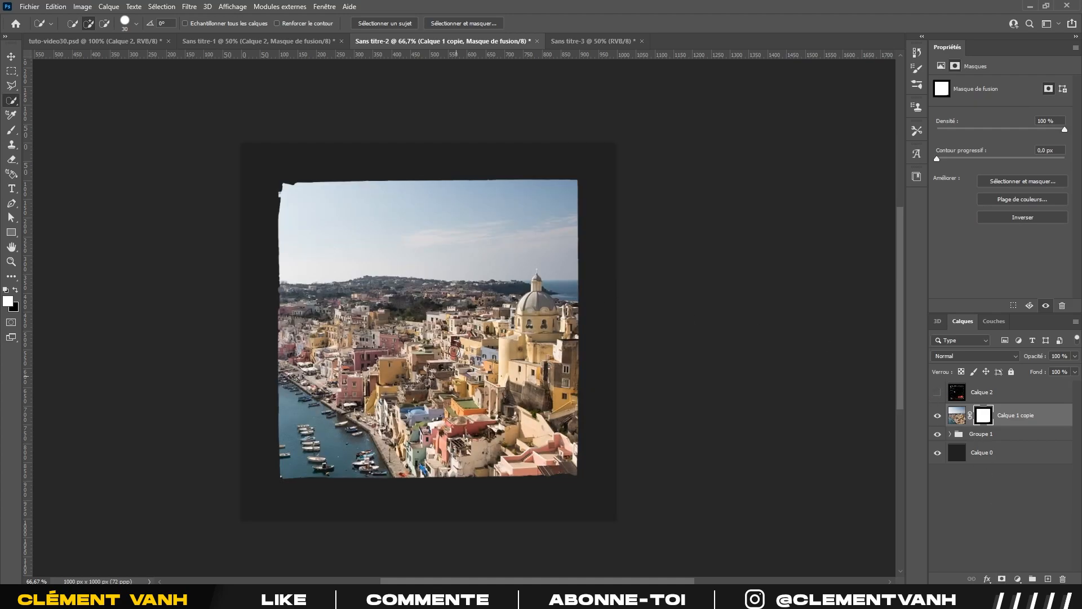
{"action": "left_click", "coordinate": [9, 57]}
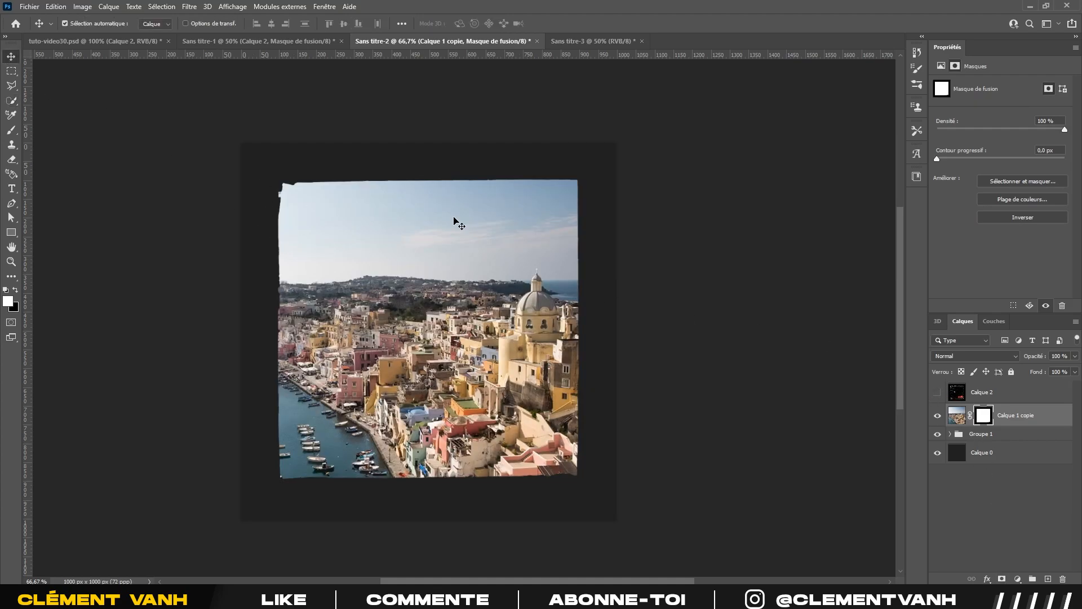
{"action": "left_click", "coordinate": [938, 396]}
- Duplicate the plastic wrap layer, Calque 2
{"action": "left_click", "coordinate": [1009, 394]}
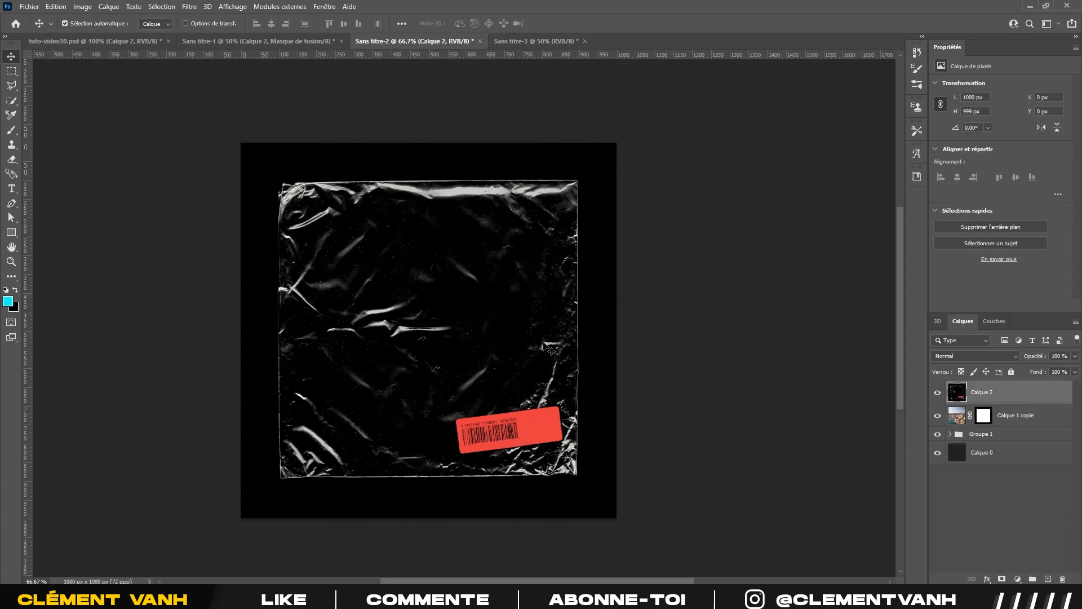
{"action": "scroll", "coordinate": [676, 412], "scroll_direction": "down", "scroll_amount": 2}
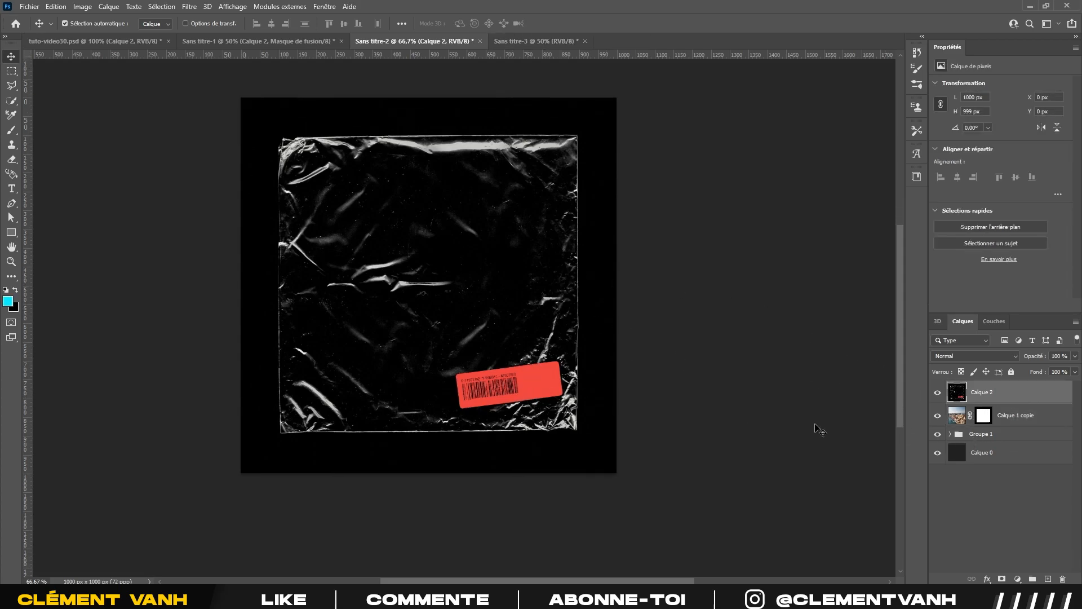
{"action": "key", "text": "ctrl+j"}
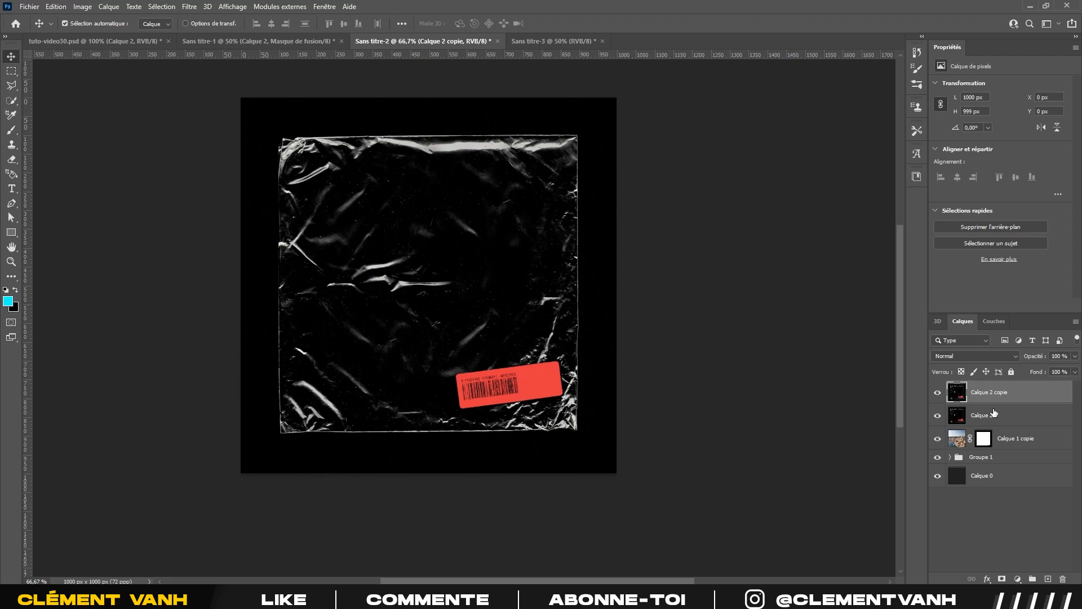
{"action": "scroll", "coordinate": [850, 442], "scroll_direction": "down", "scroll_amount": 1}
{"action": "right_click", "coordinate": [1034, 424]}
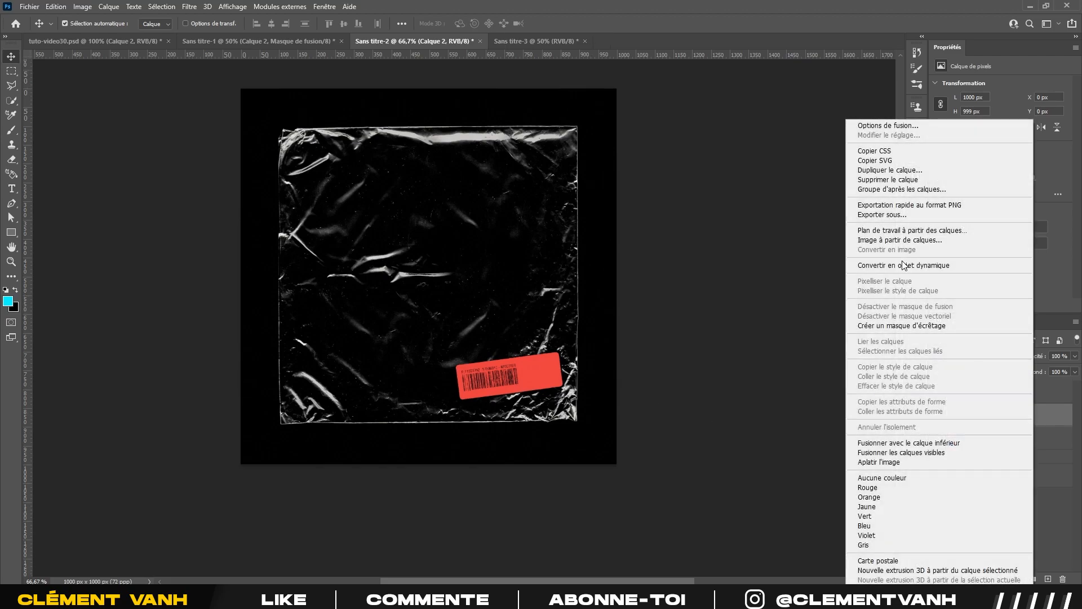
{"action": "left_click", "coordinate": [1048, 506]}
- On Calque 2 copie, select the red barcode label with the Quick Selection tool and add a layer mask that keeps only the label
{"action": "key", "text": "ctrl+plus"}
{"action": "key", "text": "ctrl+plus"}
{"action": "left_click_drag", "start_coordinate": [540, 384], "coordinate": [430, 253]}
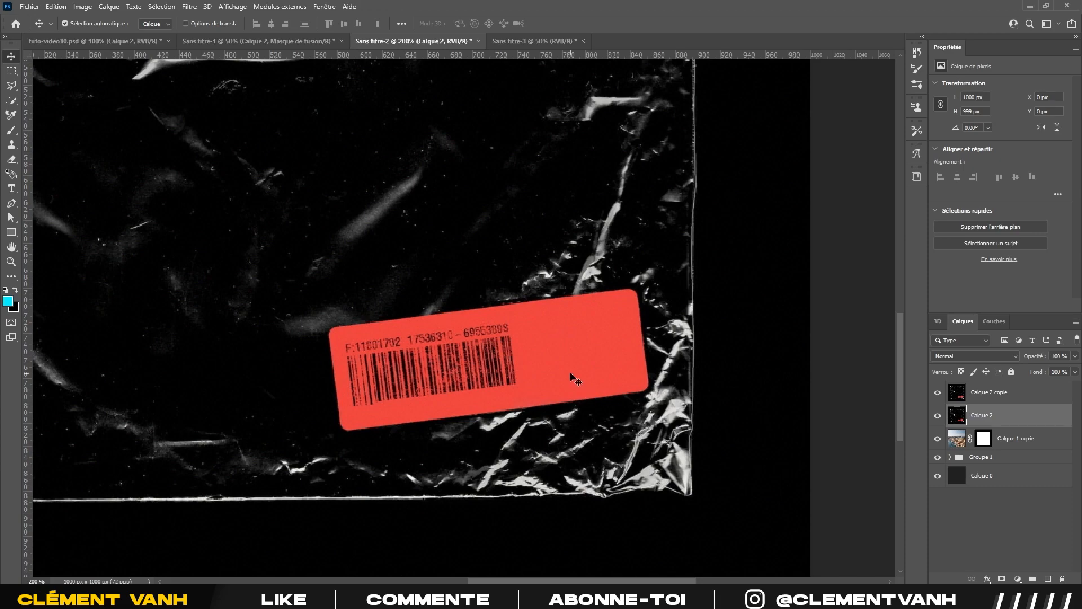
{"action": "scroll", "coordinate": [636, 346], "scroll_direction": "up", "scroll_amount": 2}
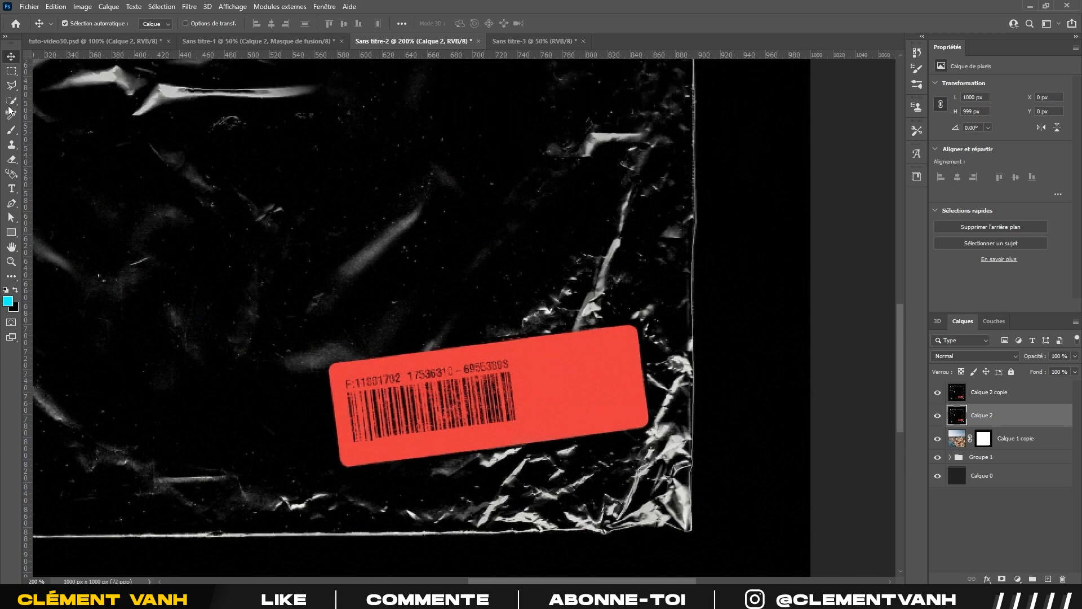
{"action": "left_click", "coordinate": [11, 208]}
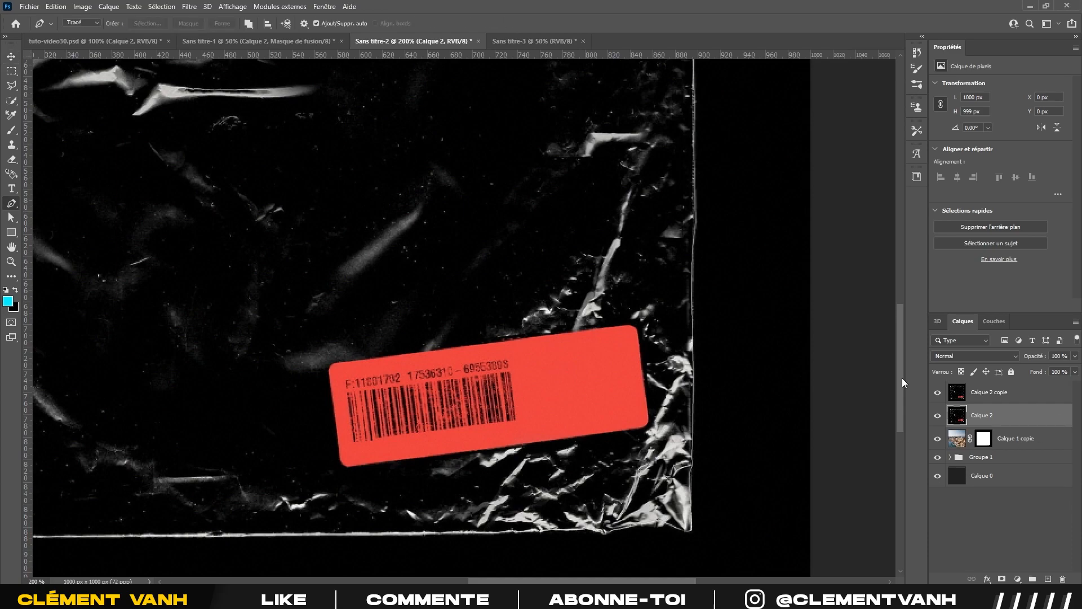
{"action": "left_click", "coordinate": [1002, 395]}
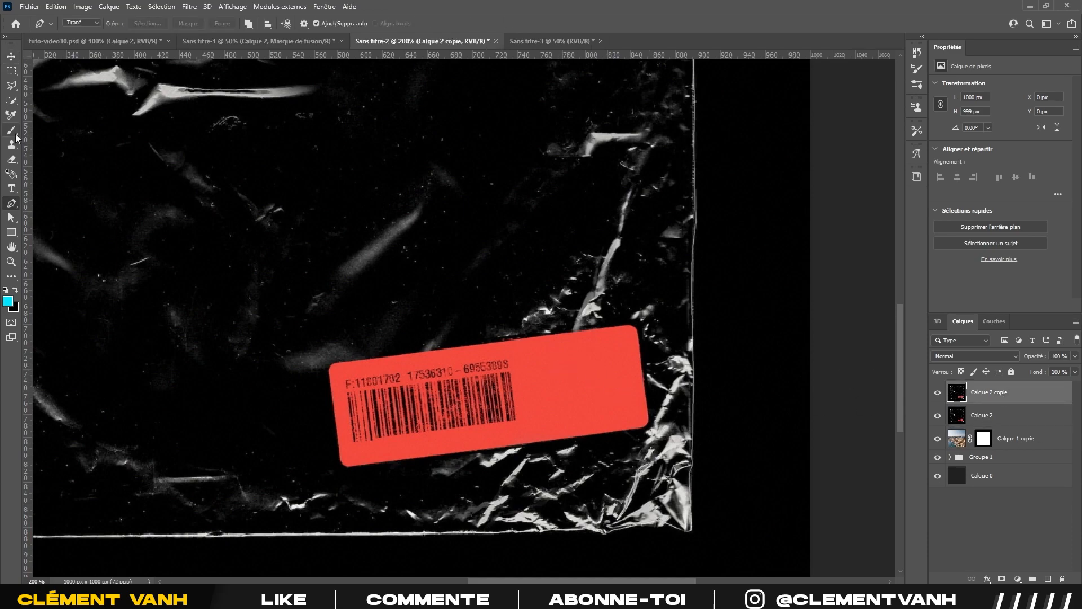
{"action": "left_click", "coordinate": [11, 100]}
{"action": "left_click_drag", "start_coordinate": [474, 398], "coordinate": [606, 384]}
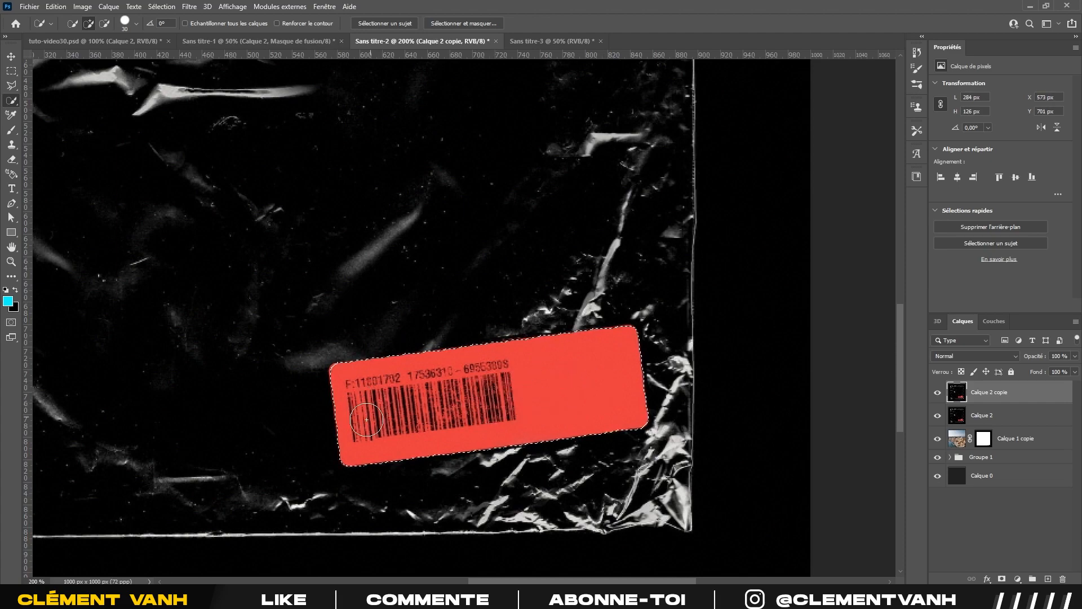
{"action": "left_click", "coordinate": [1001, 579]}
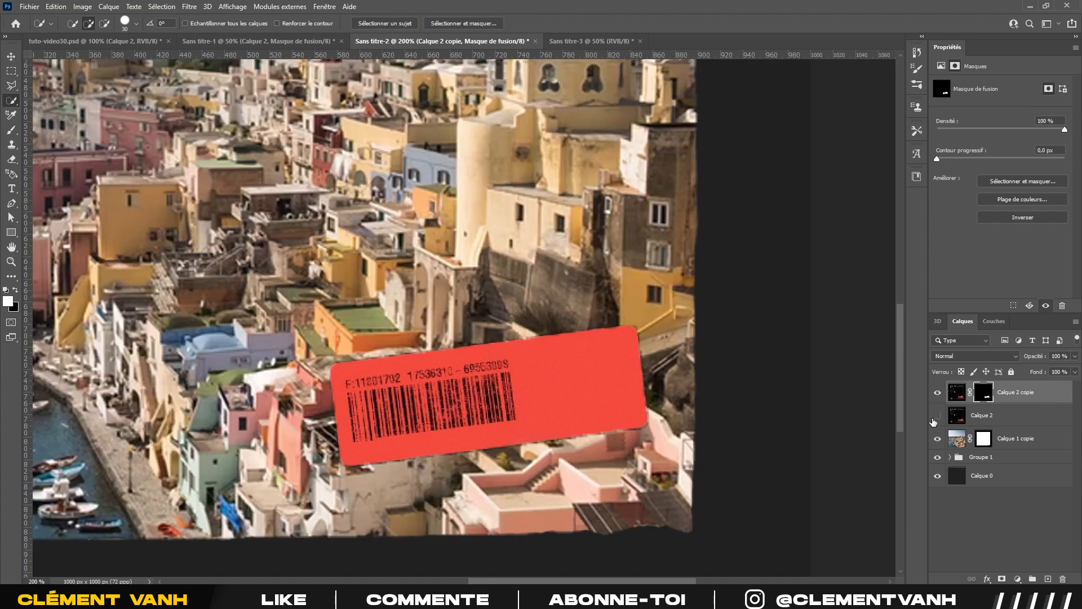
{"action": "left_click", "coordinate": [937, 415]}
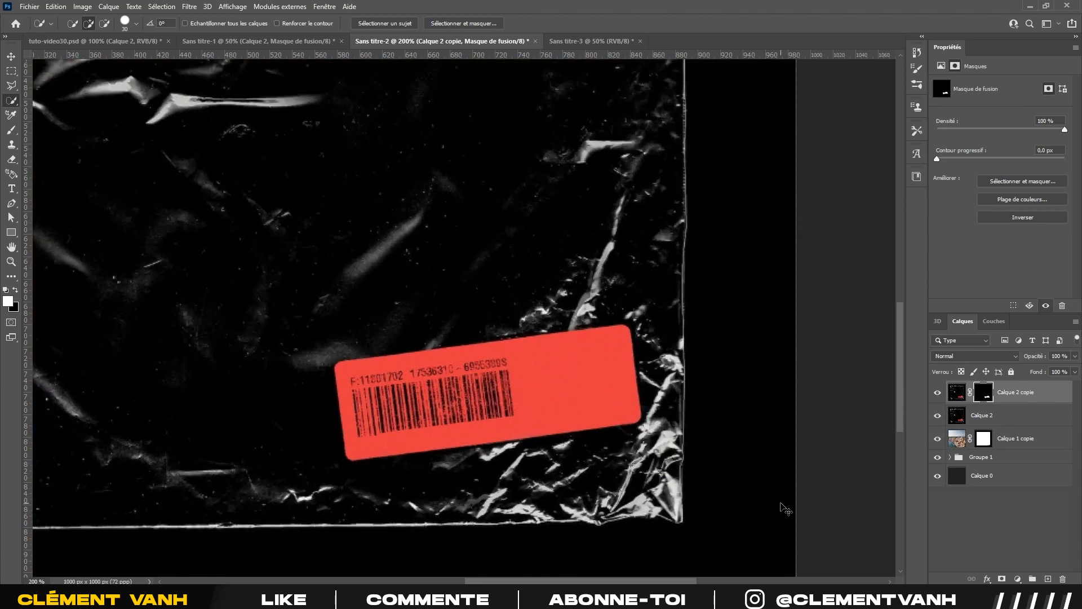
- Make the original plastic wrap layer, Calque 2, active and hide the masked label layer above it
{"action": "key", "text": "ctrl+minus"}
{"action": "key", "text": "ctrl+minus"}
{"action": "left_click", "coordinate": [1004, 419]}
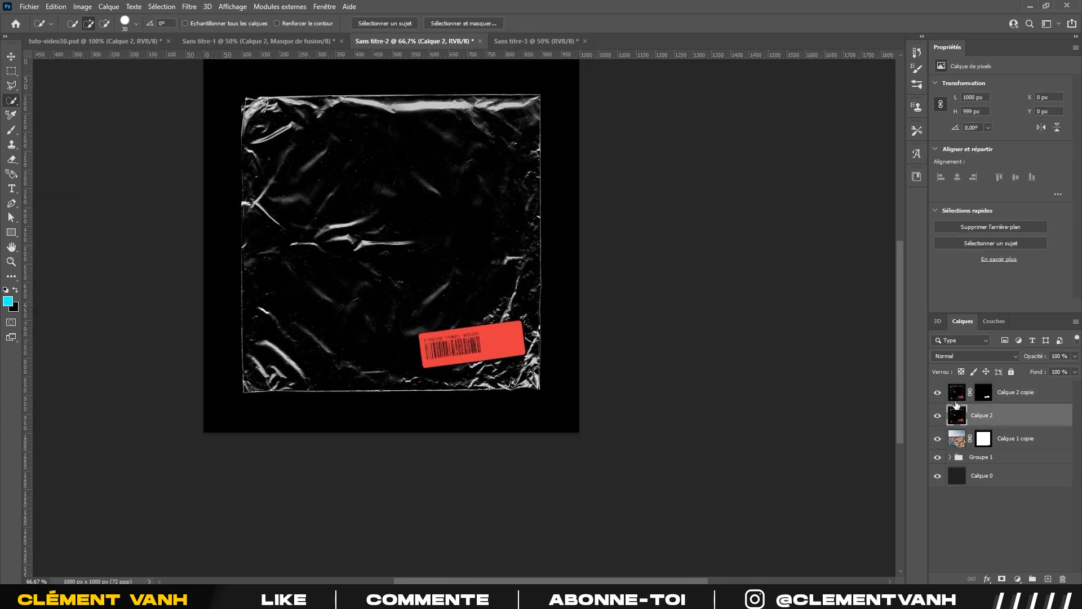
{"action": "left_click", "coordinate": [938, 392]}
{"action": "scroll", "coordinate": [609, 362], "scroll_direction": "up", "scroll_amount": 2}
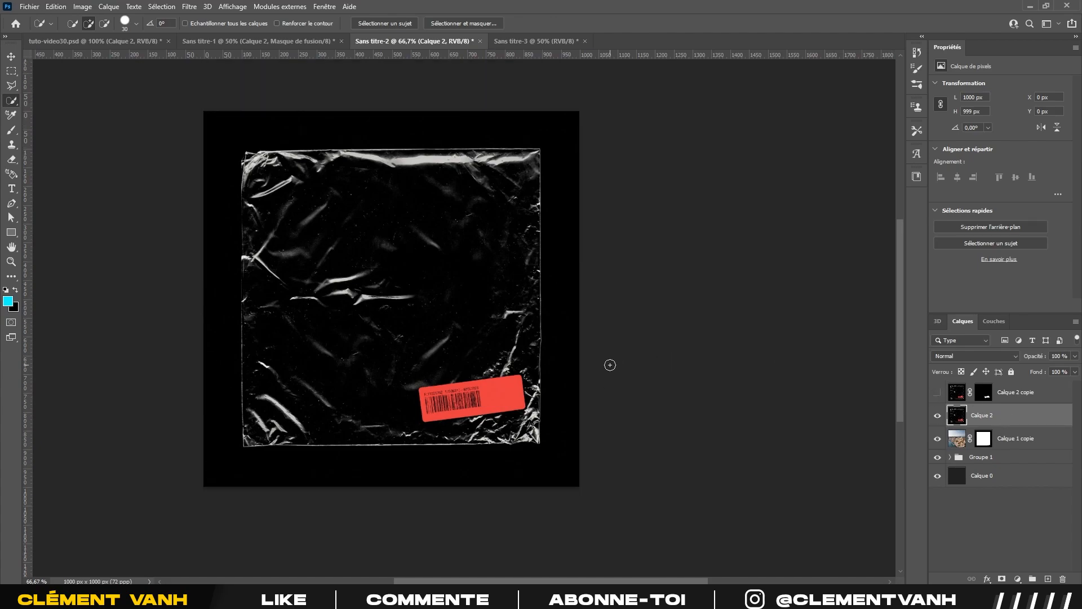
{"action": "scroll", "coordinate": [609, 362], "scroll_direction": "left", "scroll_amount": 2}
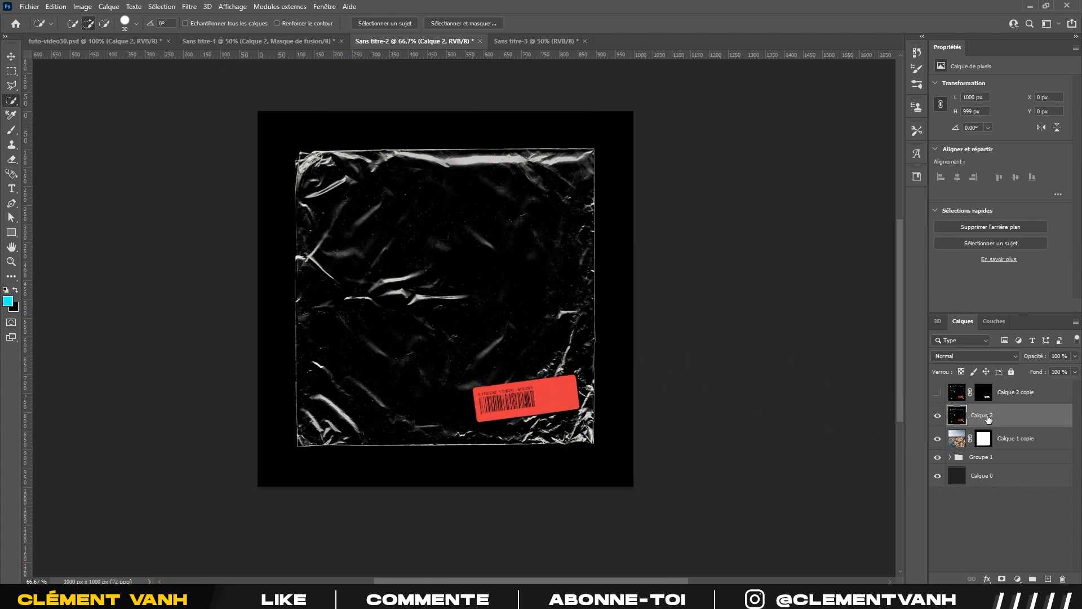
- Set the blend mode of Calque 2 to Lumière crue and lower its opacity to 42%
{"action": "left_click", "coordinate": [944, 357]}
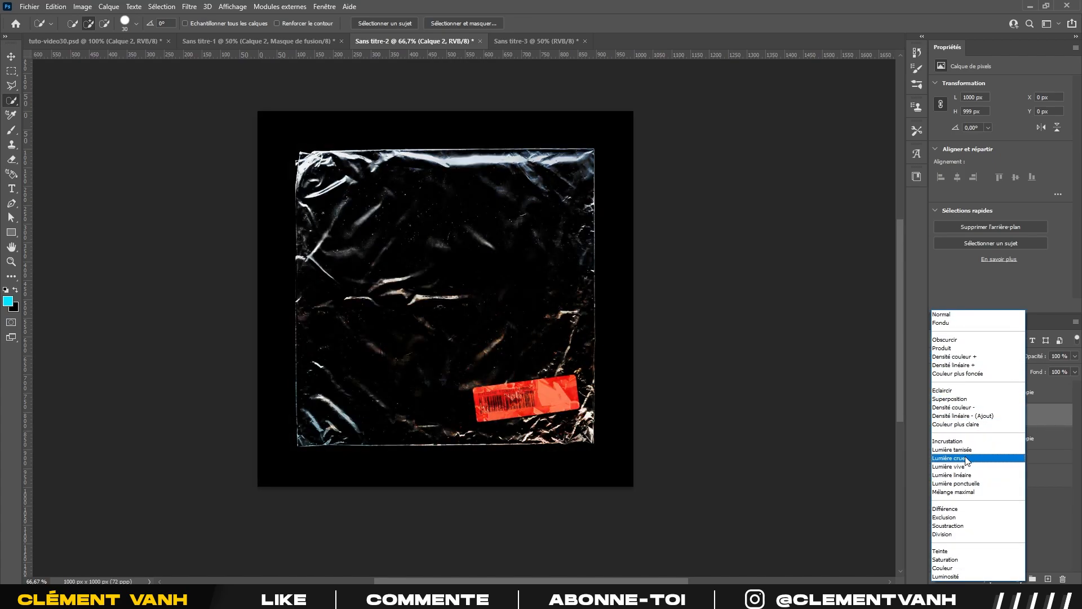
{"action": "left_click", "coordinate": [968, 459]}
{"action": "left_click", "coordinate": [1076, 356]}
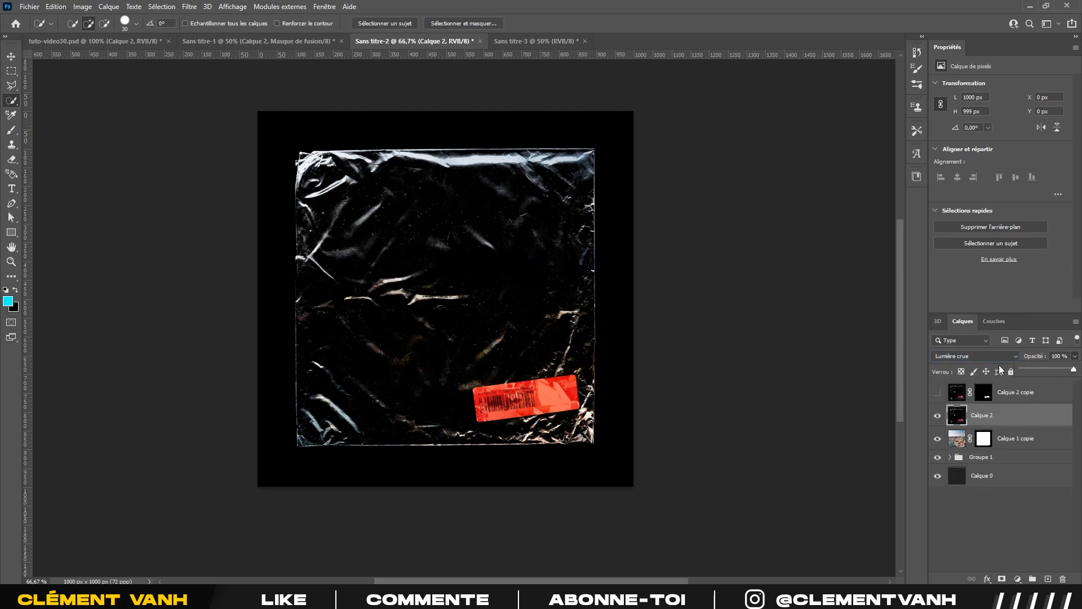
{"action": "left_click_drag", "start_coordinate": [1049, 371], "coordinate": [1039, 373]}
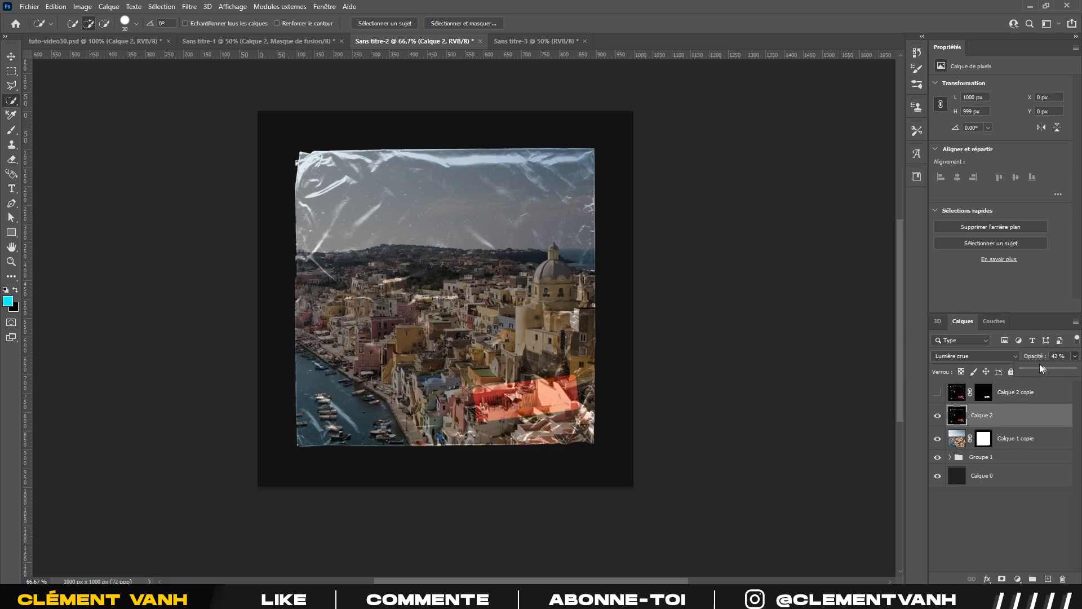
- Make the masked barcode label layer, Calque 2 copie, active and visible again above the plastic wrap
{"action": "left_click", "coordinate": [988, 393]}
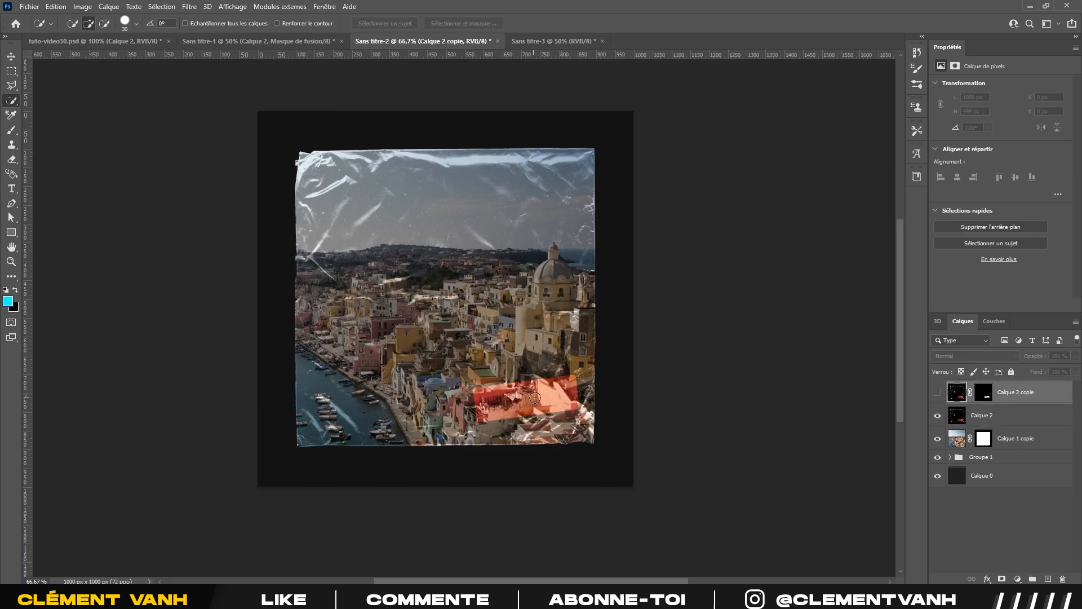
{"action": "left_click", "coordinate": [938, 398]}
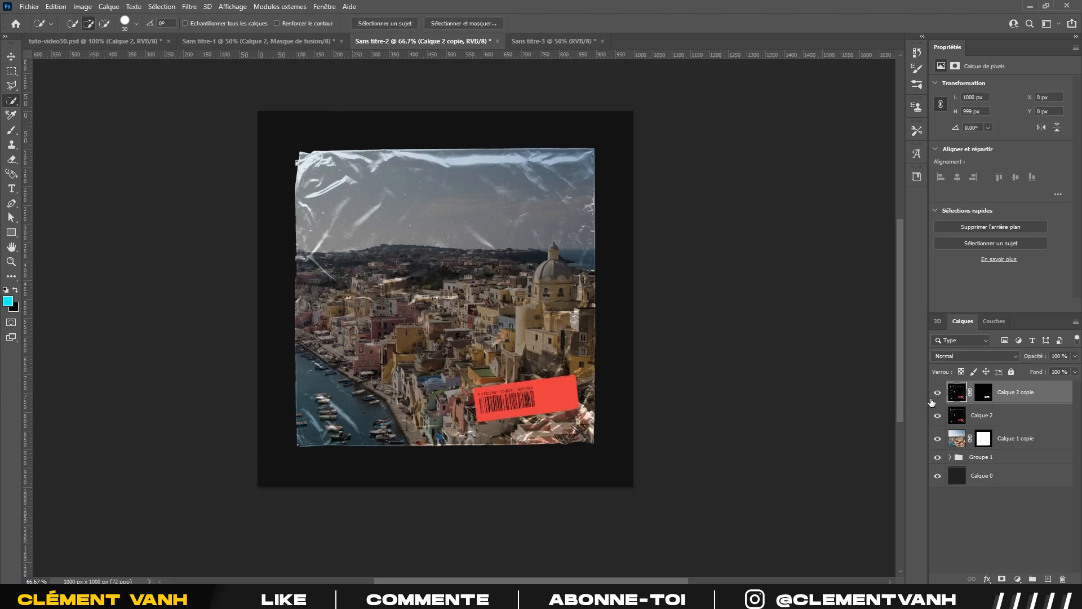
{"action": "scroll", "coordinate": [553, 336], "scroll_direction": "down", "scroll_amount": 1}
{"action": "scroll", "coordinate": [560, 356], "scroll_direction": "up", "scroll_amount": 1}
- Duplicate the plastic wrap layer, Calque 2, and hide the original beneath the copy
{"action": "left_click", "coordinate": [1005, 420]}
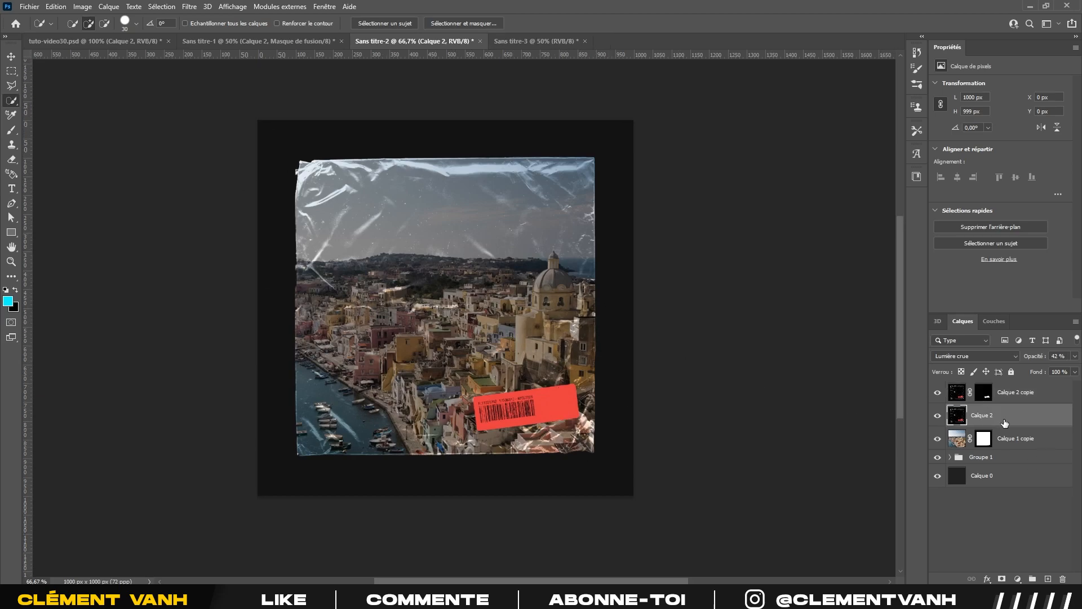
{"action": "key", "text": "ctrl+j"}
{"action": "left_click", "coordinate": [937, 438]}
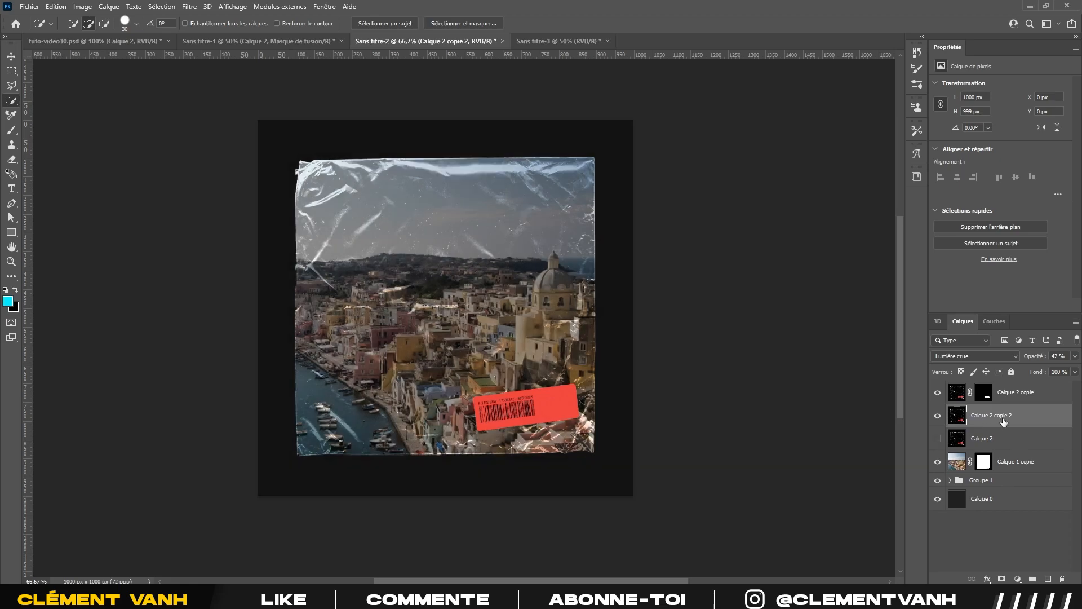
- Set the duplicated plastic wrap layer to 100% opacity with the Superposition blend mode
{"action": "left_click", "coordinate": [1075, 355]}
{"action": "left_click_drag", "start_coordinate": [1065, 369], "coordinate": [1078, 373]}
{"action": "left_click", "coordinate": [975, 356]}
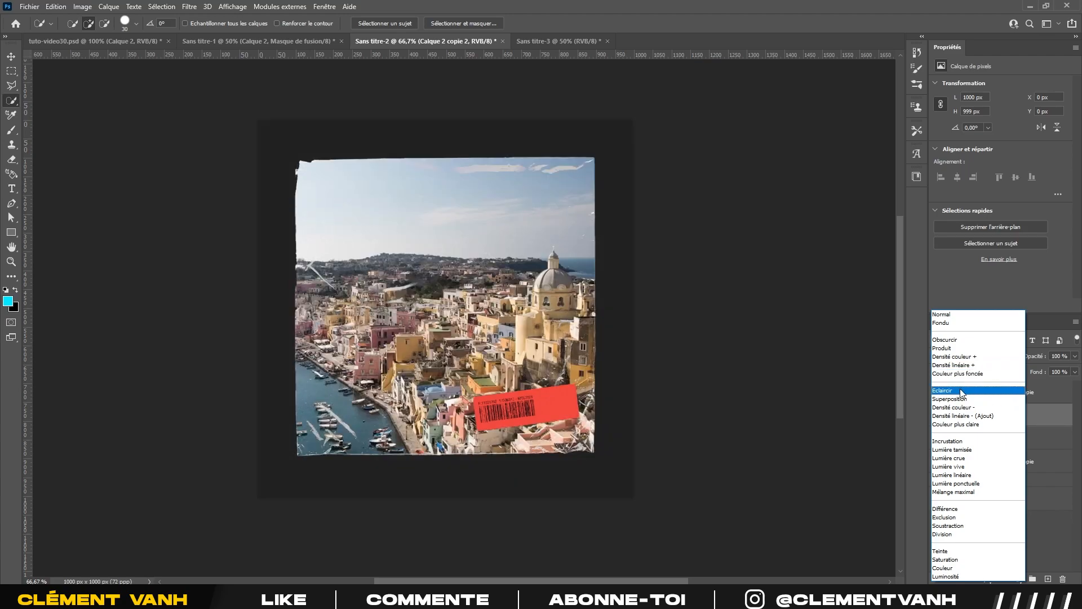
{"action": "left_click", "coordinate": [960, 399]}
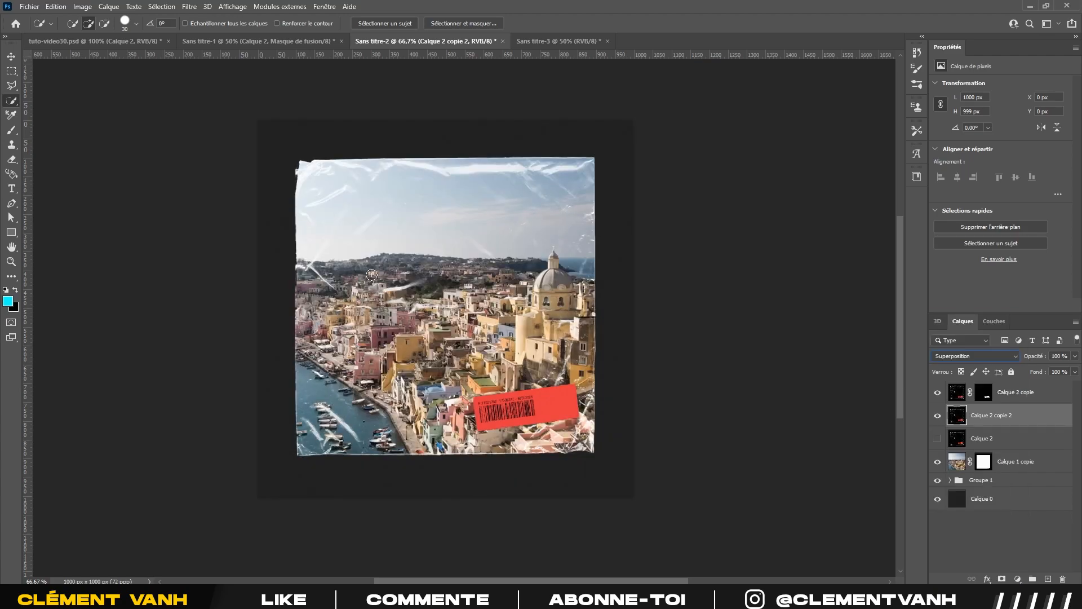